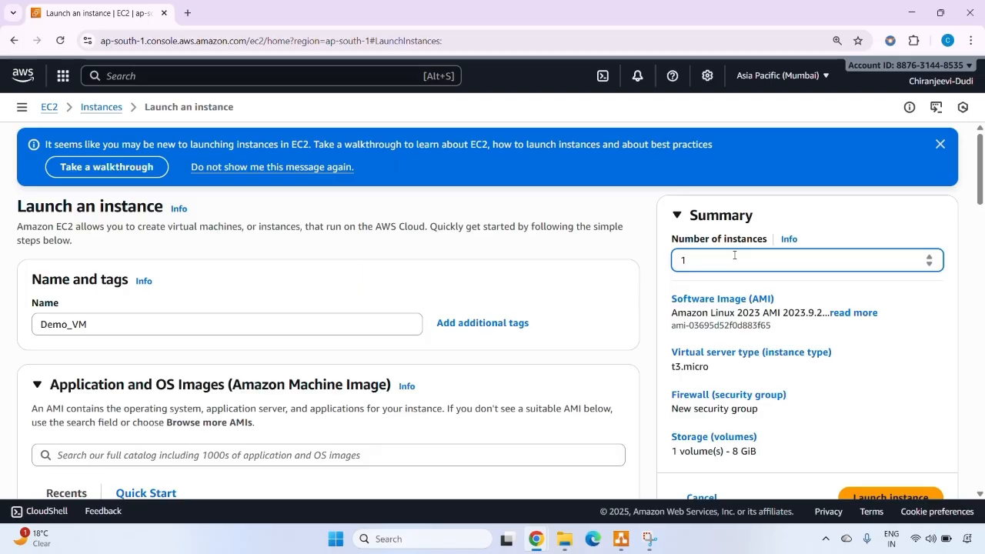
- Set the number of instances to 2 and choose Ubuntu as the operating system image
key("BackSpace")
type("2")
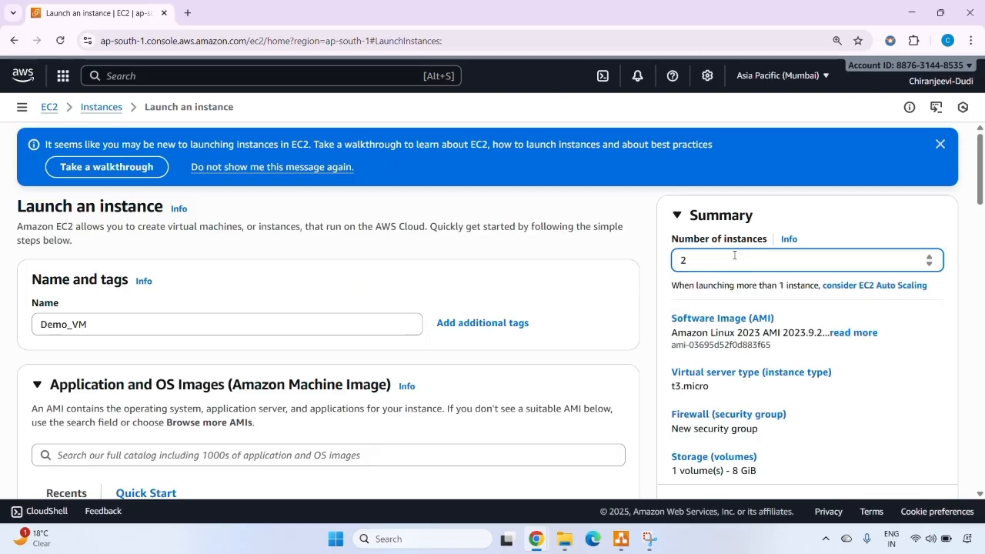
scroll(529, 358, "down", 2)
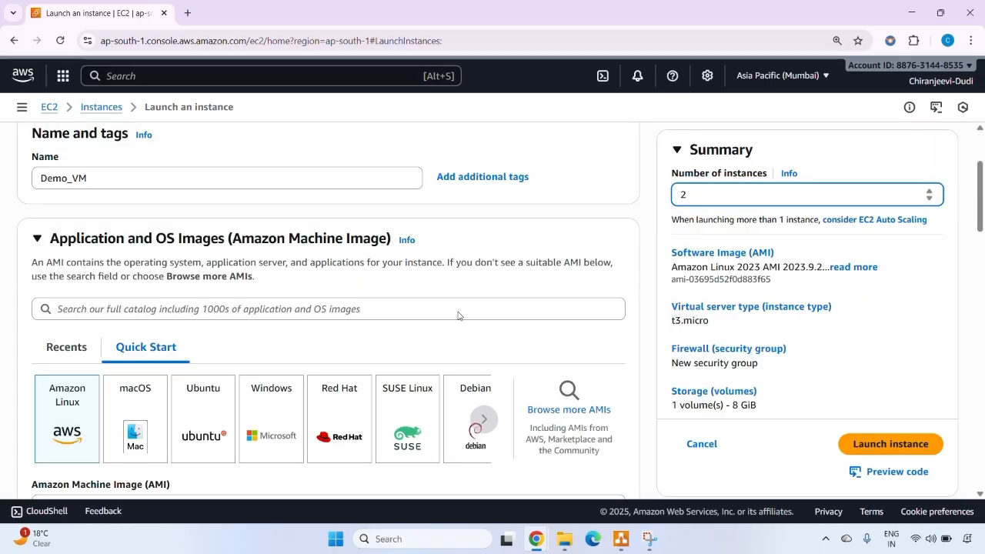
left_click(203, 419)
- Select t2.micro as the instance type for the new instances
scroll(317, 299, "down", 5)
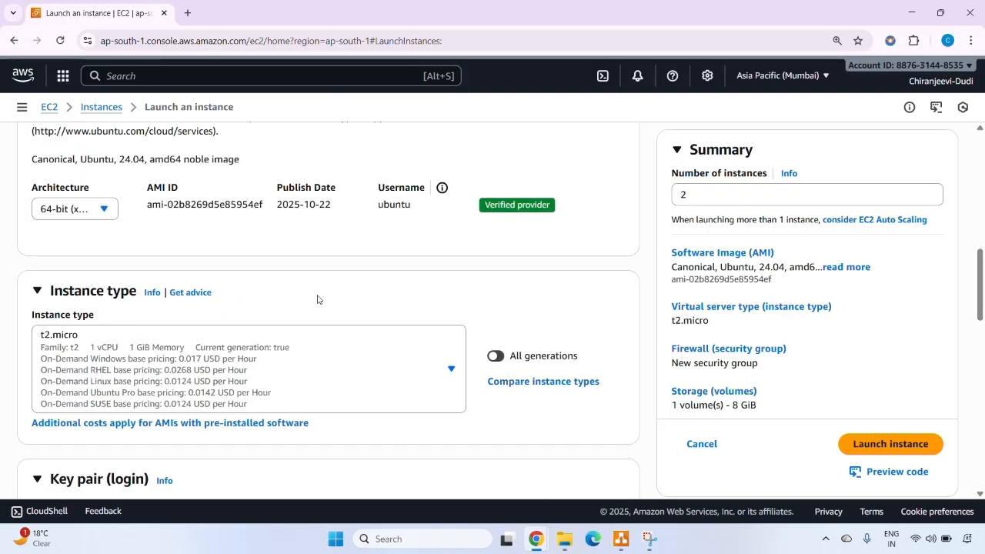
left_click(381, 379)
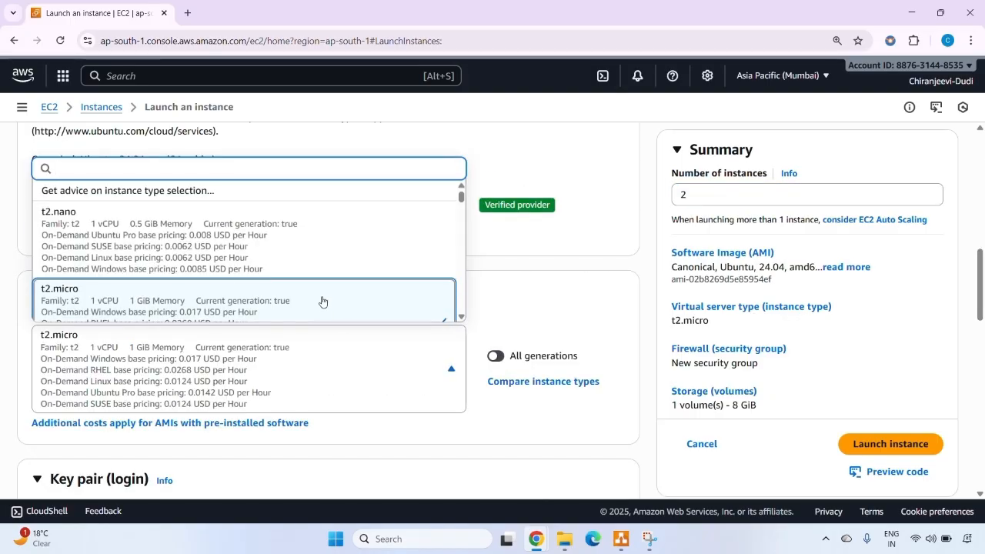
left_click(323, 302)
- Select the existing aws-key key pair for login and look at the form for creating a new key pair
scroll(390, 378, "down", 2)
scroll(400, 337, "down", 1)
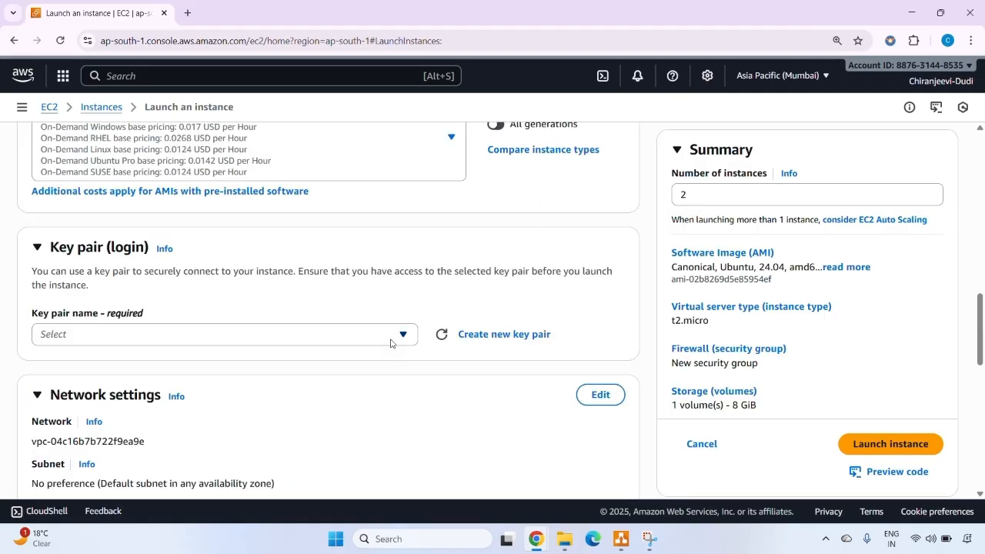
left_click(393, 336)
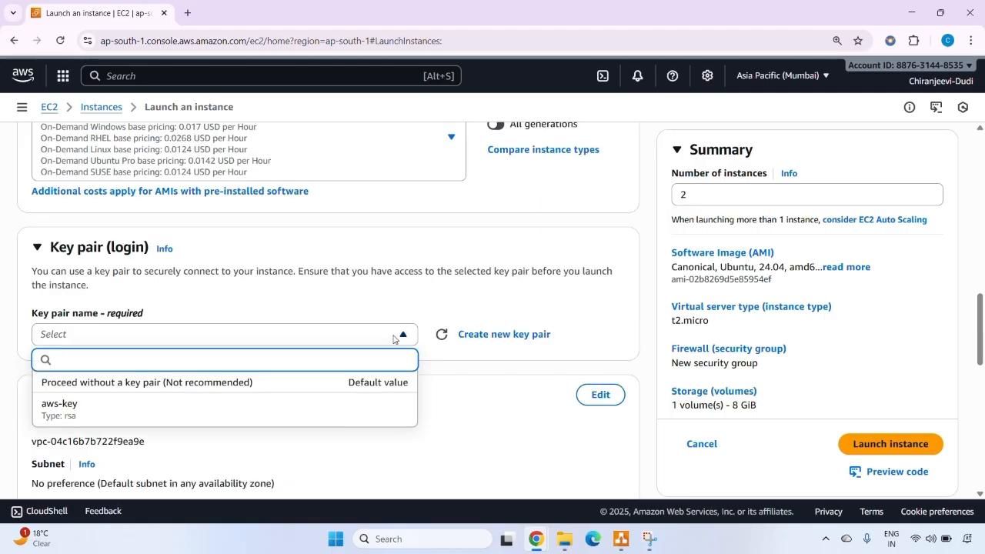
left_click(200, 413)
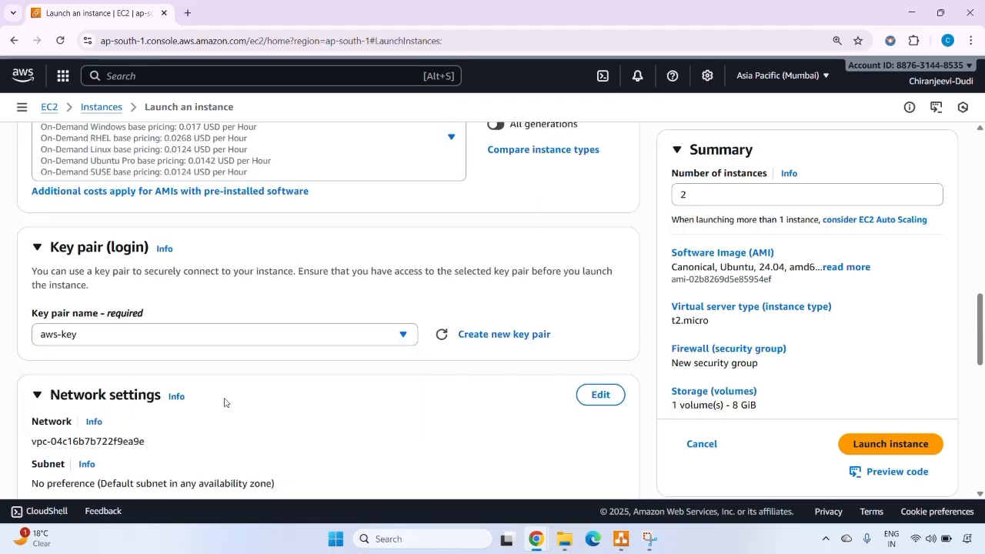
left_click(496, 340)
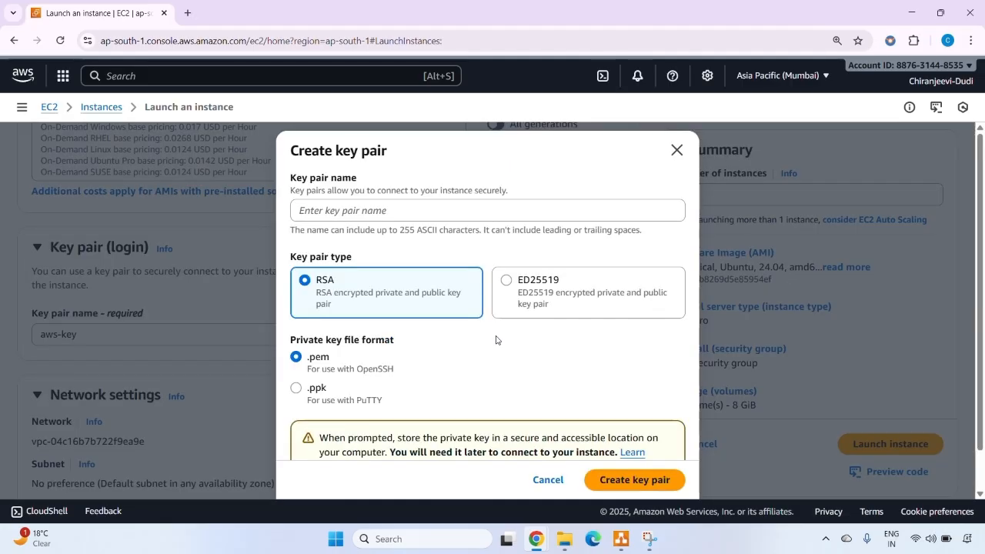
left_click(362, 210)
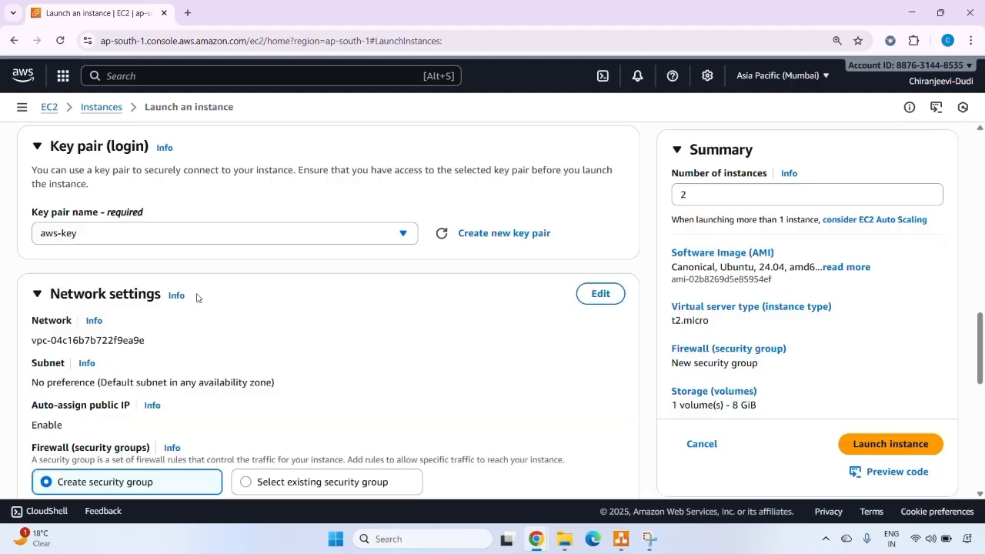
- Expand the advanced details and paste the bash script that installs Nginx and writes the demo page into the user data
scroll(198, 298, "down", 1)
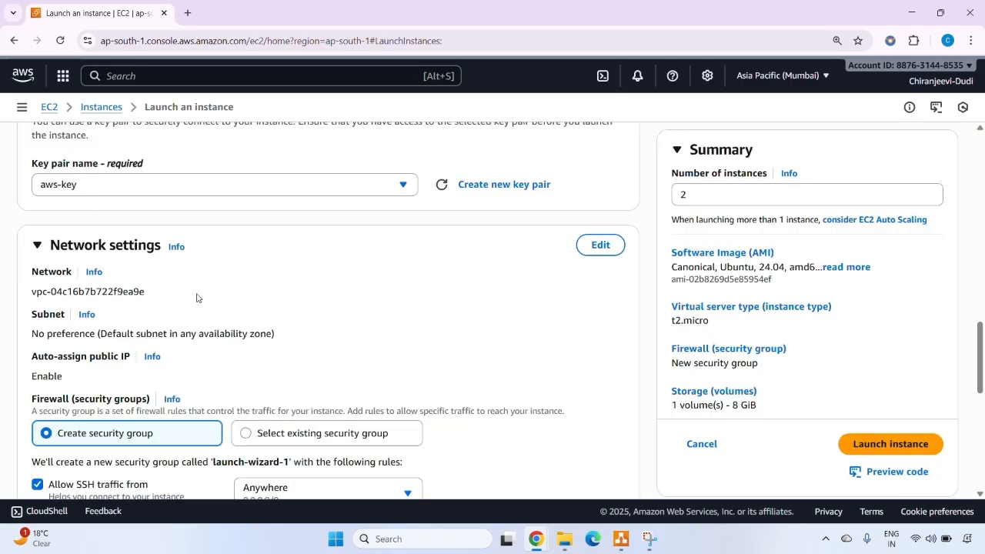
scroll(198, 298, "down", 1)
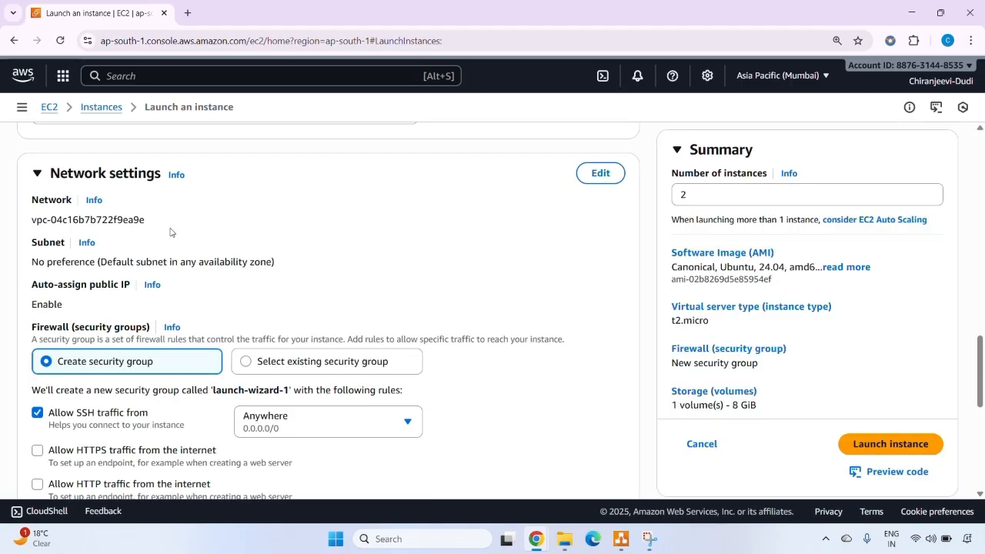
scroll(171, 232, "down", 1)
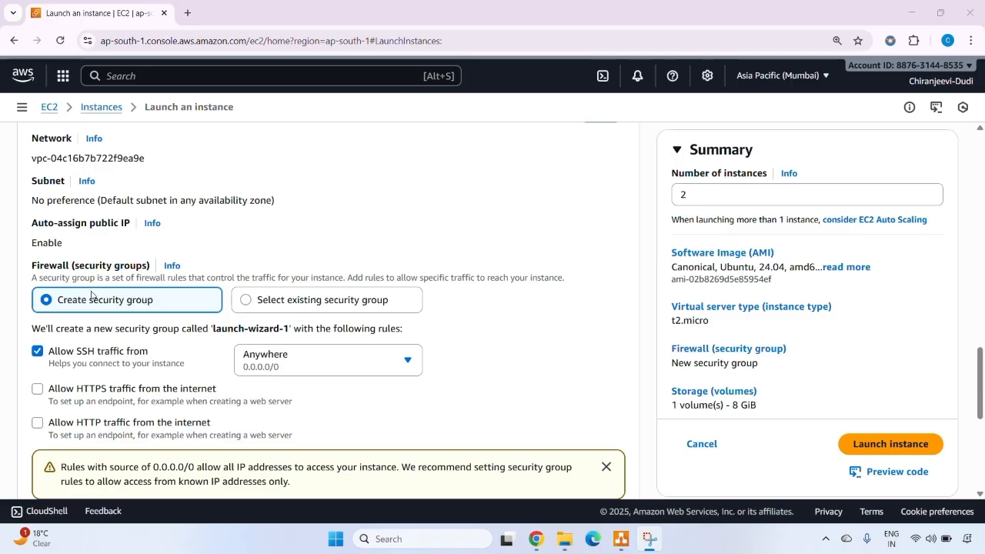
scroll(117, 293, "down", 5)
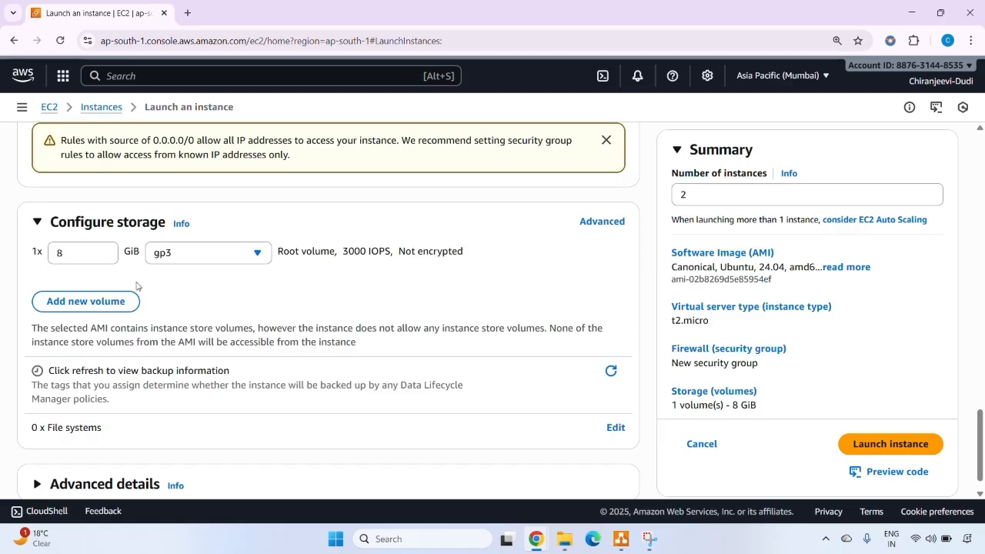
scroll(117, 261, "down", 1)
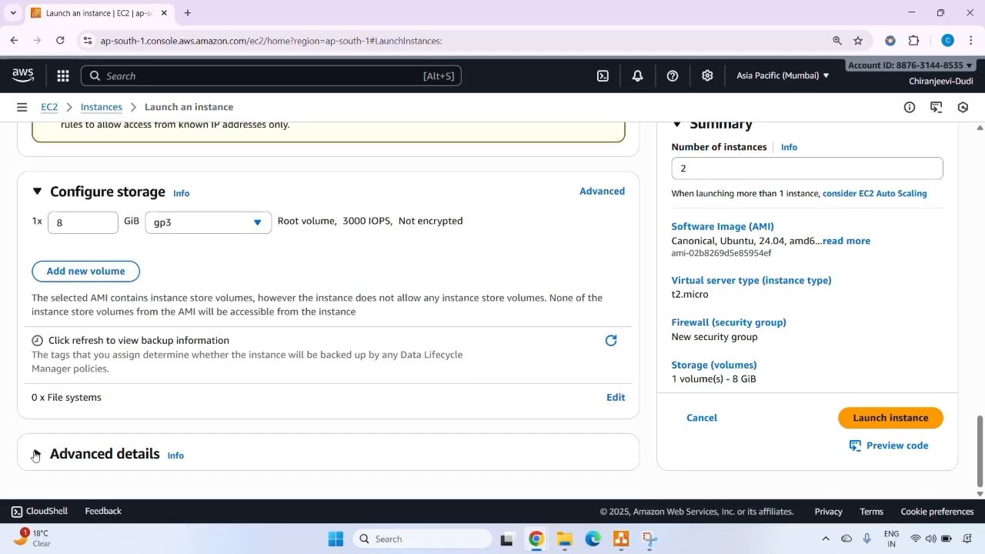
left_click(35, 457)
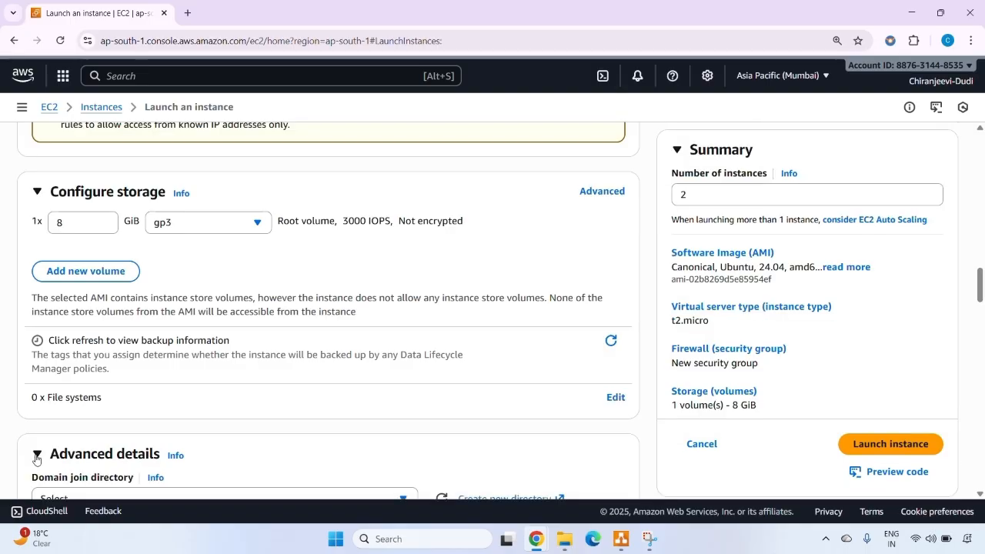
scroll(36, 459, "down", 15)
scroll(35, 459, "down", 4)
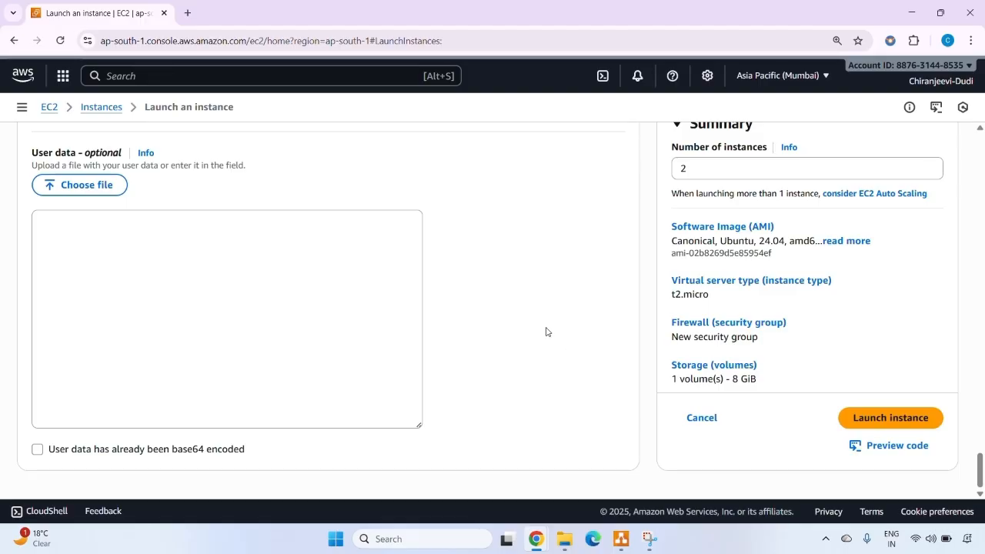
left_click(213, 235)
right_click(214, 236)
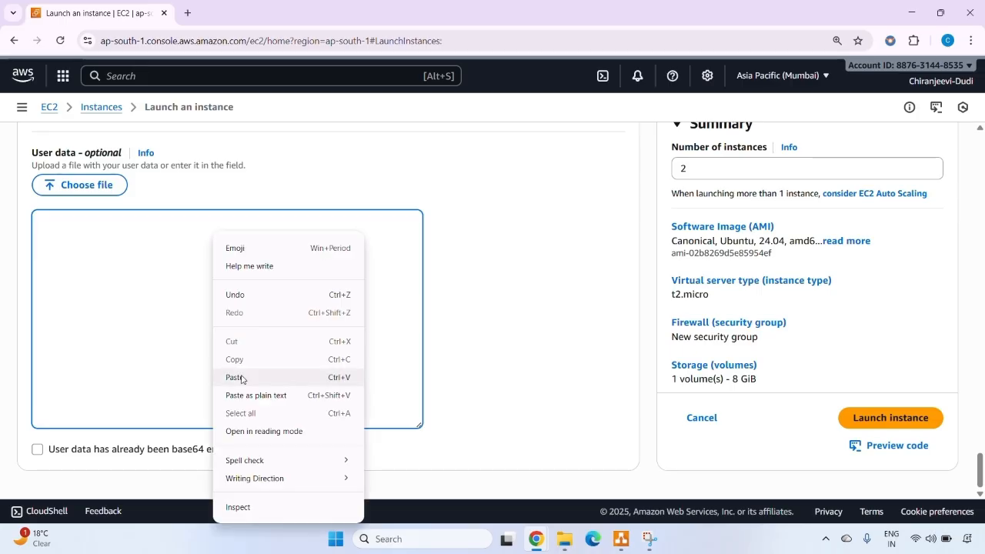
left_click(227, 377)
- Review the pasted user data script, including the echoed HTML block and the index.html file it is written to
scroll(186, 297, "up", 1)
scroll(186, 297, "up", 3)
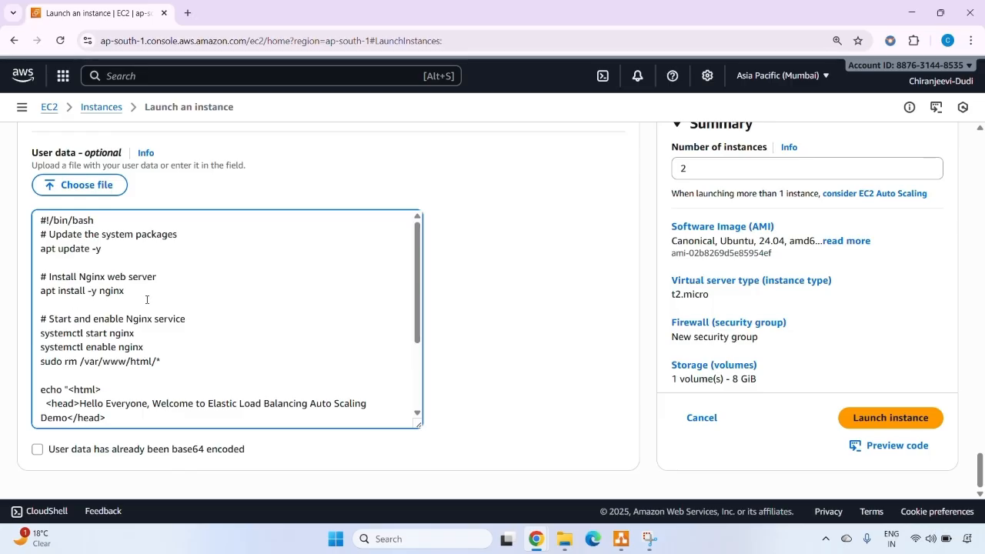
scroll(148, 298, "down", 1)
scroll(149, 298, "down", 3)
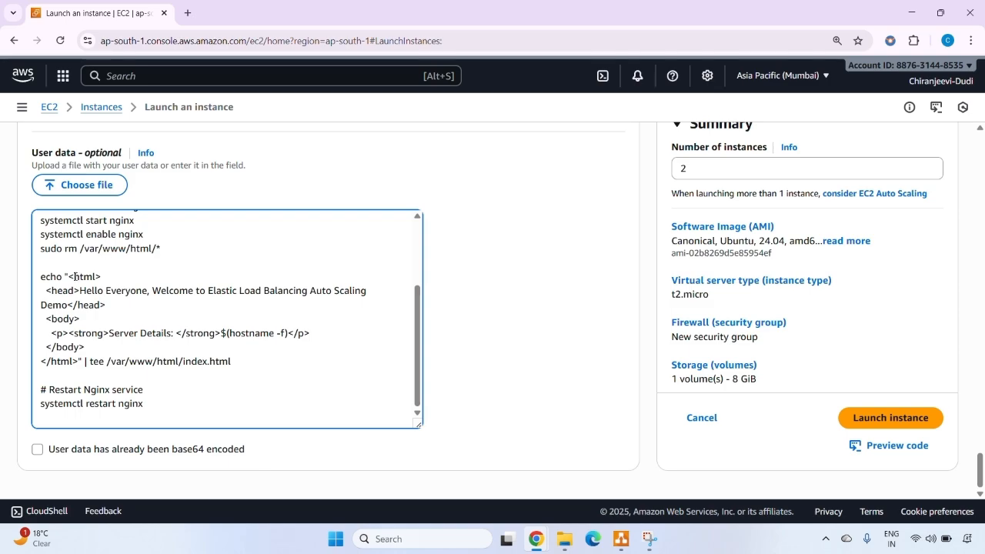
left_click_drag(42, 275, 82, 361)
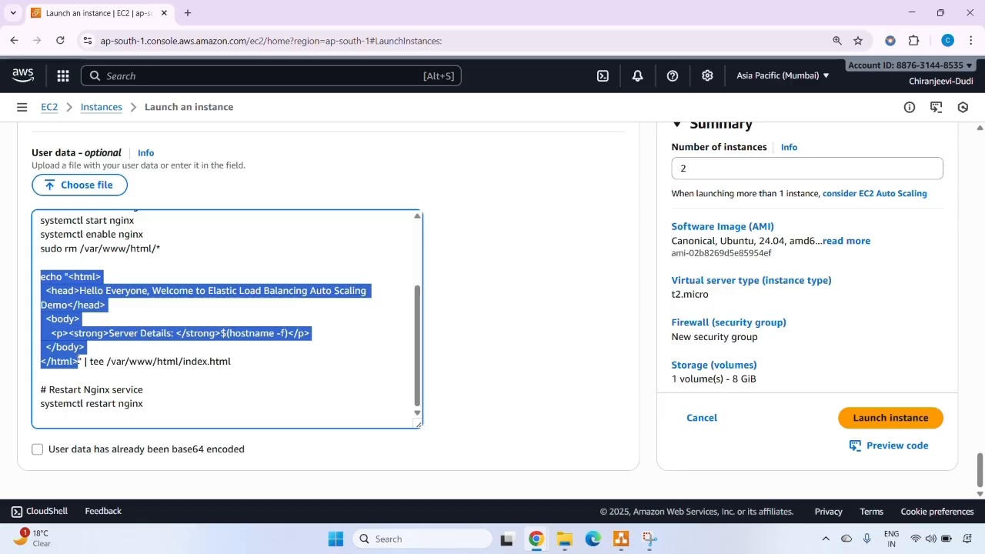
left_click(259, 361)
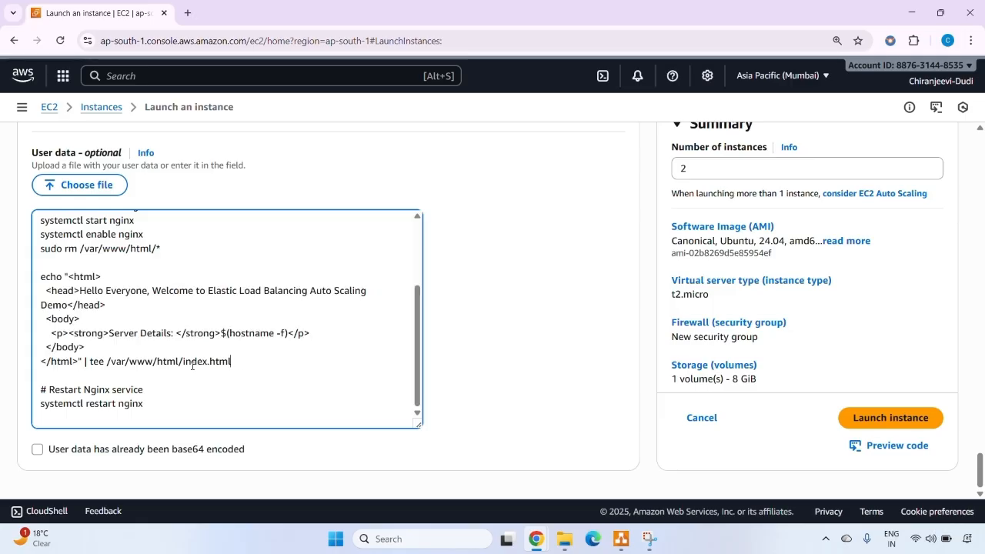
left_click_drag(183, 361, 241, 361)
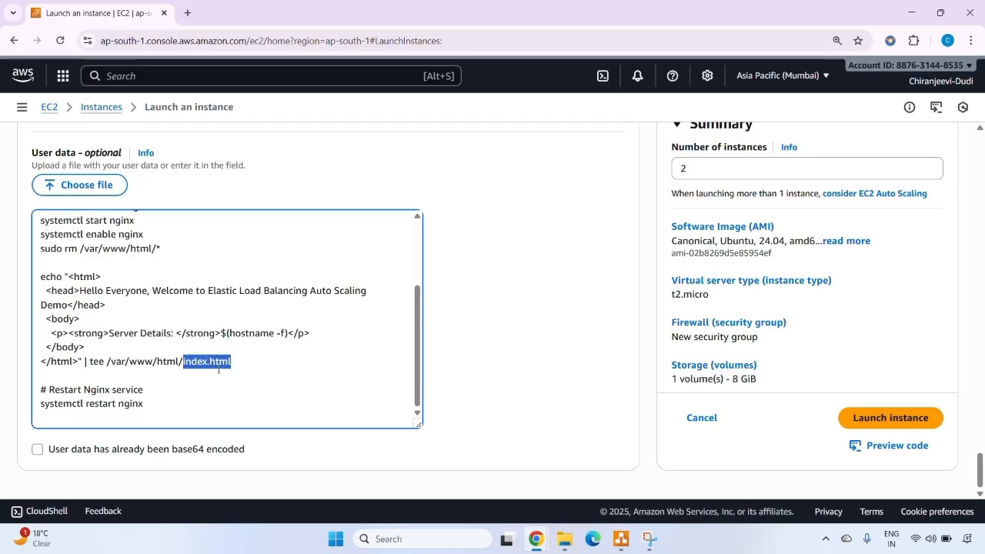
- Launch the two configured instances and open the list of EC2 instances
scroll(55, 406, "up", 3)
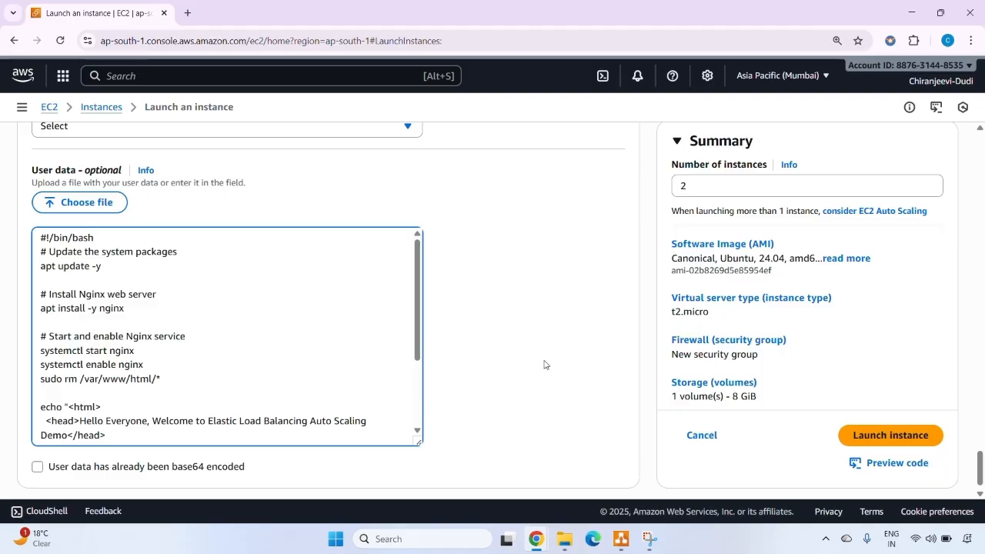
left_click(886, 440)
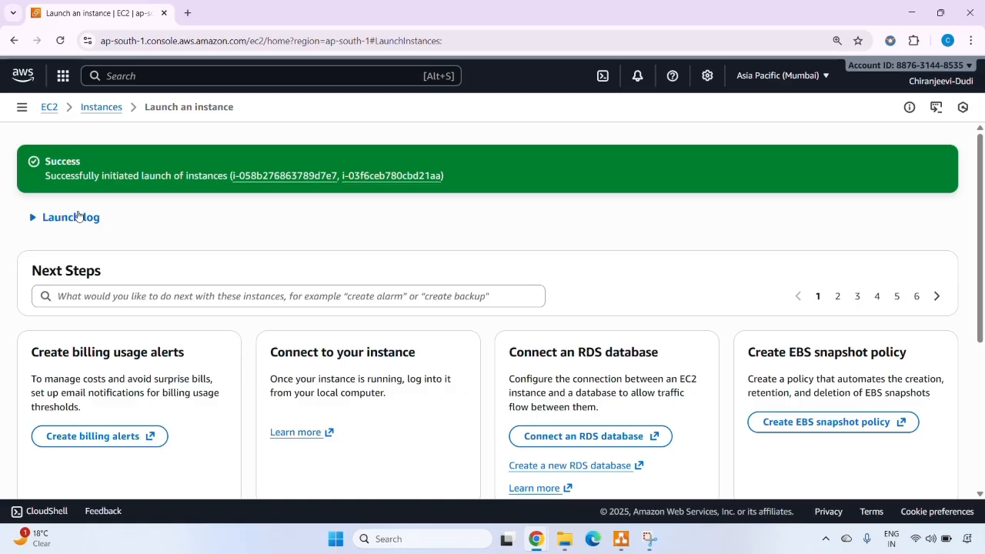
left_click(102, 107)
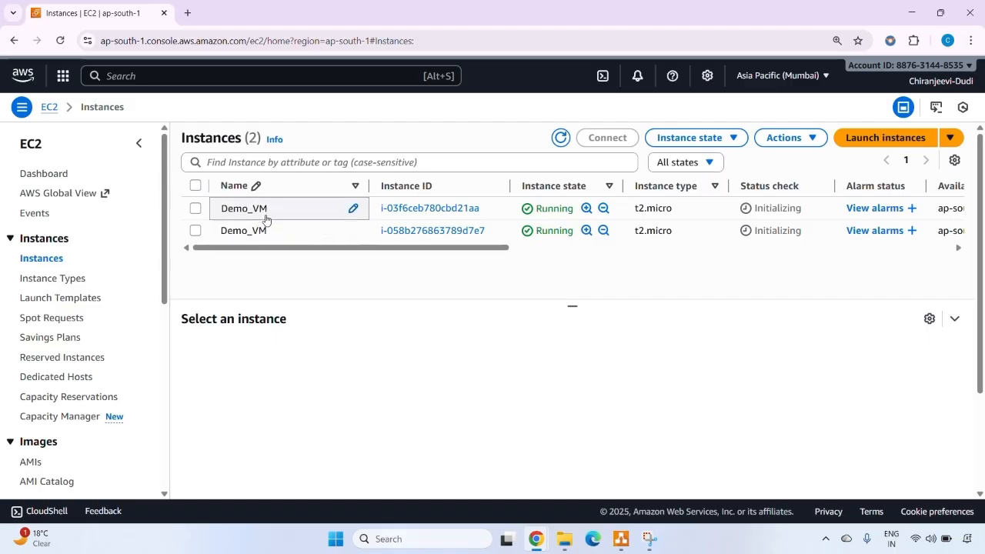
- Rename the first Demo_VM instance in the list to Demo_VM_1
left_click(353, 208)
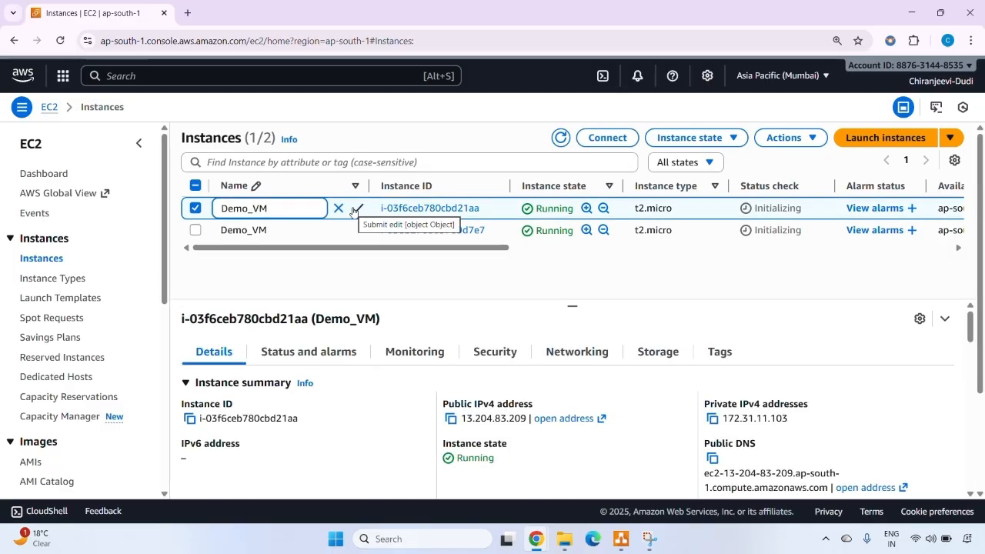
type("_1")
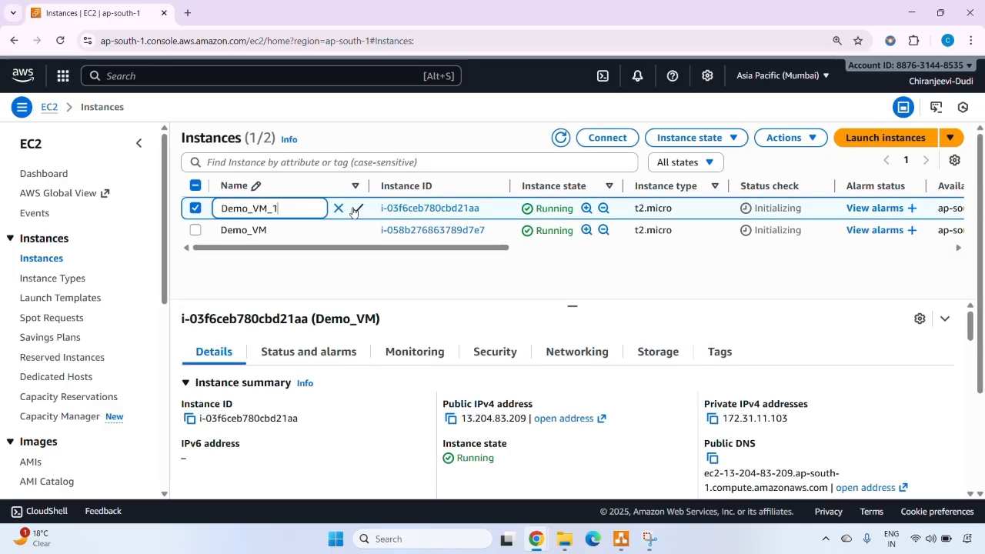
left_click(355, 208)
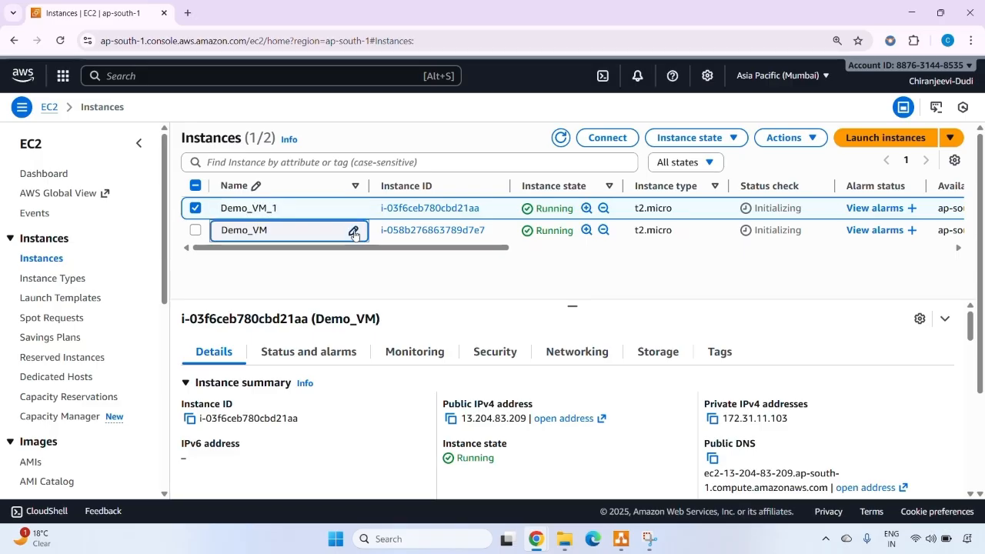
- Rename the second instance to Demo_VM_2 and refresh the instance list
left_click(353, 230)
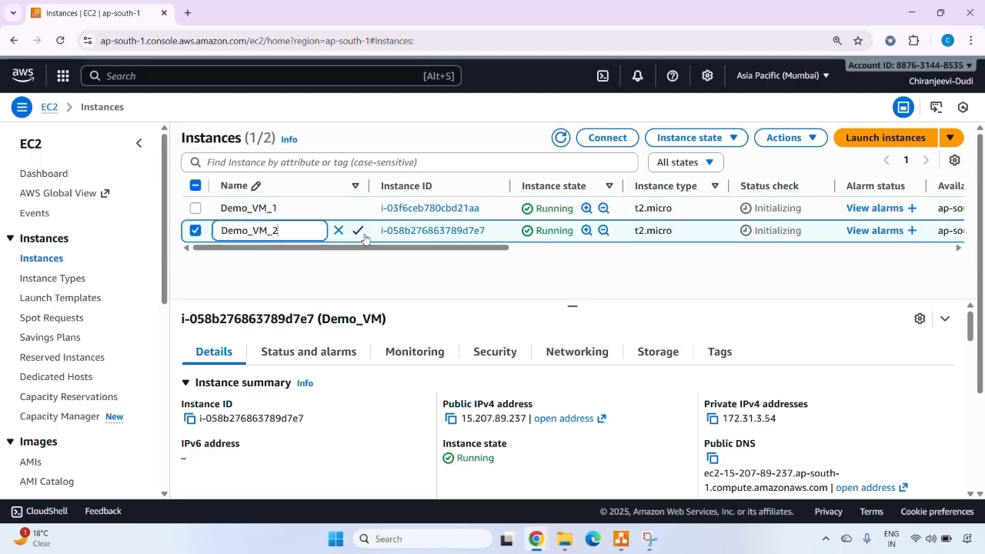
left_click(357, 231)
left_click(560, 138)
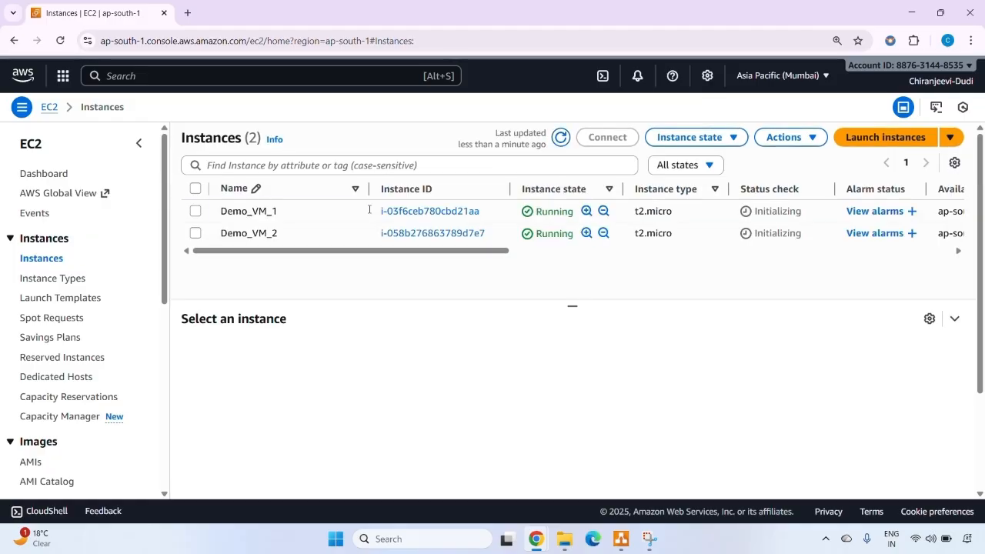
- Copy Demo_VM_1's public IPv4 address, open 13.204.83.209 in an incognito window without HTTPS, and enlarge the page to read the server details
left_click(195, 212)
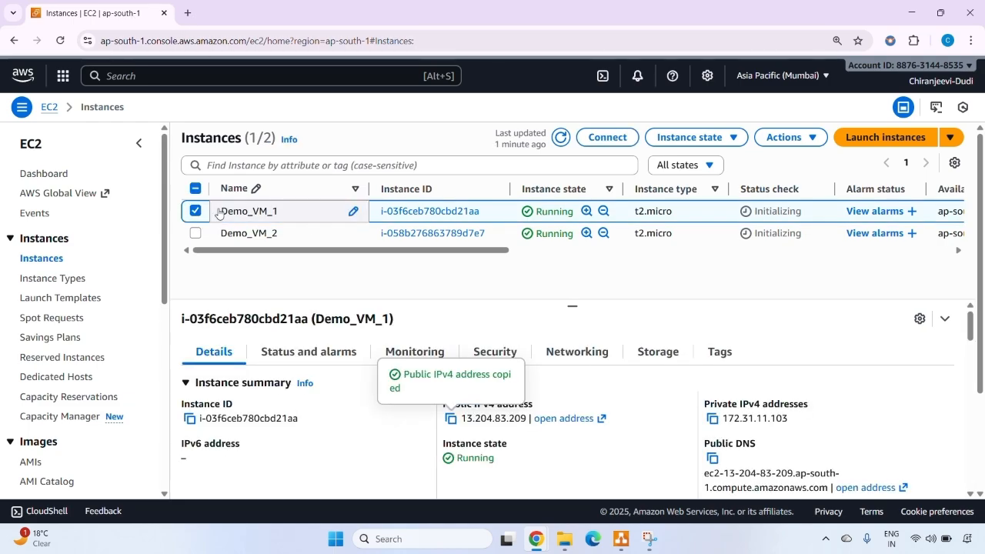
key("ctrl+shift+n")
type("13.204.83.209")
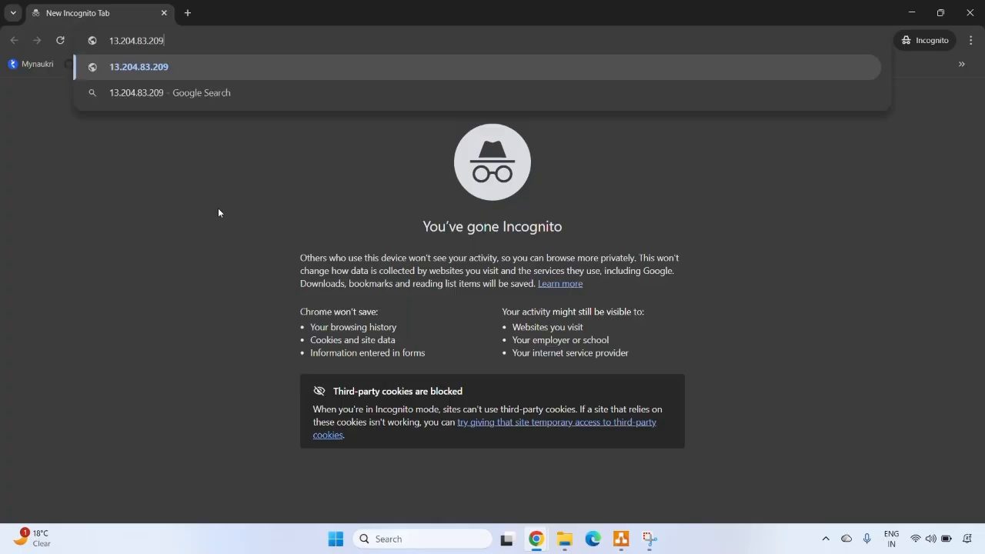
key("Return")
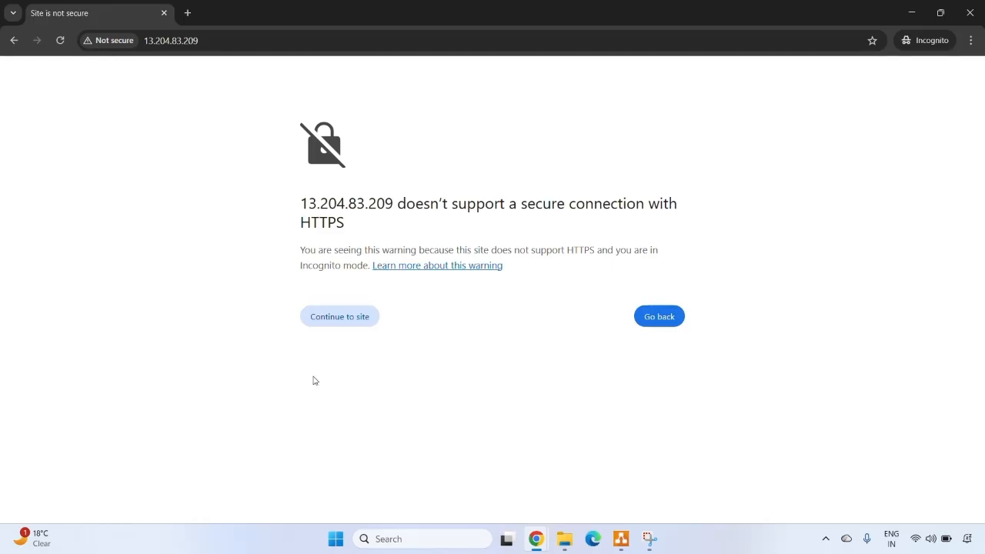
left_click(342, 319)
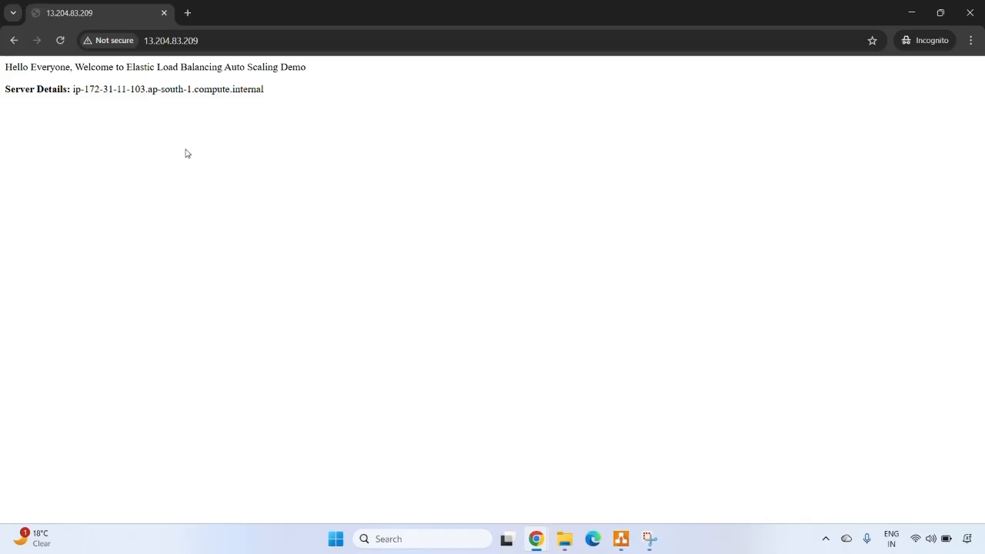
scroll(73, 104, "up", 3)
scroll(72, 103, "left", 1)
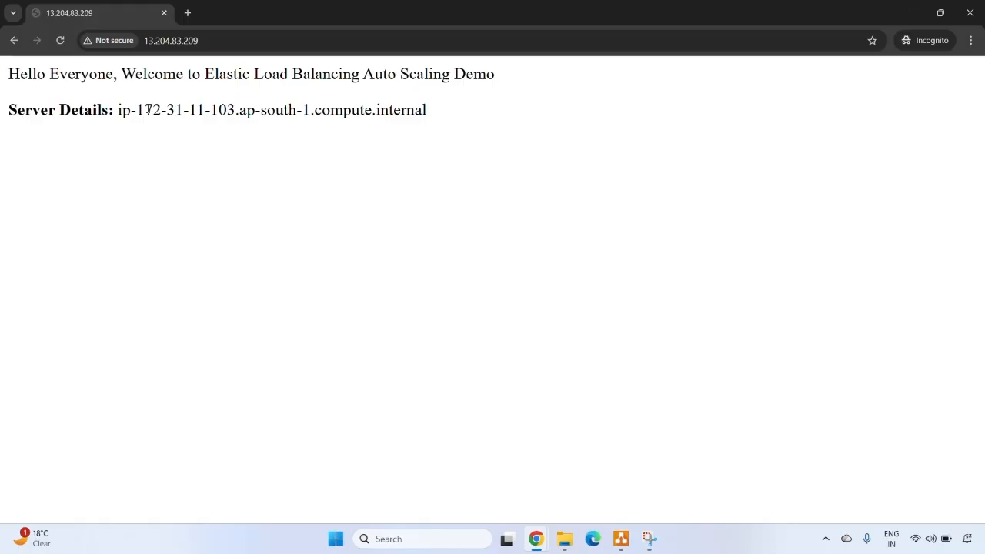
- Examine the welcome message and server details on the 13.204.83.209 page and compare the hostname with Demo_VM_1's private IPv4 address
left_click_drag(137, 110, 310, 111)
left_click(241, 114)
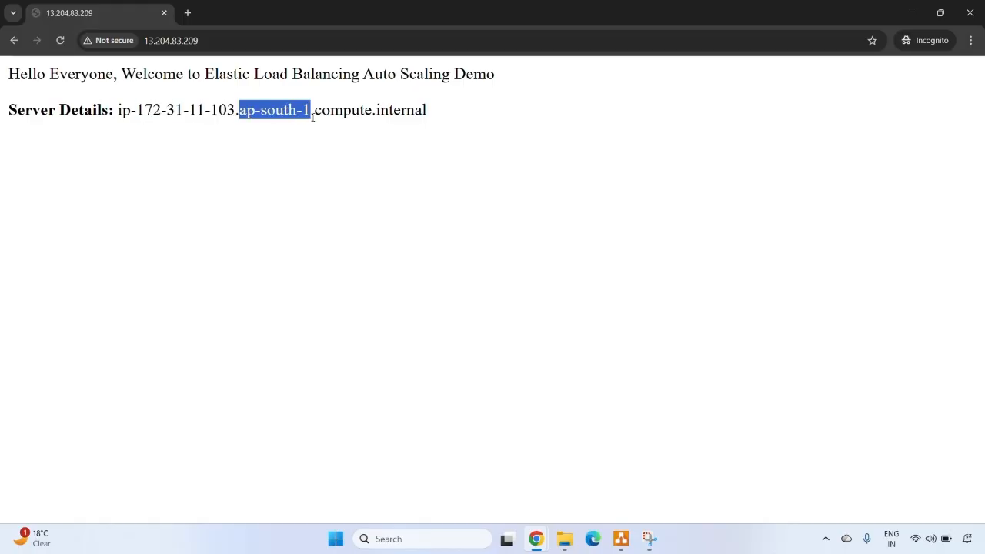
left_click(253, 149)
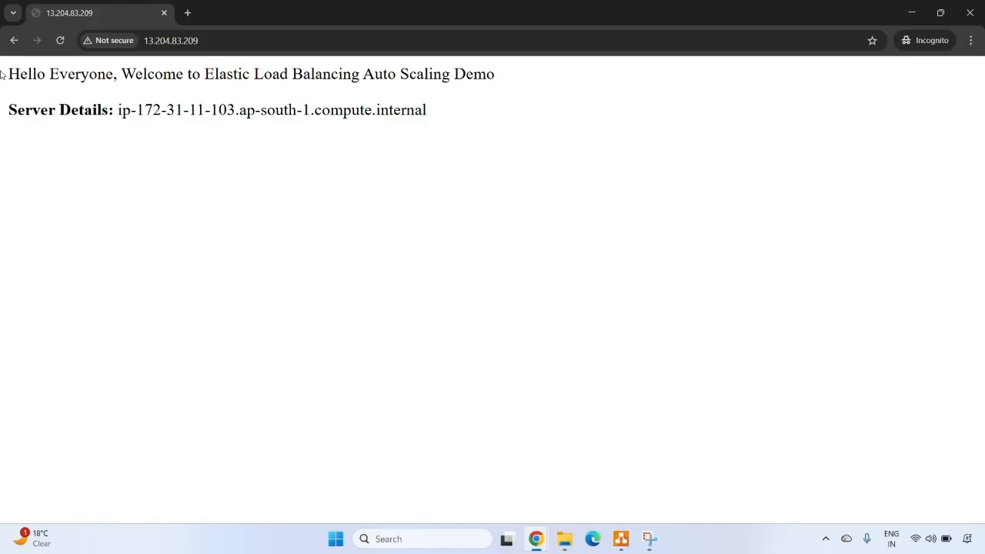
left_click_drag(9, 74, 472, 80)
left_click(454, 86)
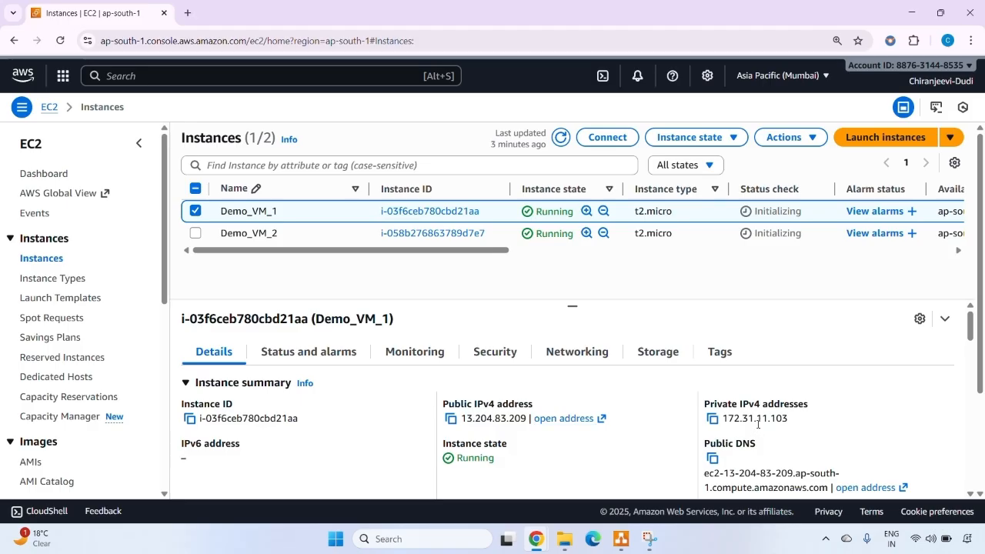
left_click_drag(759, 424, 792, 423)
left_click(792, 422)
- Open Demo_VM_2's public address 15.207.89.237 in a new incognito tab without HTTPS and compare its enlarged server details with the instance's private IPv4 address
left_click(197, 212)
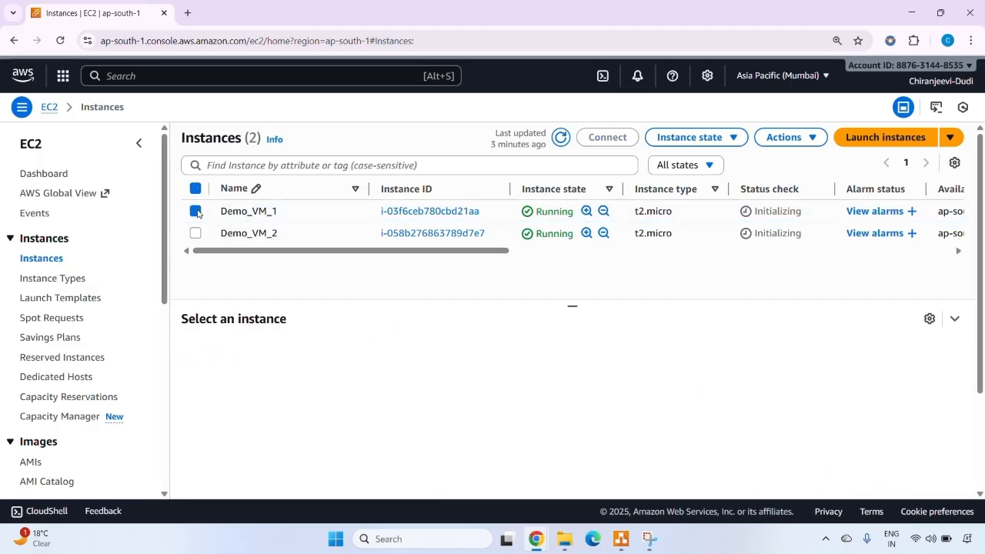
left_click(196, 233)
left_click(451, 418)
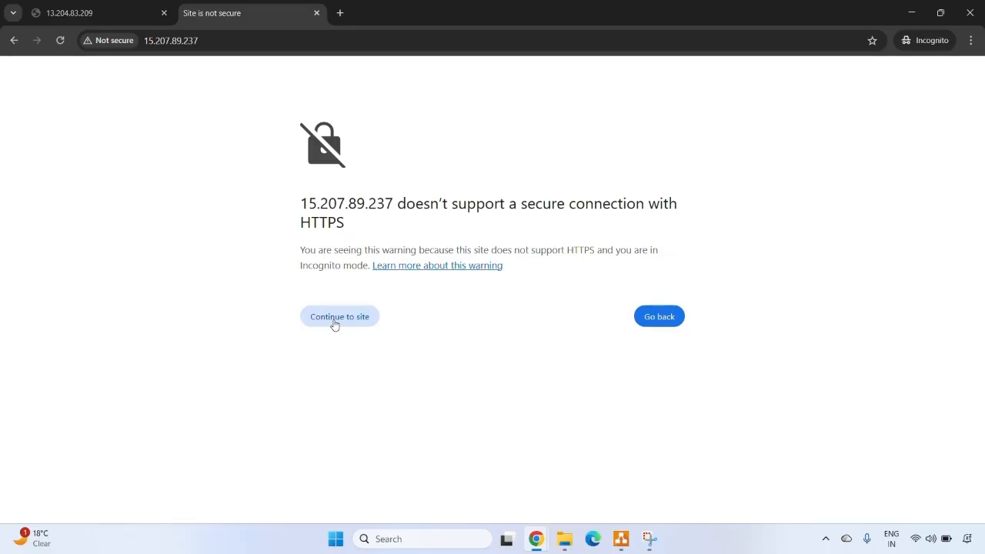
left_click(336, 320)
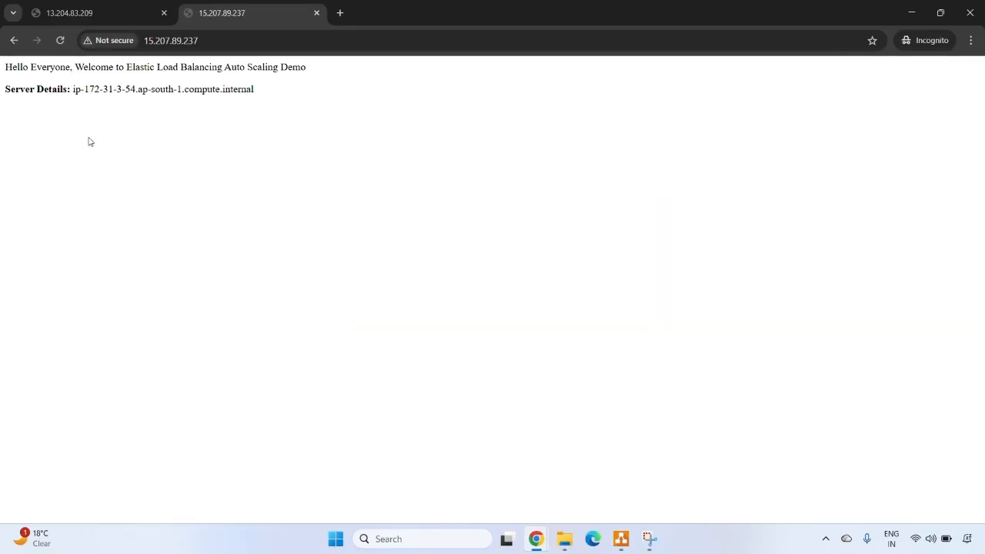
key("ctrl+plus")
key("ctrl+plus")
key("ctrl+plus")
key("ctrl+plus")
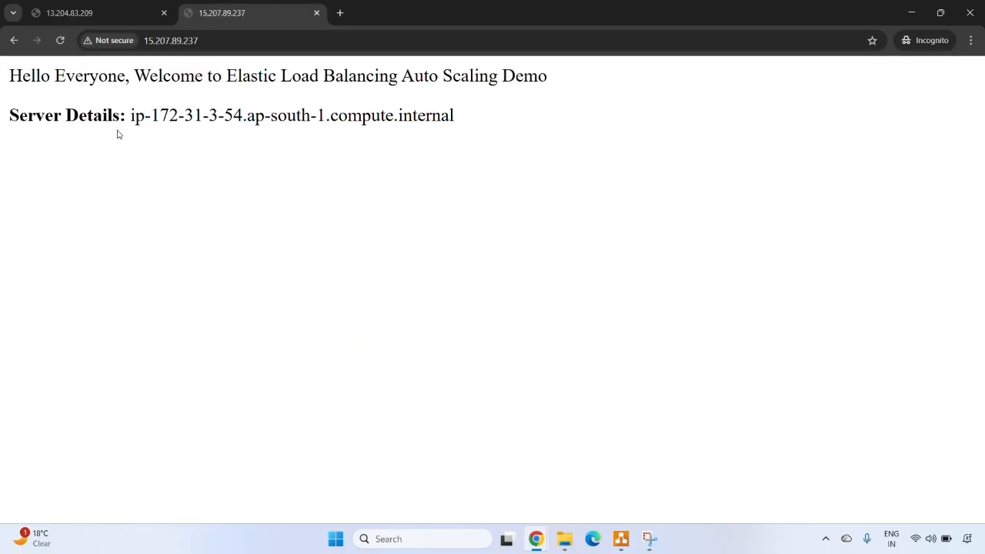
left_click_drag(202, 116, 247, 115)
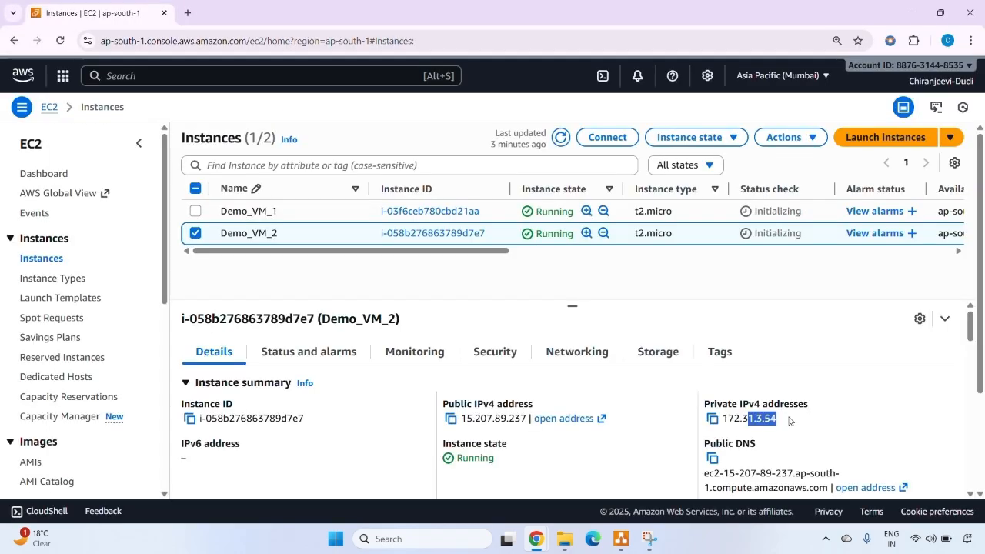
left_click(808, 423)
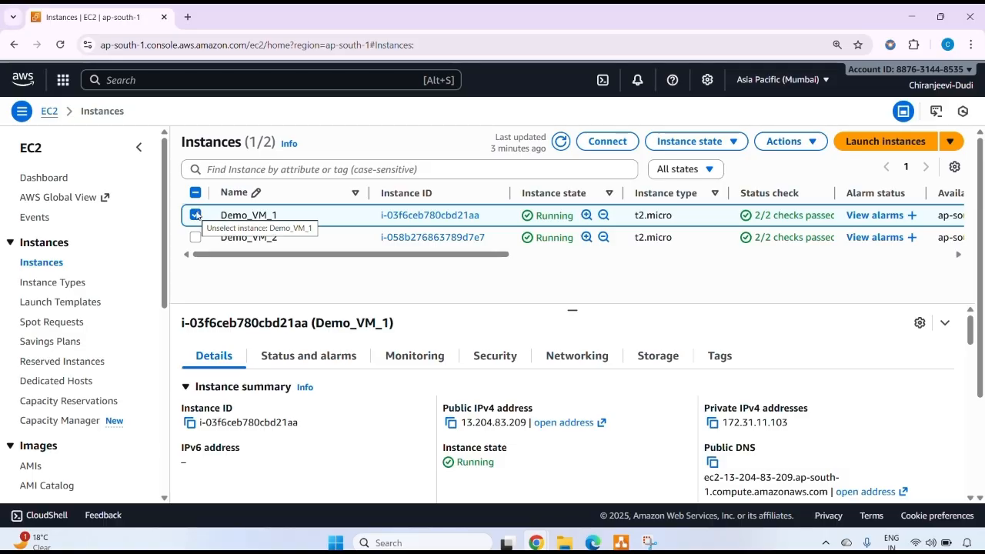
- Create an image from Demo_VM_1, using Demo_template as both the image name and the description
left_click(812, 143)
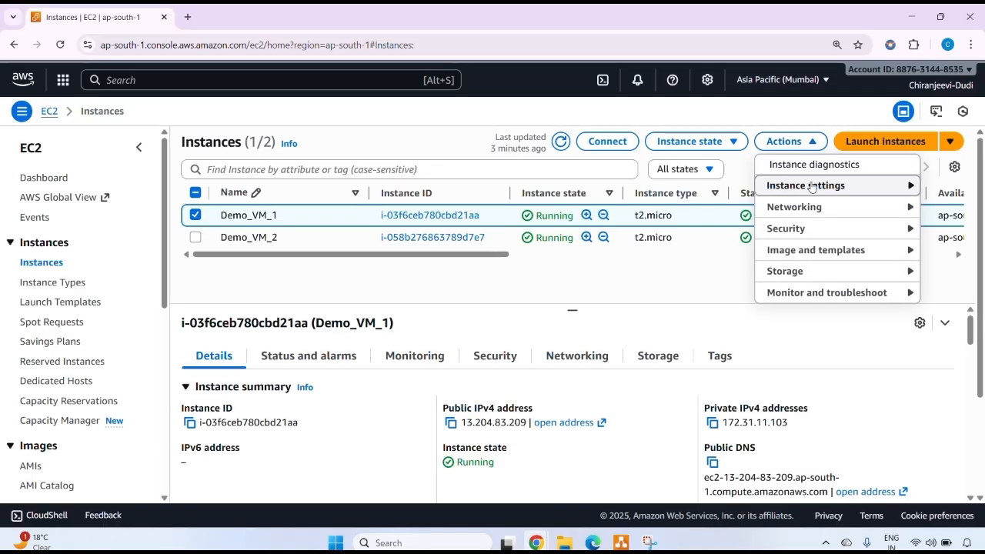
left_click(814, 256)
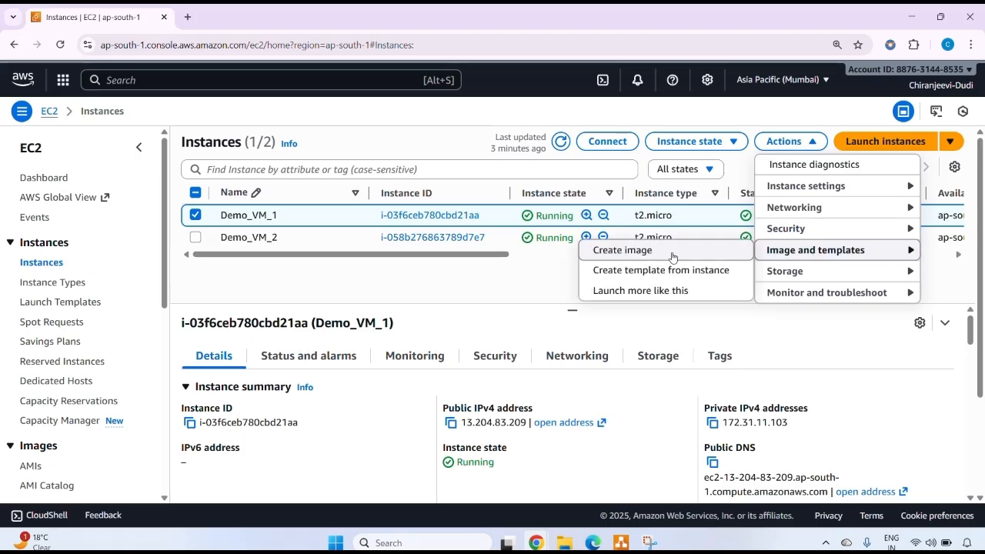
left_click(672, 257)
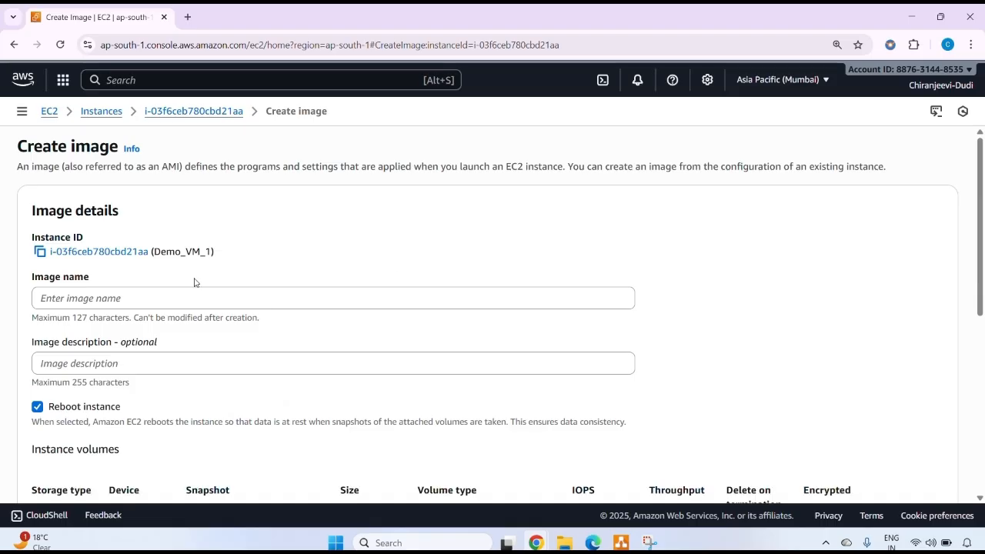
left_click(125, 300)
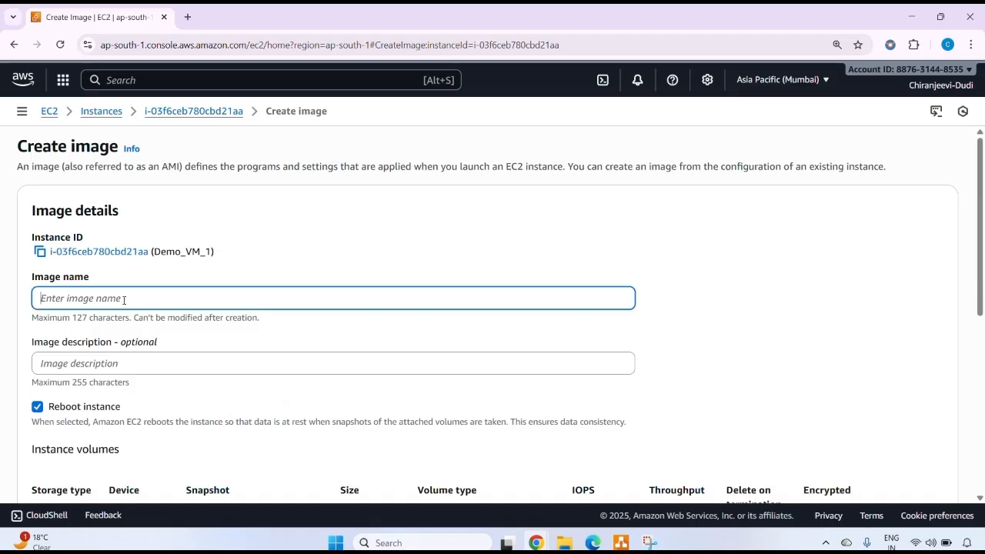
type("Demo_templa")
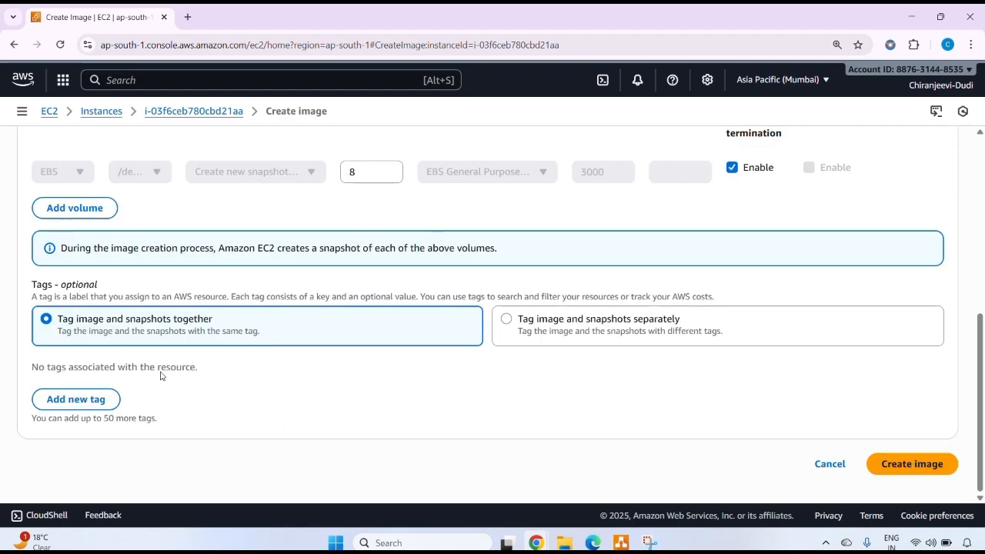
scroll(222, 332, "up", 4)
scroll(224, 329, "down", 1)
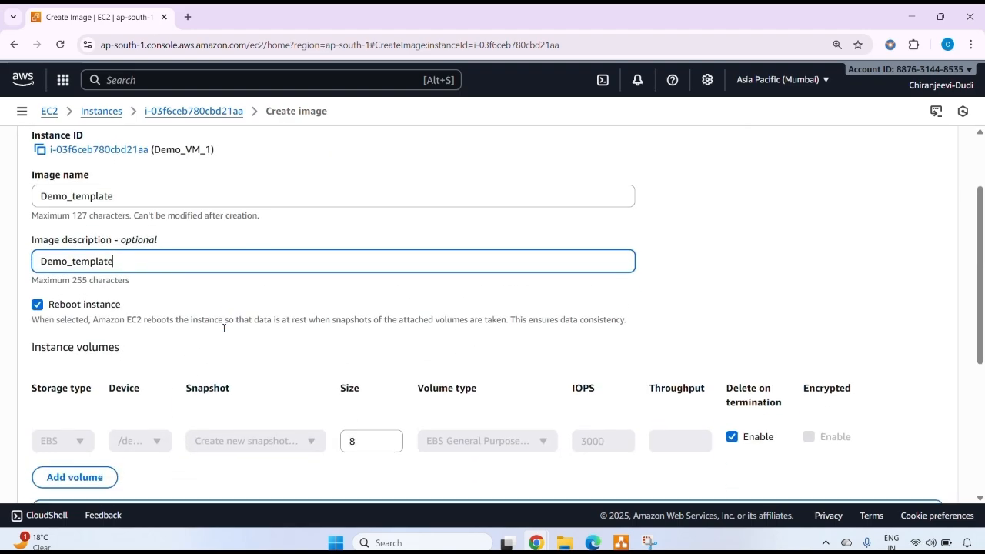
scroll(224, 328, "down", 4)
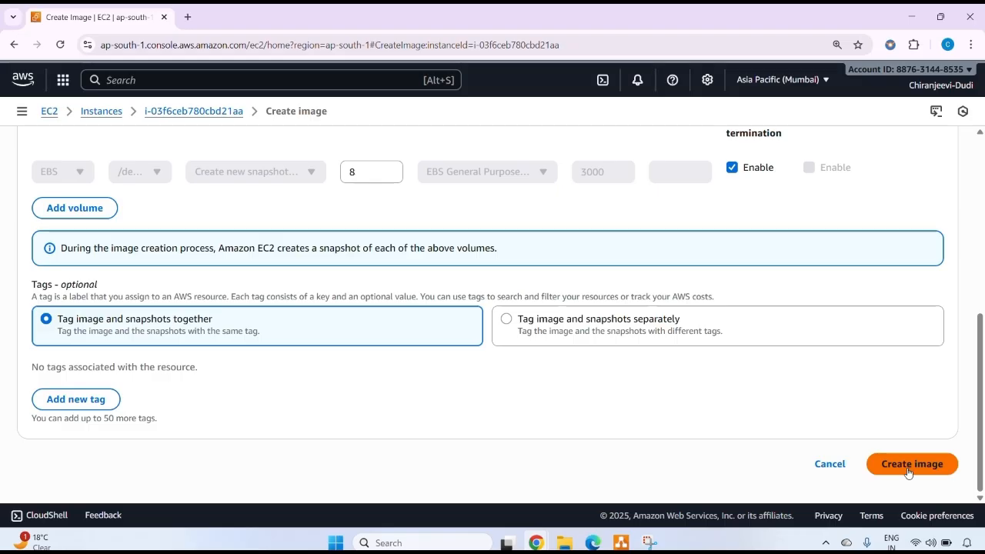
left_click(909, 468)
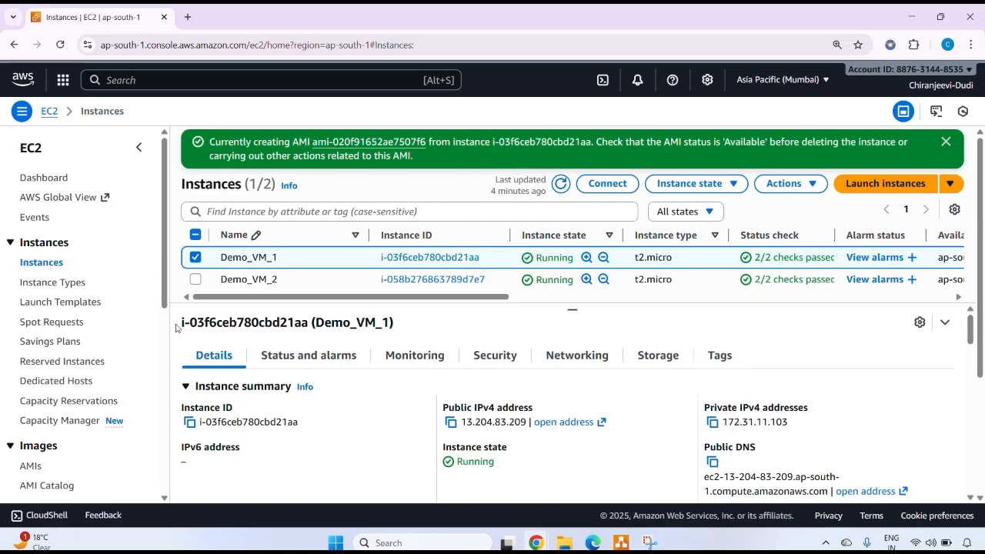
- Open the EC2 load balancers and start creating an Application Load Balancer
scroll(75, 341, "down", 5)
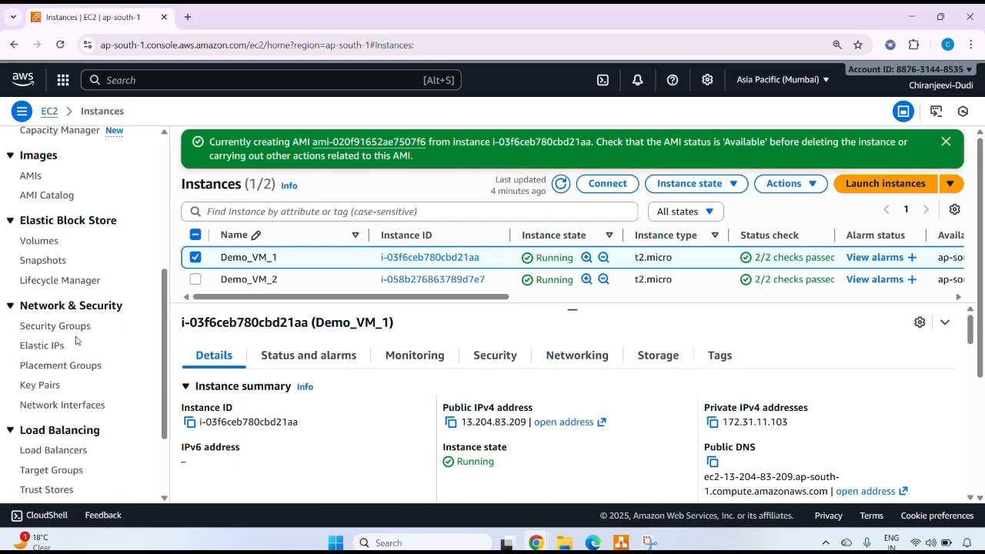
scroll(58, 337, "down", 1)
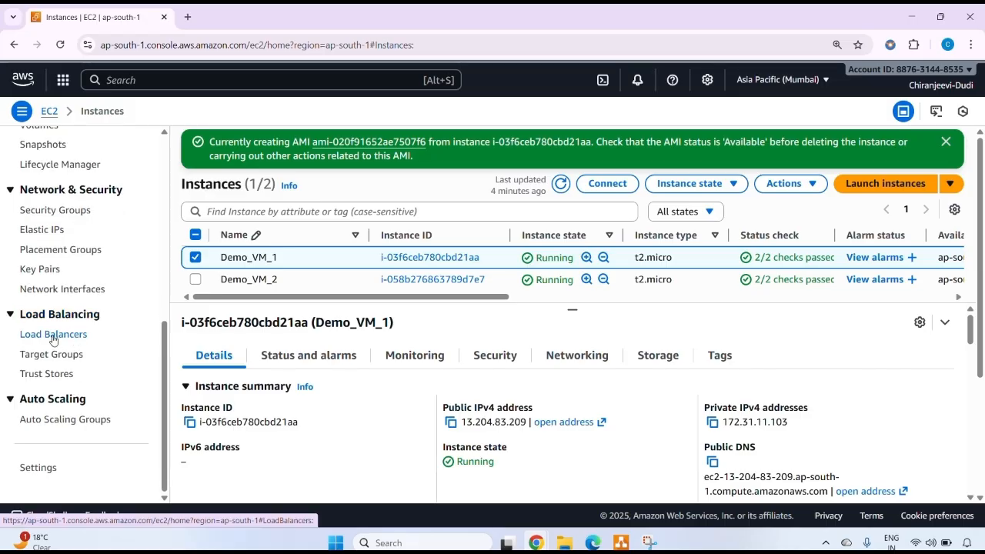
left_click(53, 335)
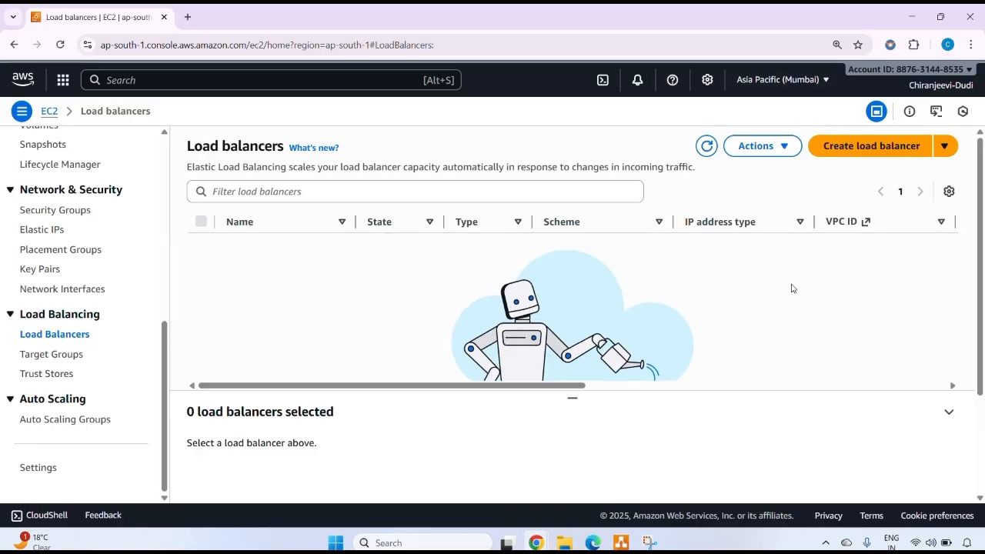
left_click(850, 147)
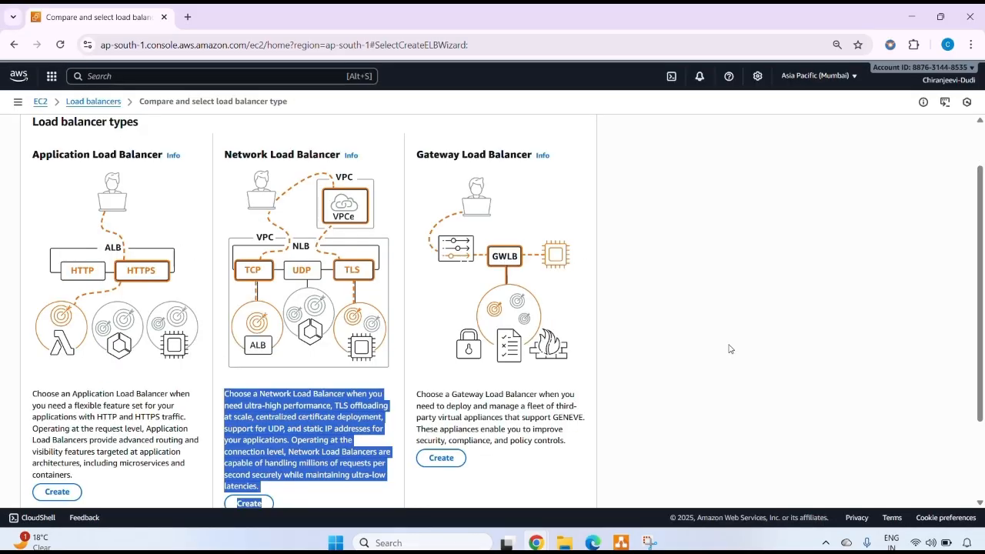
left_click(729, 345)
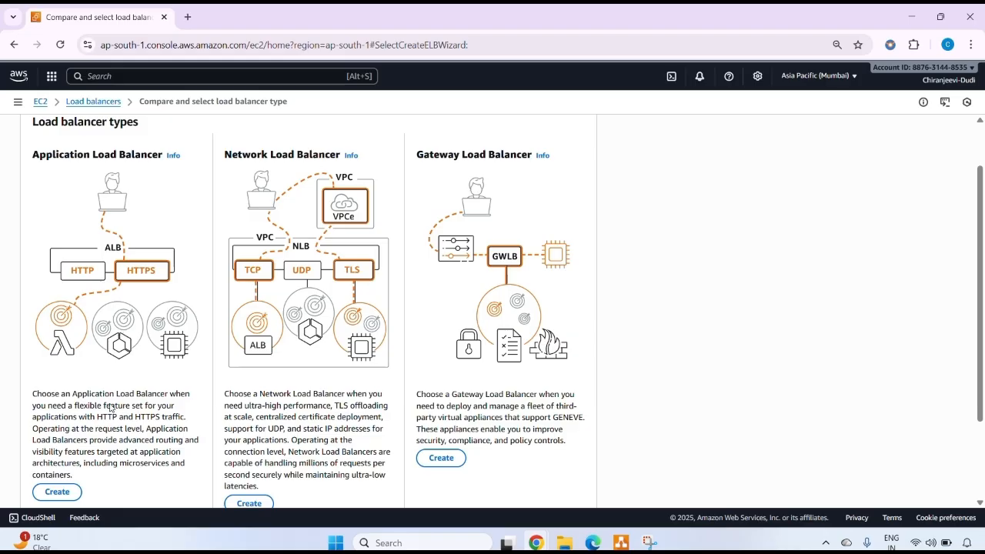
left_click(59, 492)
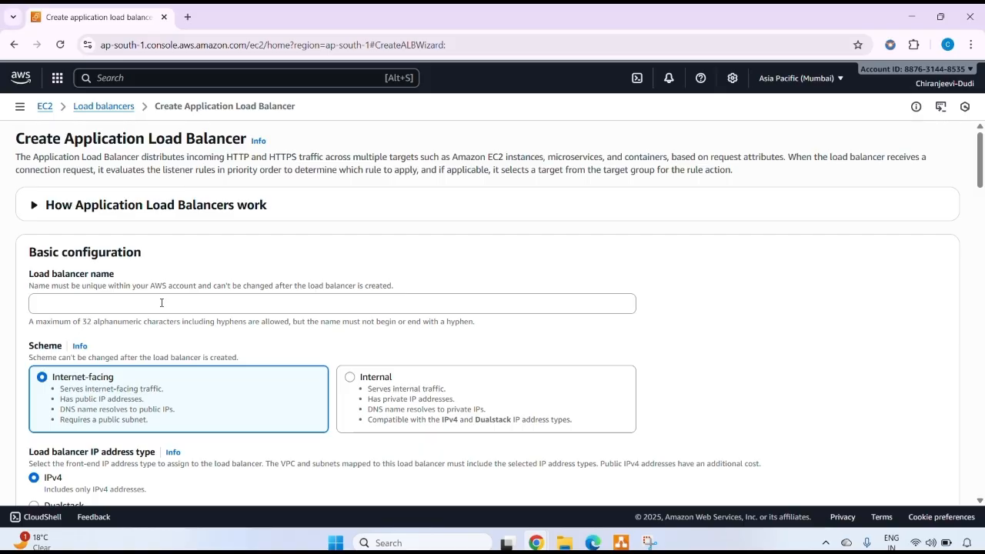
- Name the load balancer demo-elb and view the explanation of how Application Load Balancers work
left_click(162, 303)
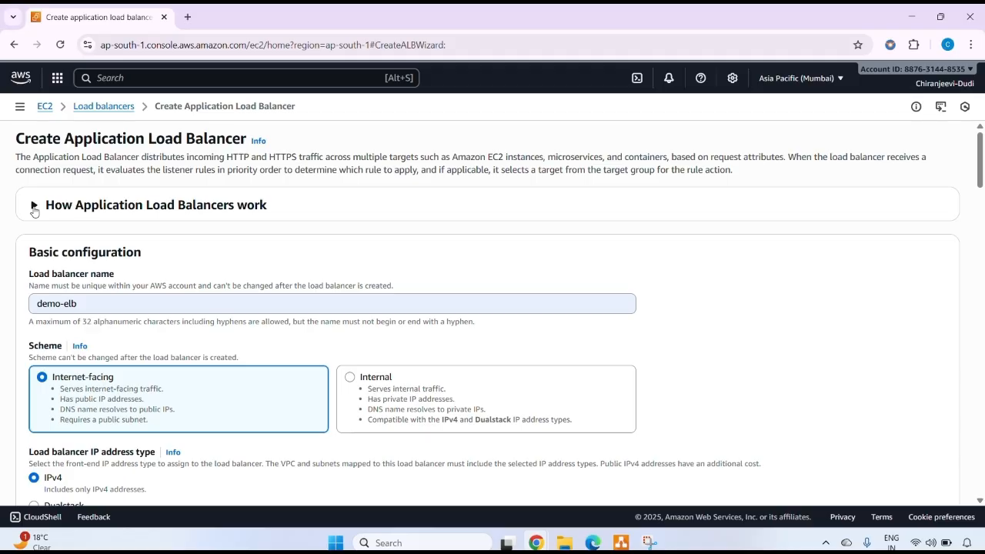
left_click(34, 207)
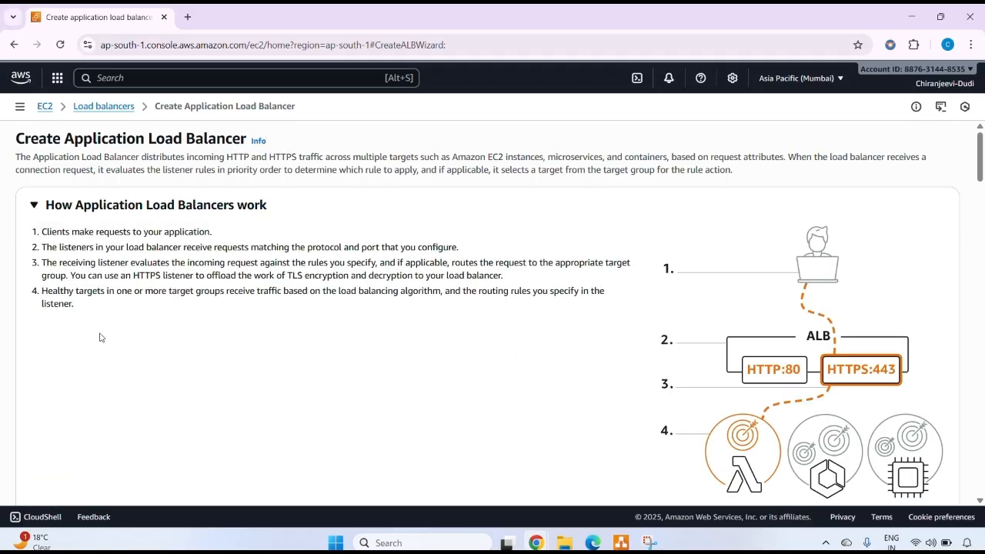
left_click(33, 207)
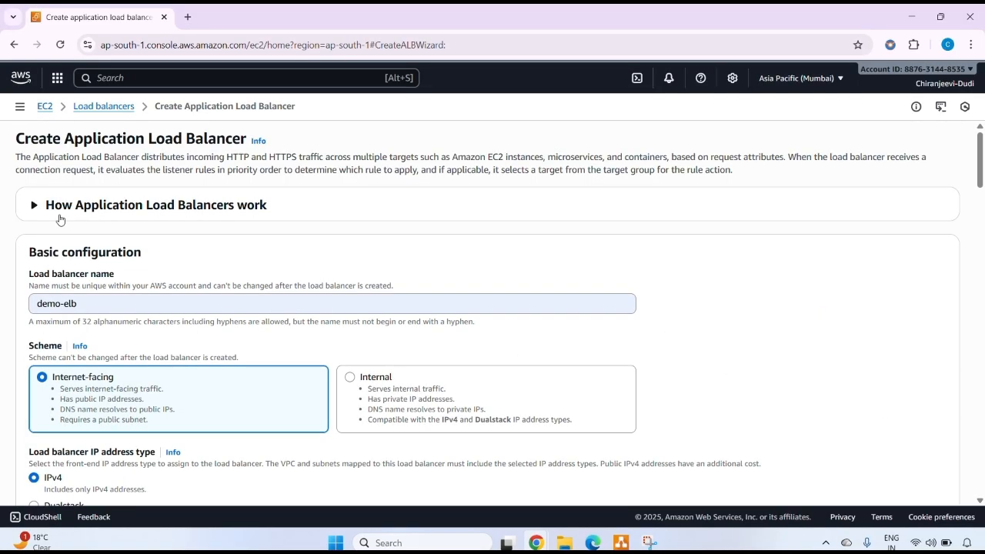
- Check the running instances' Availability Zone and select ap-south-1b and ap-south-1a in the load balancer's network mapping
scroll(104, 286, "down", 2)
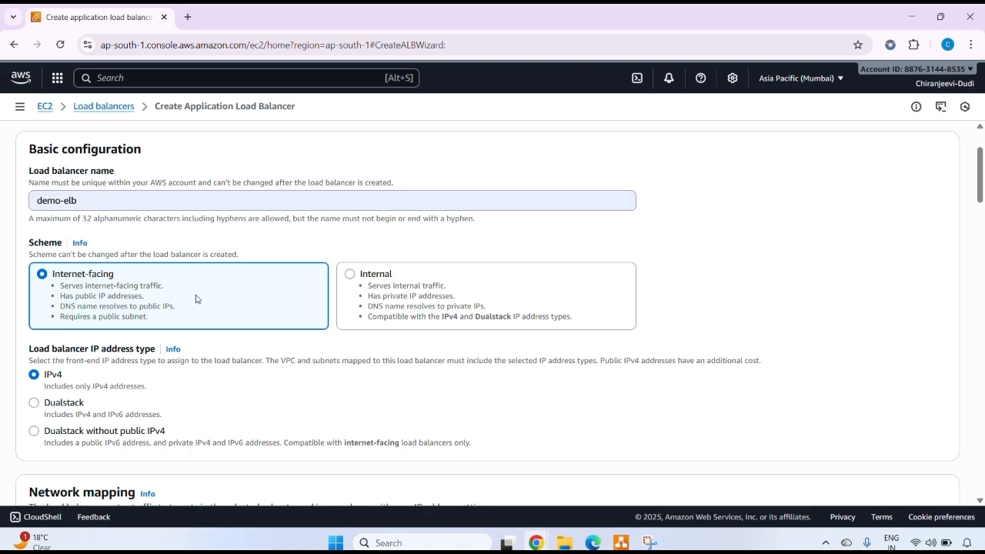
scroll(196, 299, "down", 2)
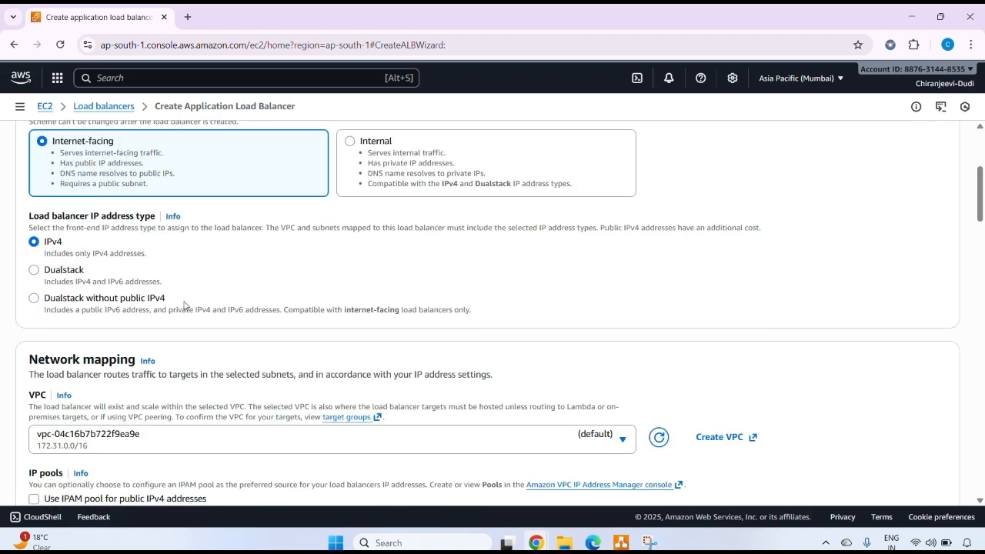
scroll(185, 306, "down", 2)
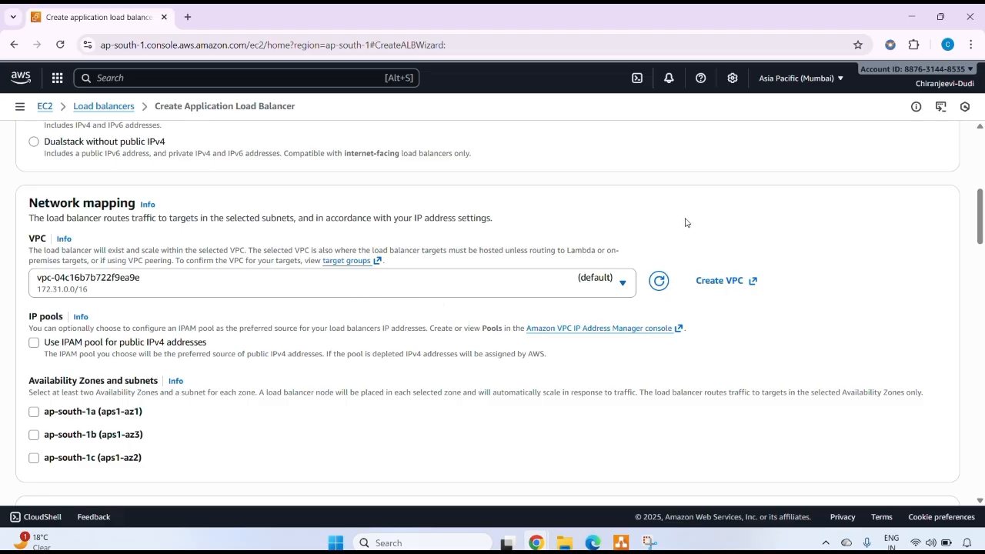
scroll(429, 273, "down", 1)
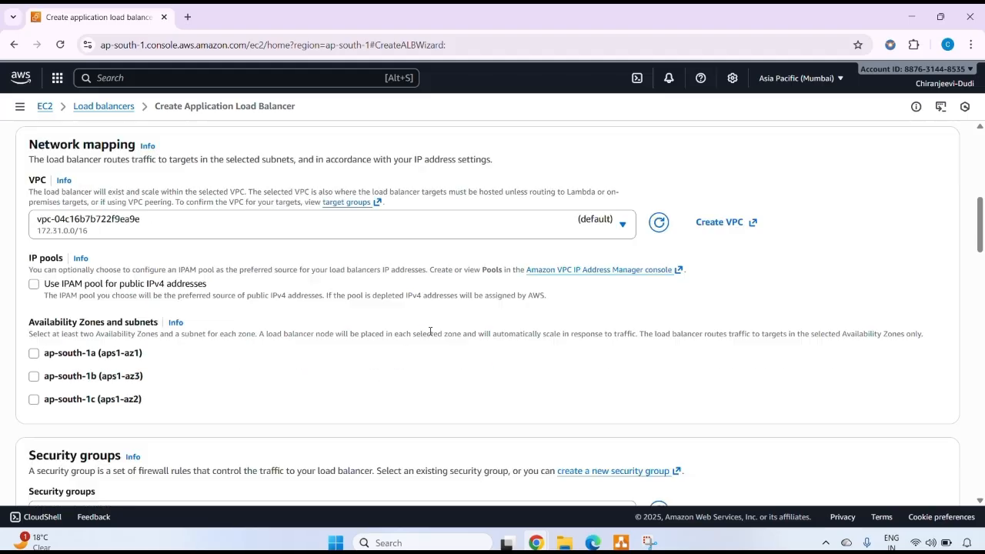
scroll(431, 331, "down", 1)
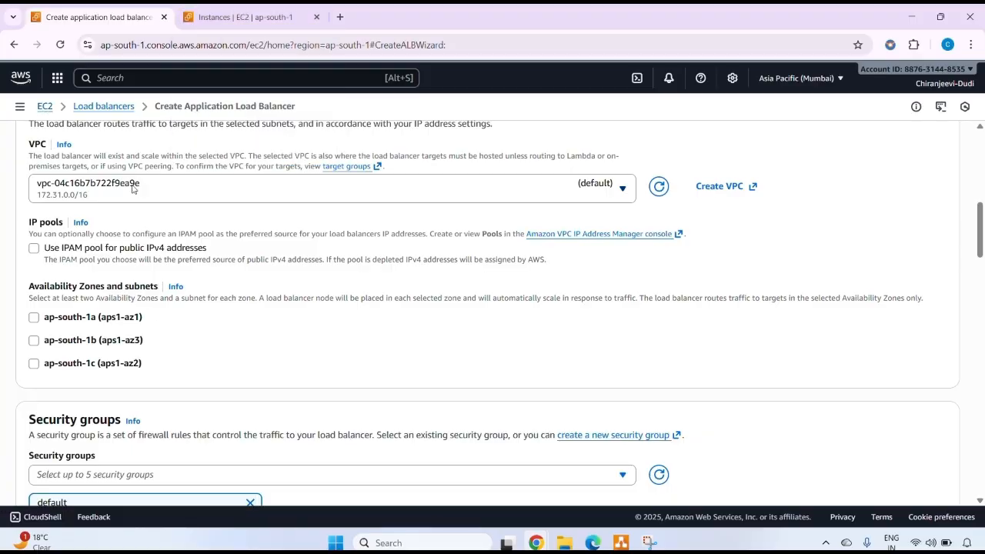
left_click(245, 17)
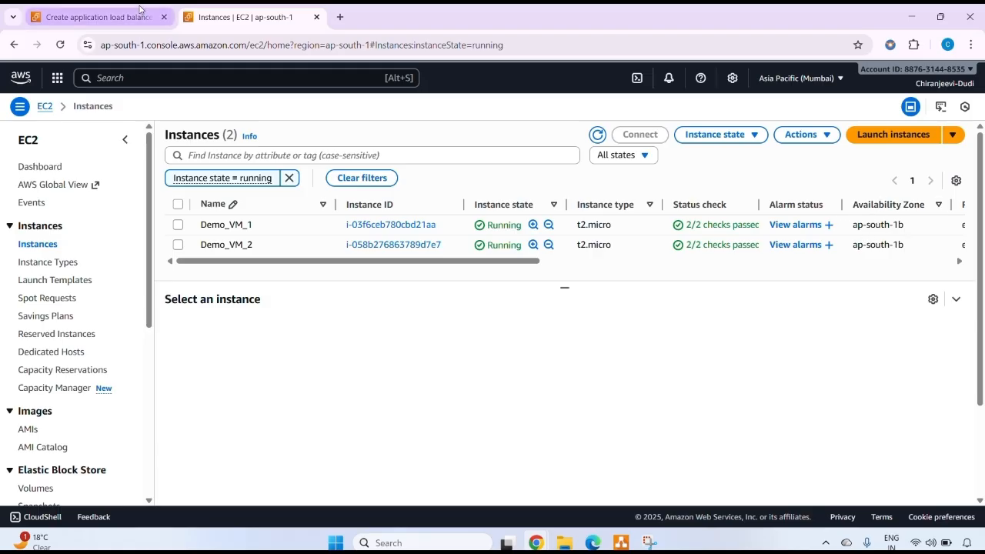
left_click(93, 17)
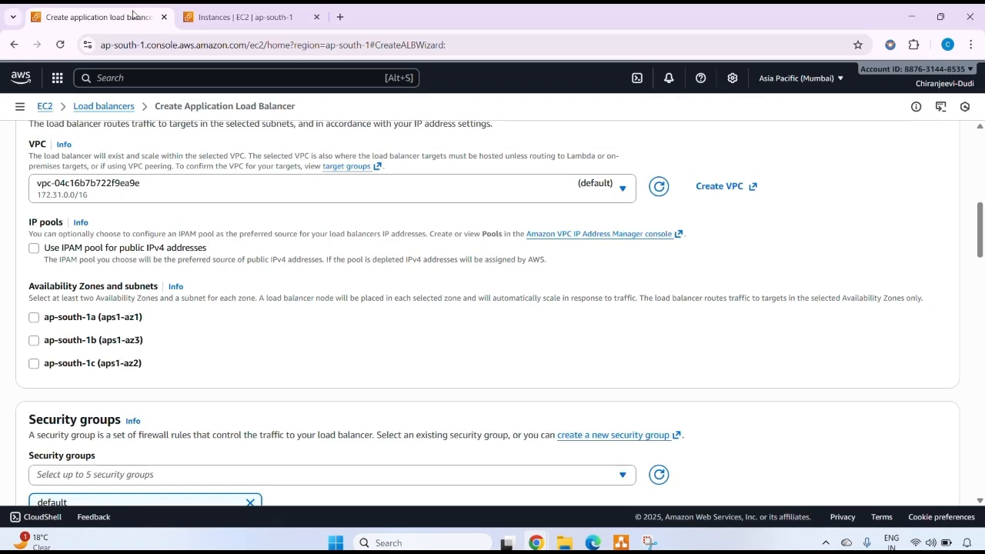
left_click(34, 342)
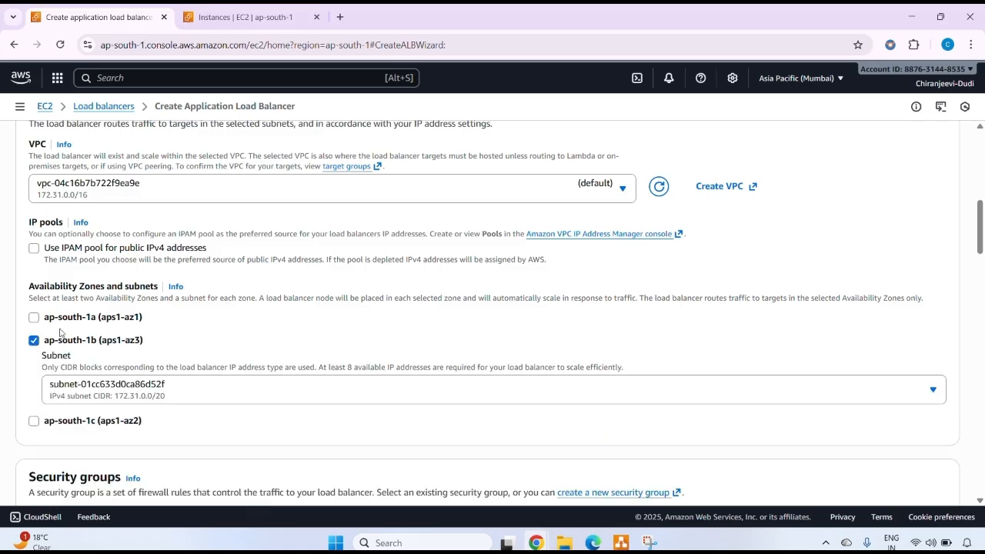
left_click(34, 317)
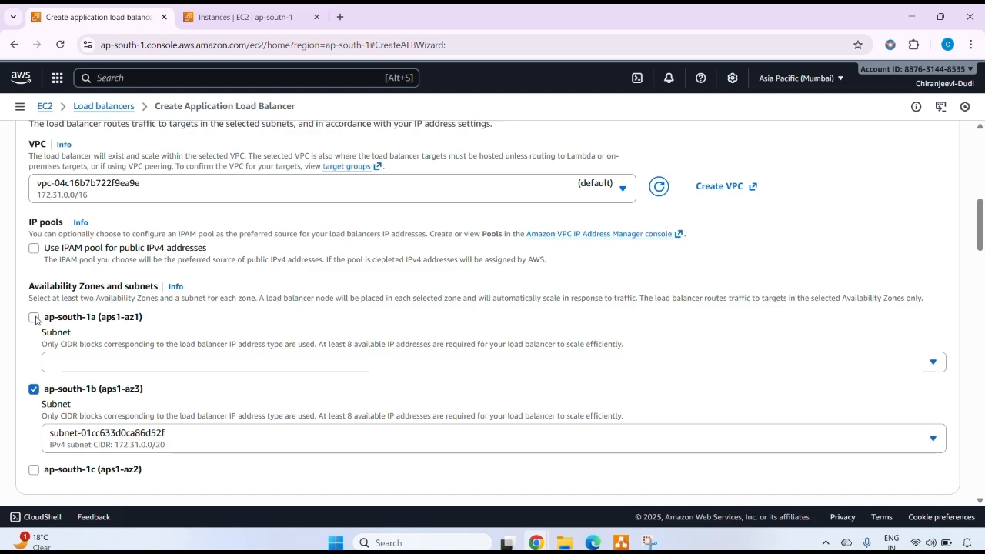
- Enable the ap-south-1c zone and add the launch-wizard-1 security group alongside the default one
scroll(141, 431, "down", 1)
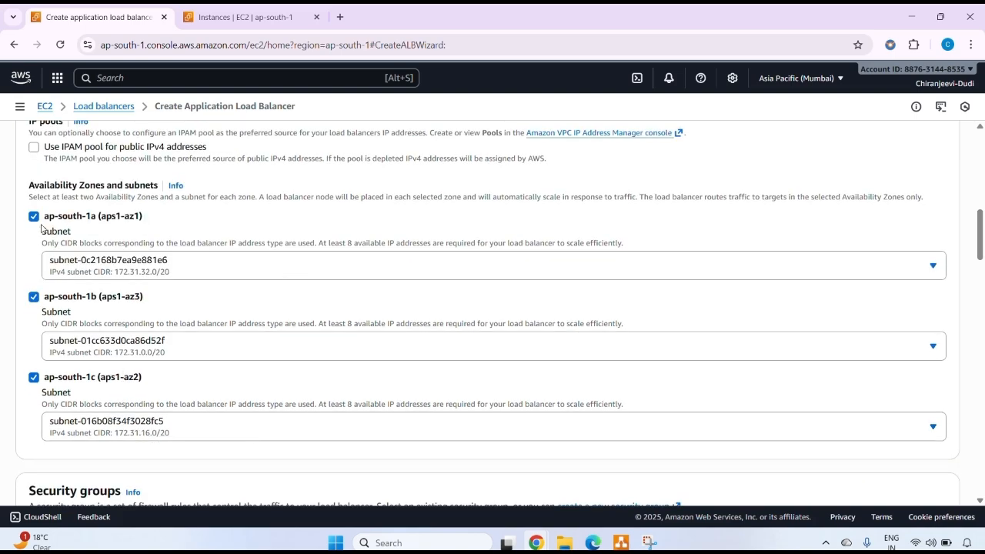
scroll(104, 203, "down", 1)
scroll(104, 203, "down", 1)
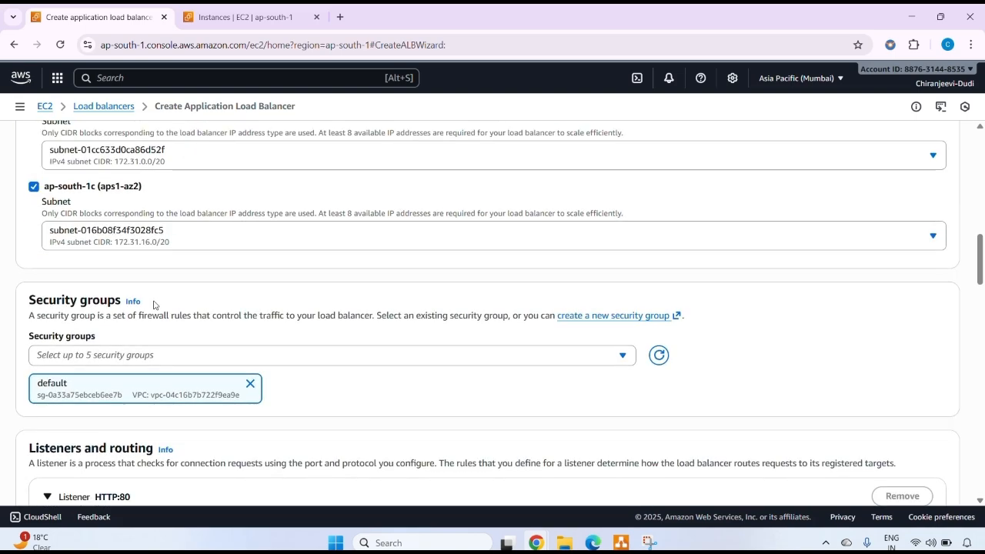
scroll(154, 305, "down", 1)
left_click(153, 309)
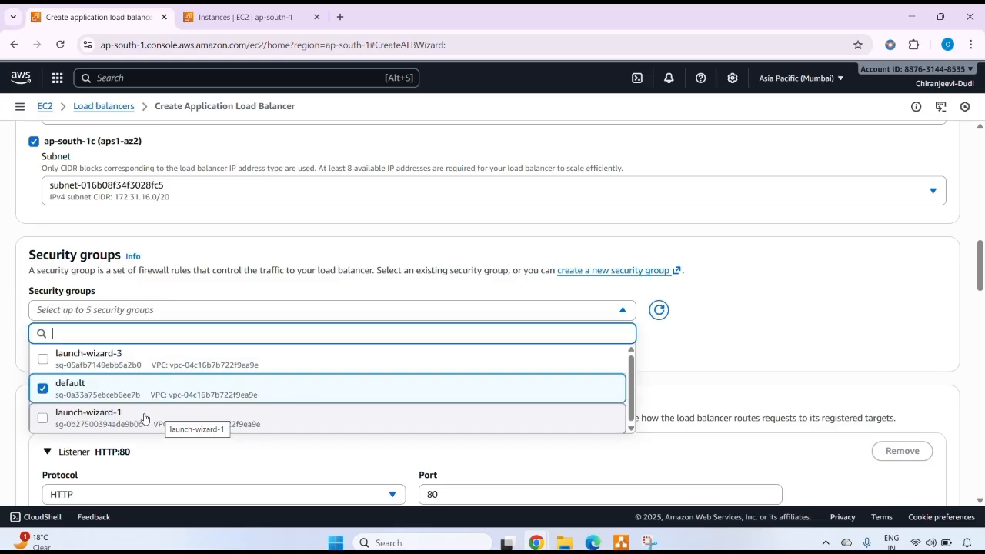
left_click(228, 425)
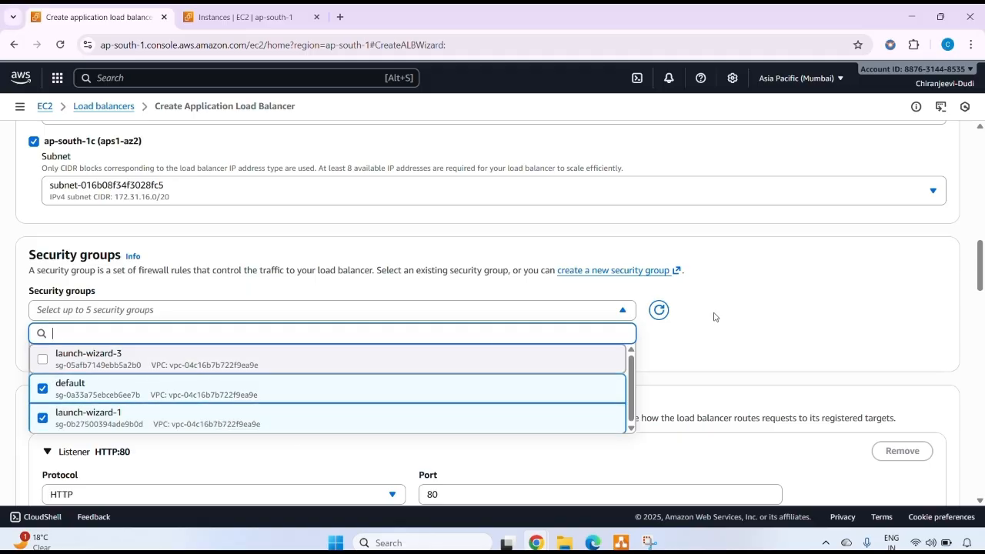
- Try HTTPS as the listener protocol, review its certificate settings, and return the listener to HTTP
scroll(714, 317, "down", 3)
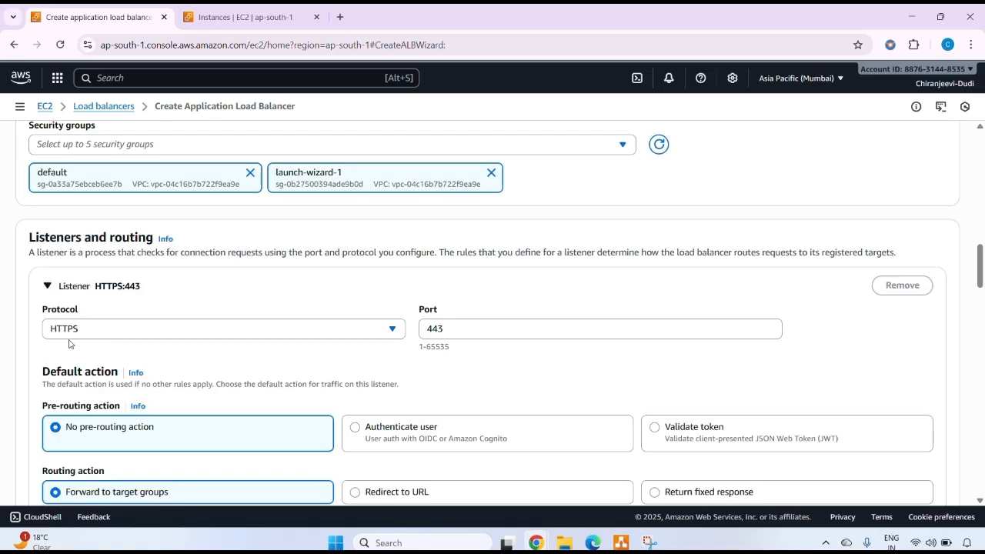
scroll(164, 333, "down", 9)
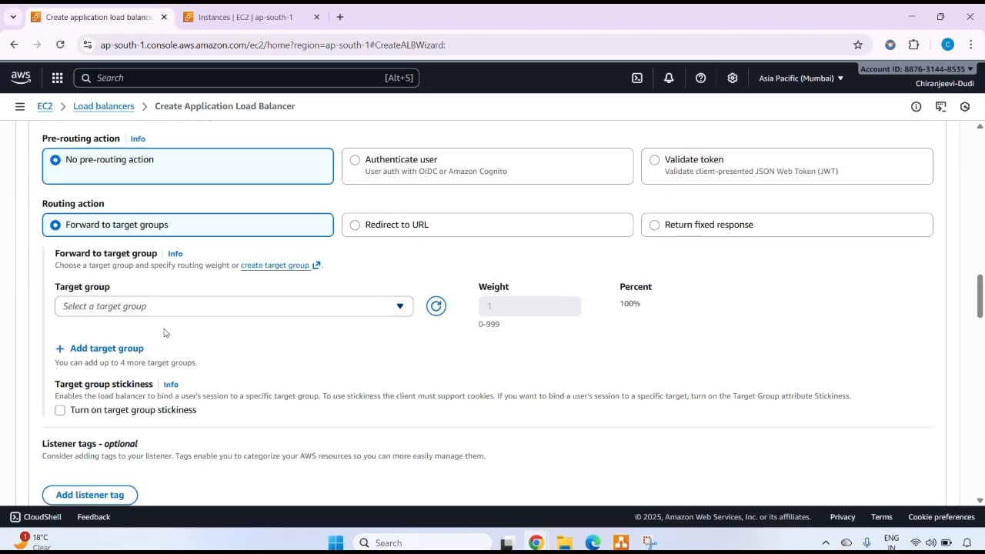
scroll(165, 330, "down", 2)
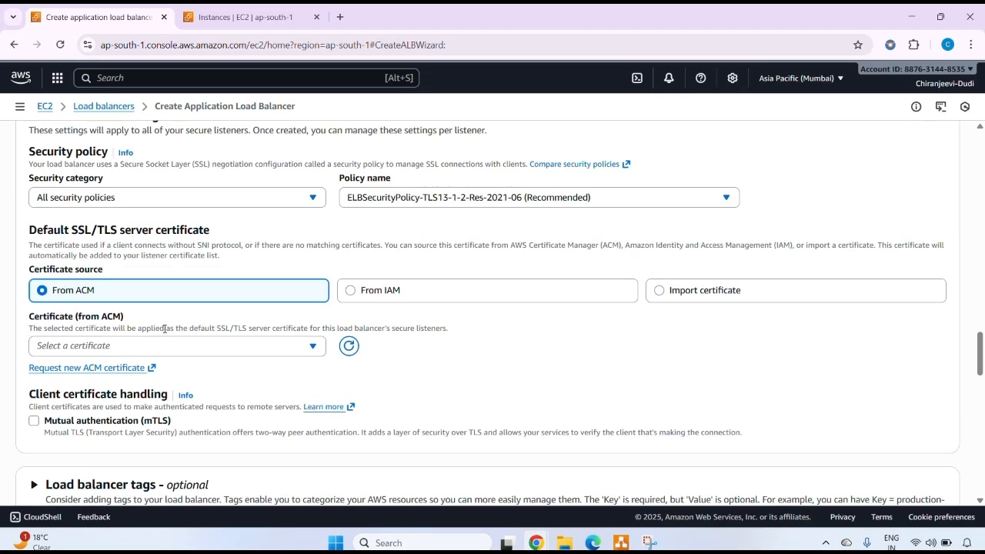
scroll(169, 308, "up", 6)
scroll(172, 294, "up", 3)
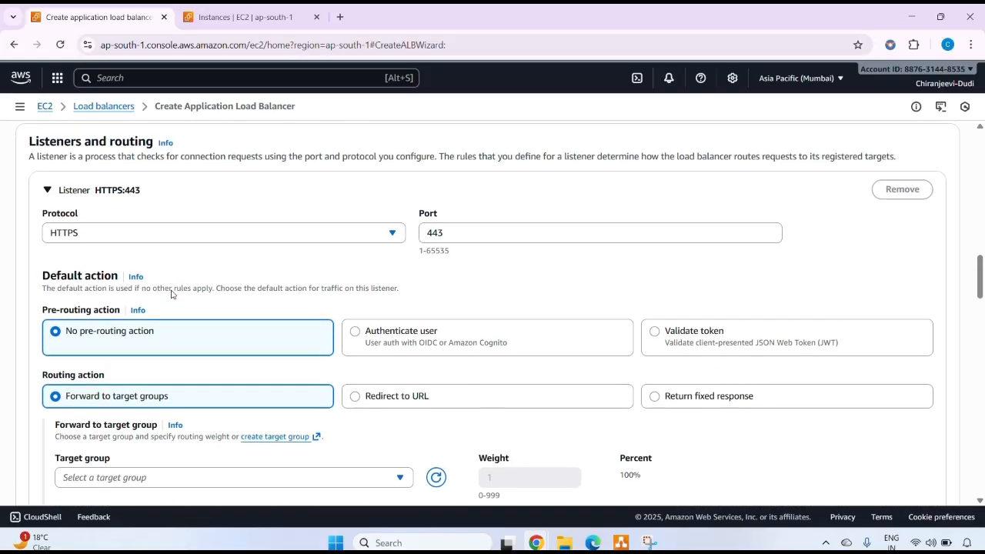
left_click(141, 246)
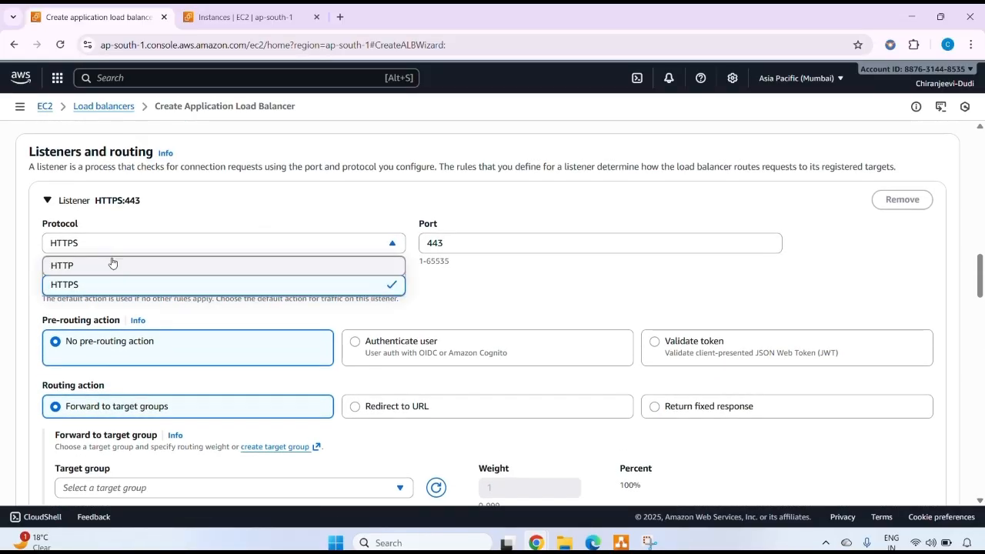
left_click(110, 266)
- Start creating an instance-type target group for the listener and name it demo_tg
scroll(123, 262, "down", 1)
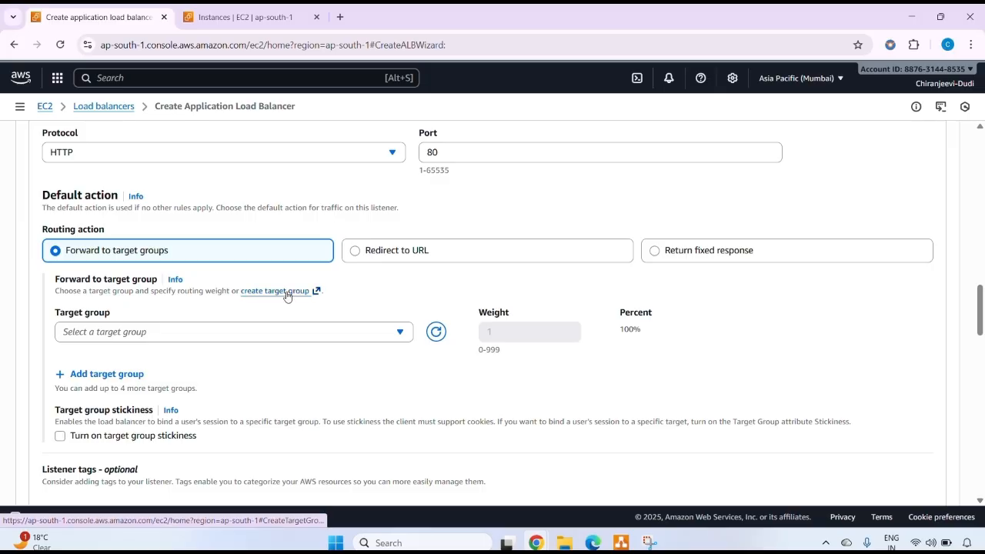
left_click(286, 294)
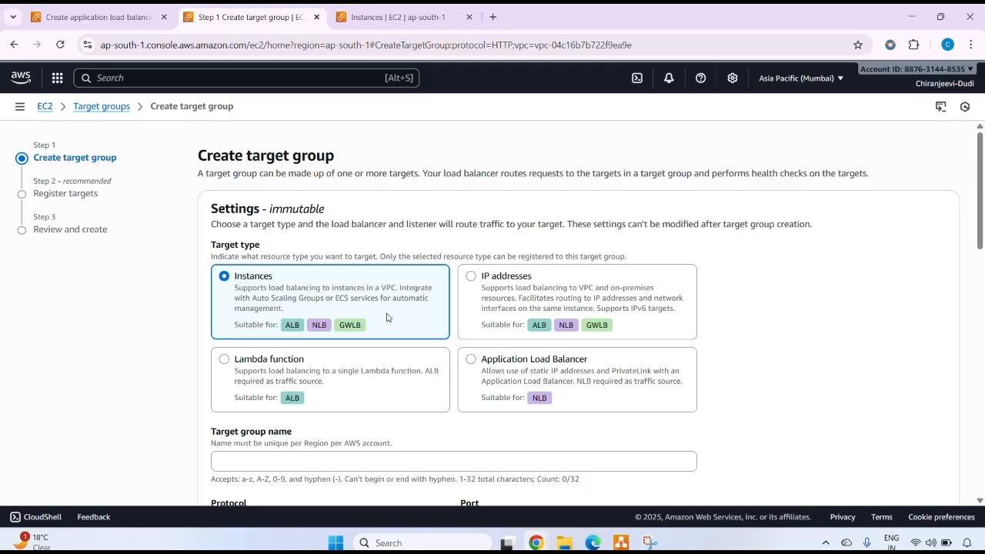
scroll(387, 317, "down", 2)
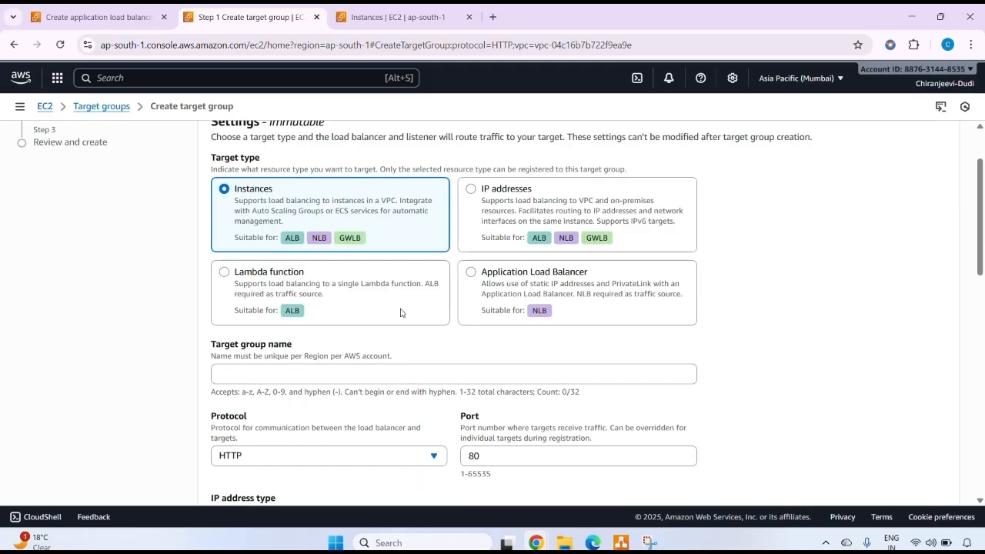
scroll(402, 312, "up", 2)
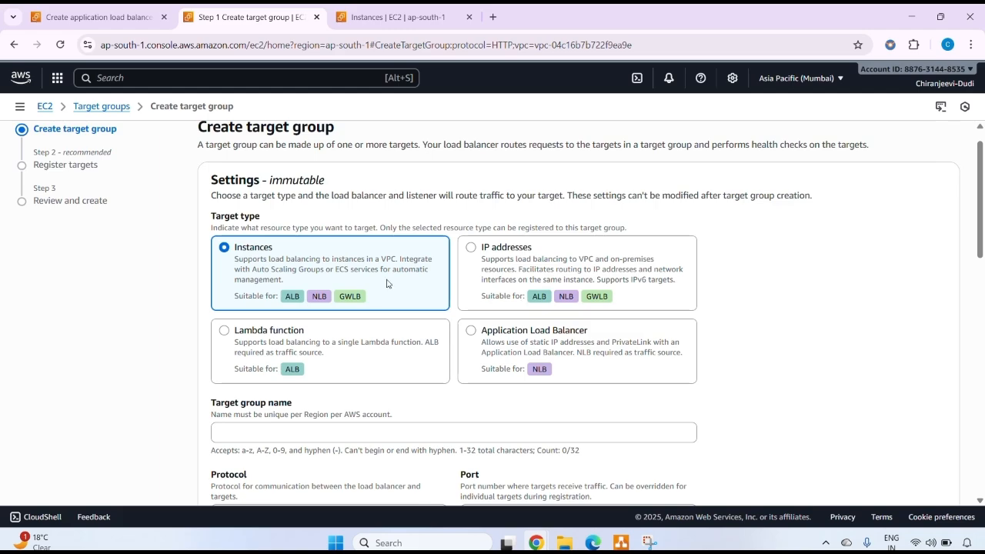
scroll(314, 325, "down", 2)
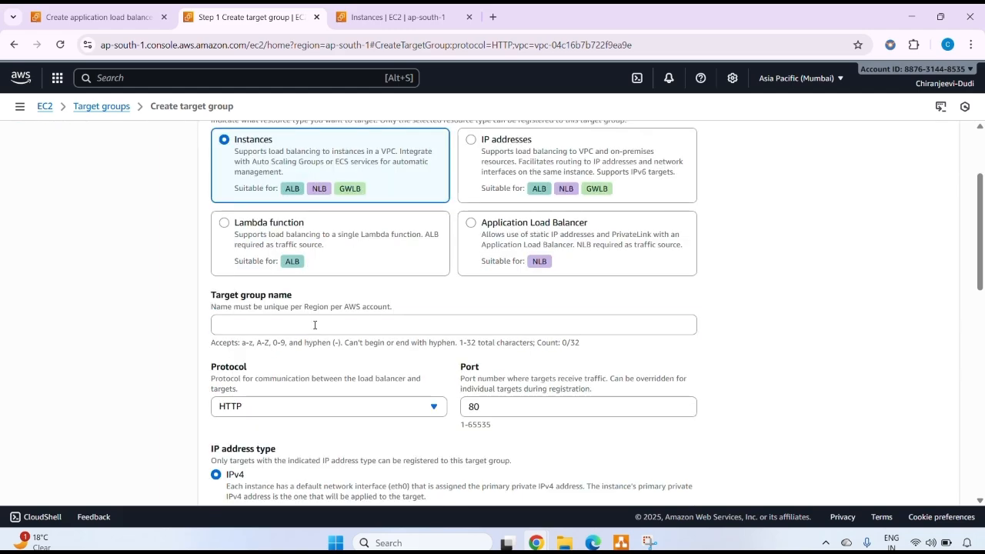
left_click(315, 325)
type("demo_tg")
- Examine the target group's protocol, VPC, protocol version and health check settings, including the advanced thresholds, timeout, interval and success codes
scroll(370, 297, "down", 2)
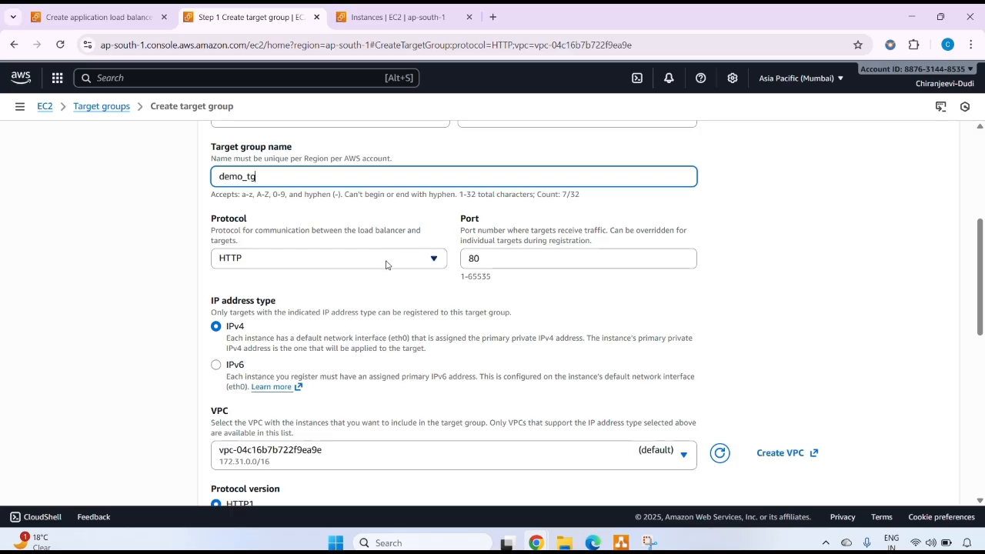
scroll(370, 298, "down", 2)
scroll(369, 299, "up", 2)
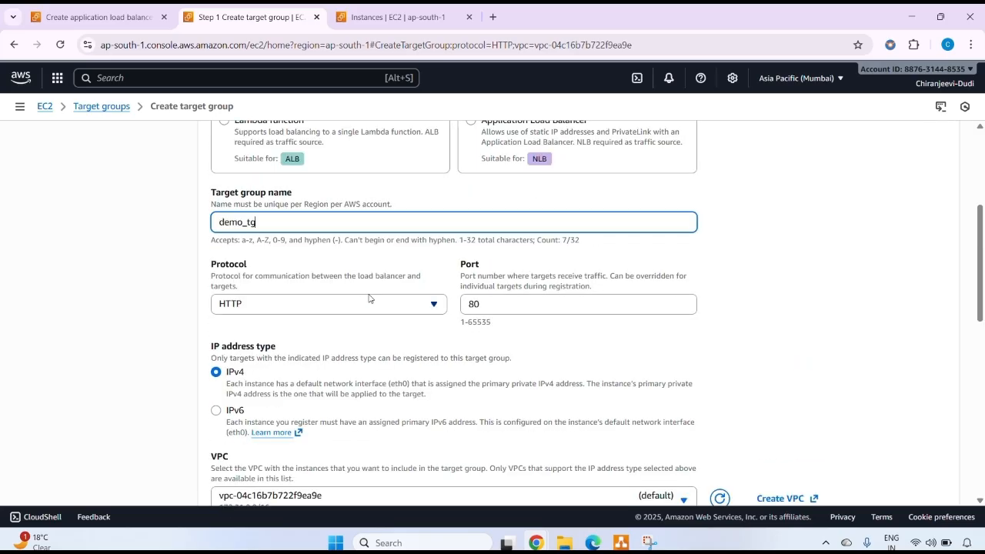
scroll(369, 298, "down", 4)
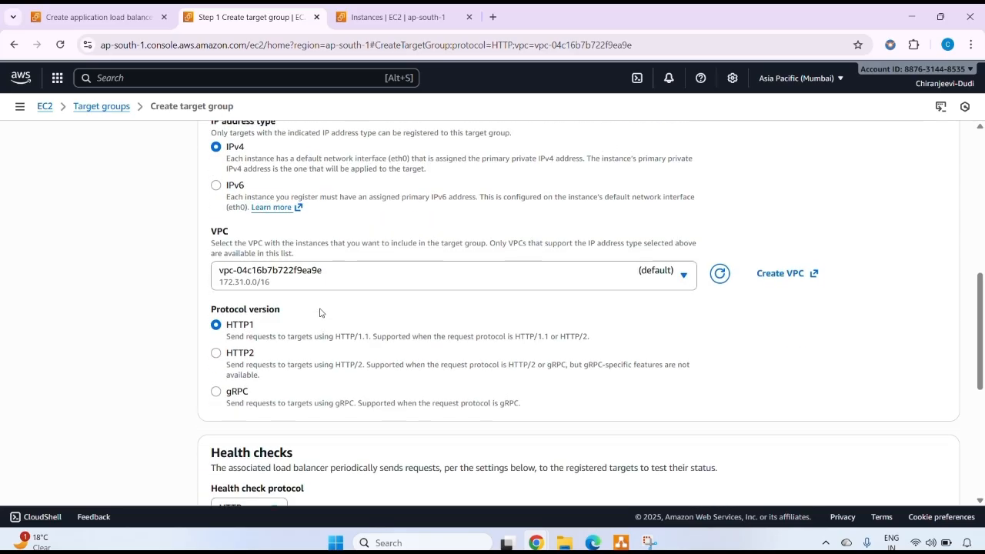
scroll(320, 312, "down", 1)
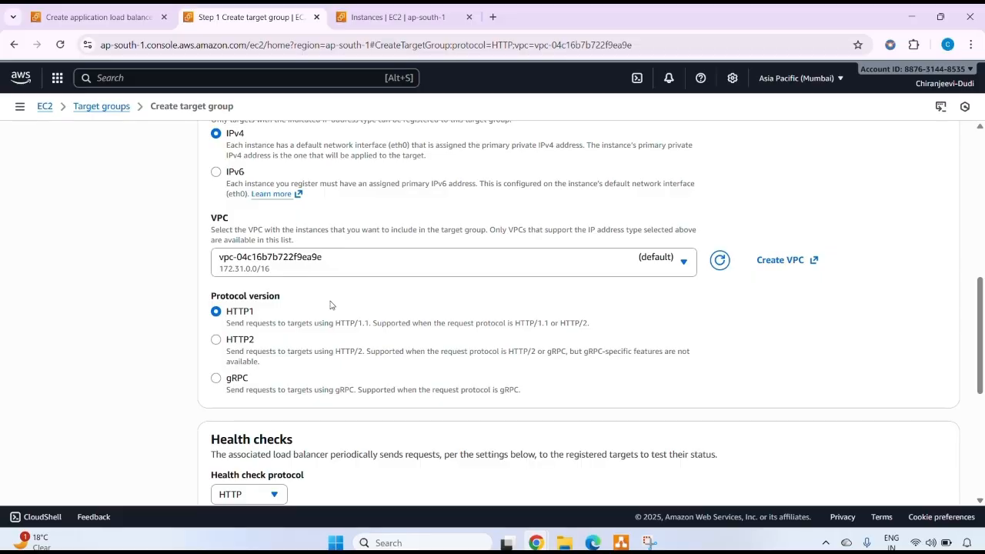
scroll(372, 267, "down", 3)
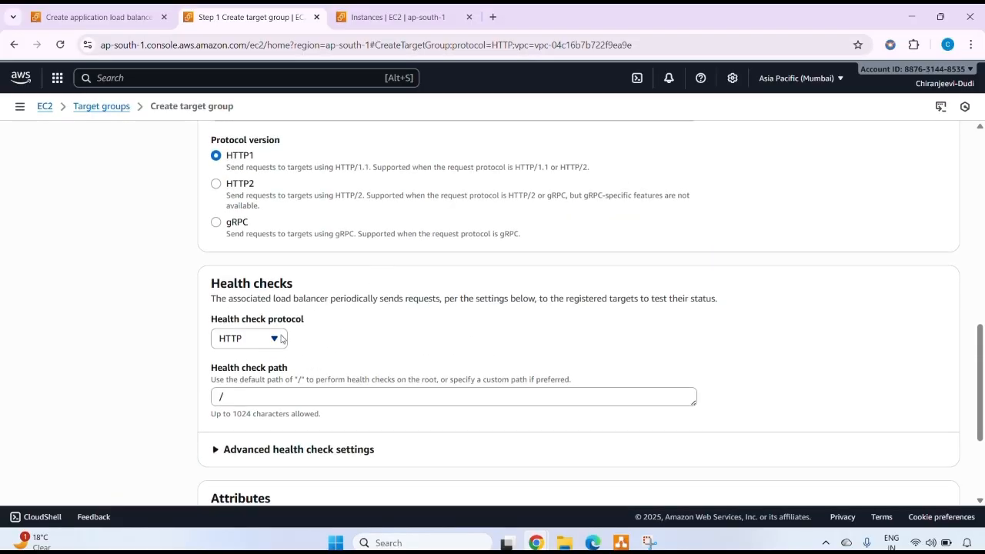
scroll(282, 339, "down", 2)
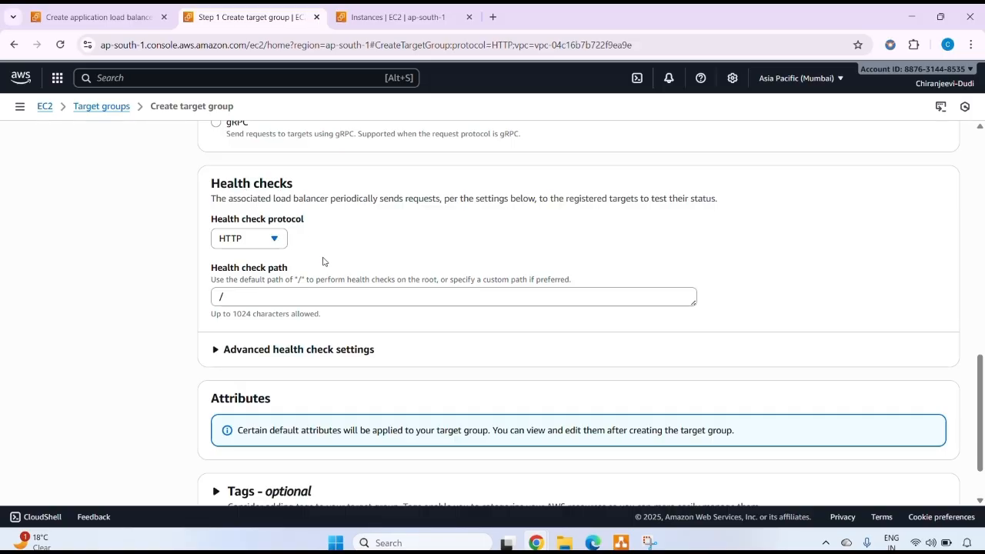
left_click(306, 296)
left_click(175, 349)
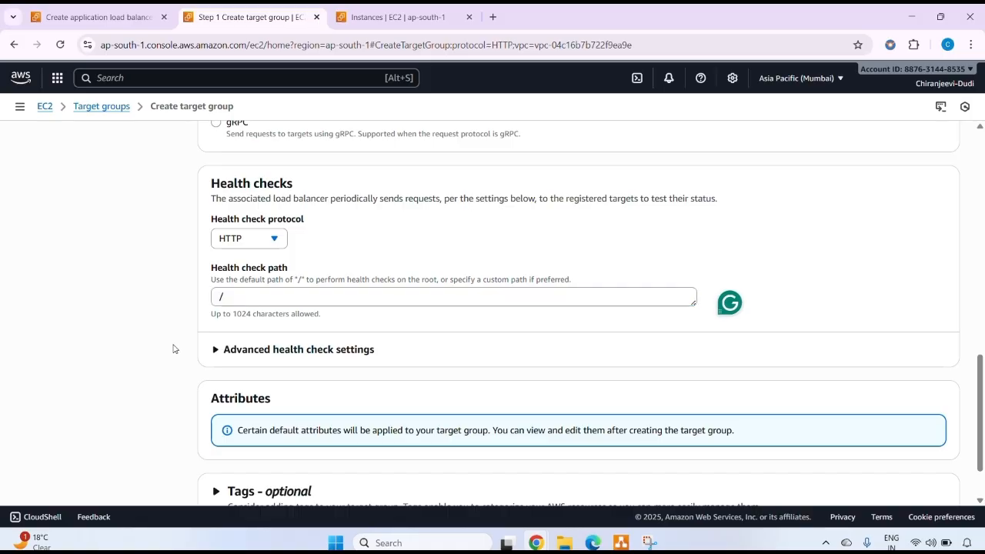
left_click(216, 356)
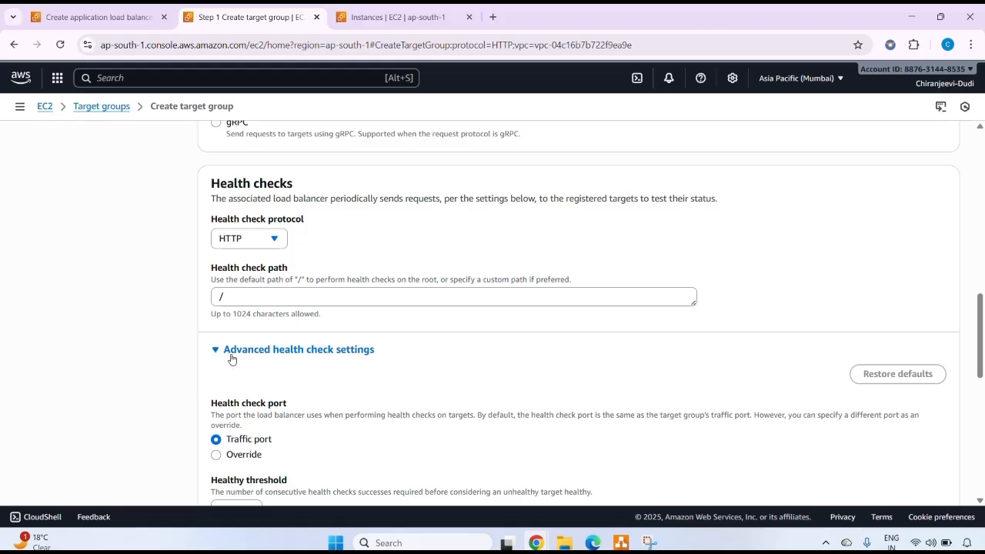
scroll(231, 359, "down", 4)
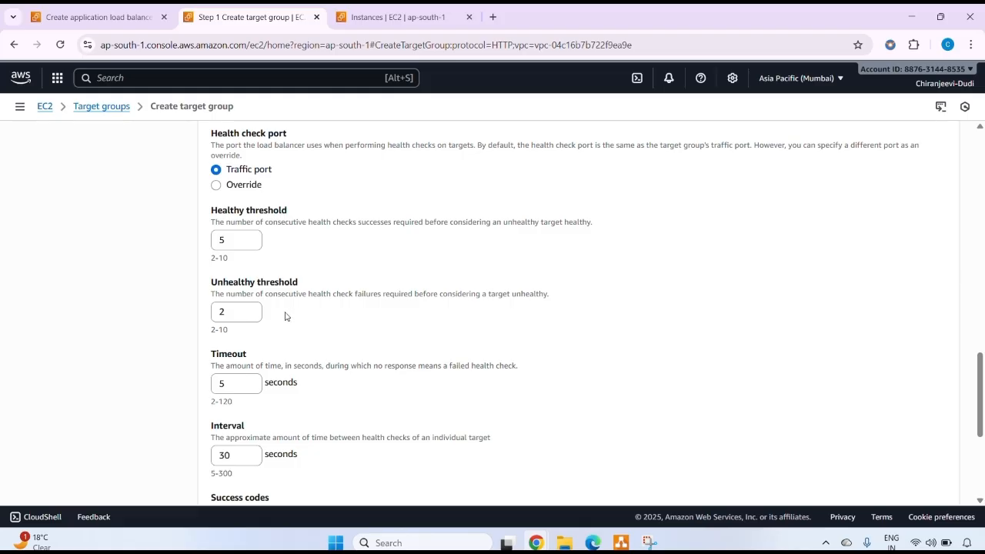
scroll(351, 286, "down", 1)
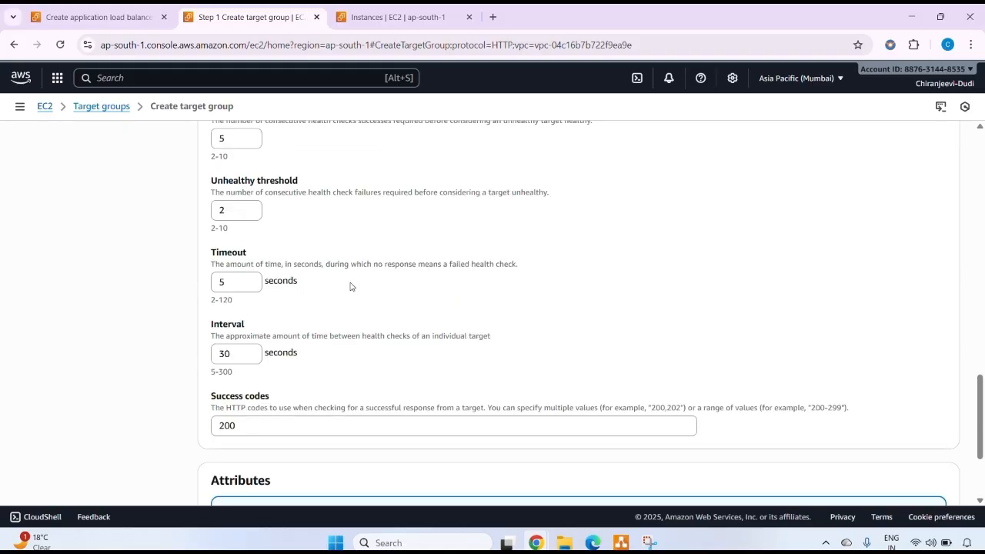
scroll(350, 286, "down", 1)
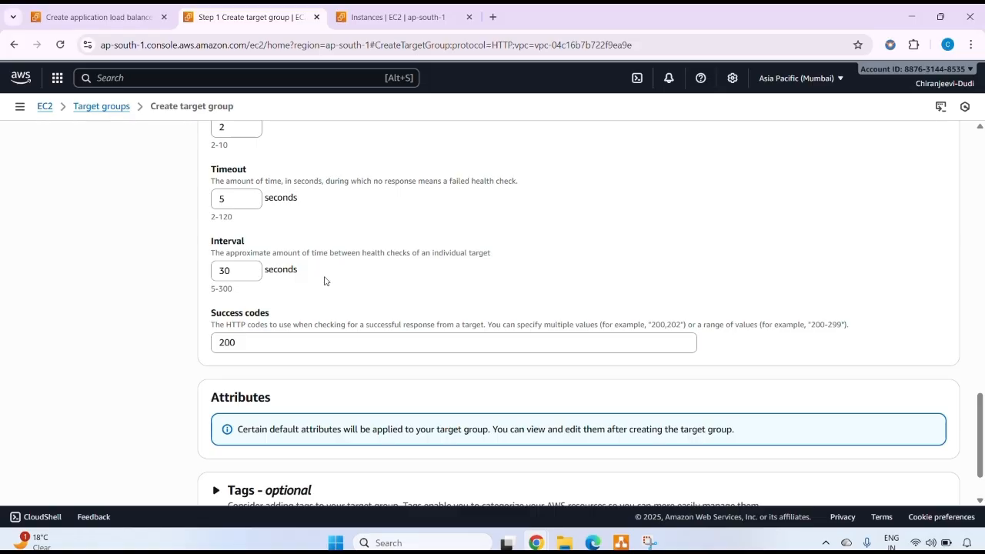
scroll(324, 281, "down", 1)
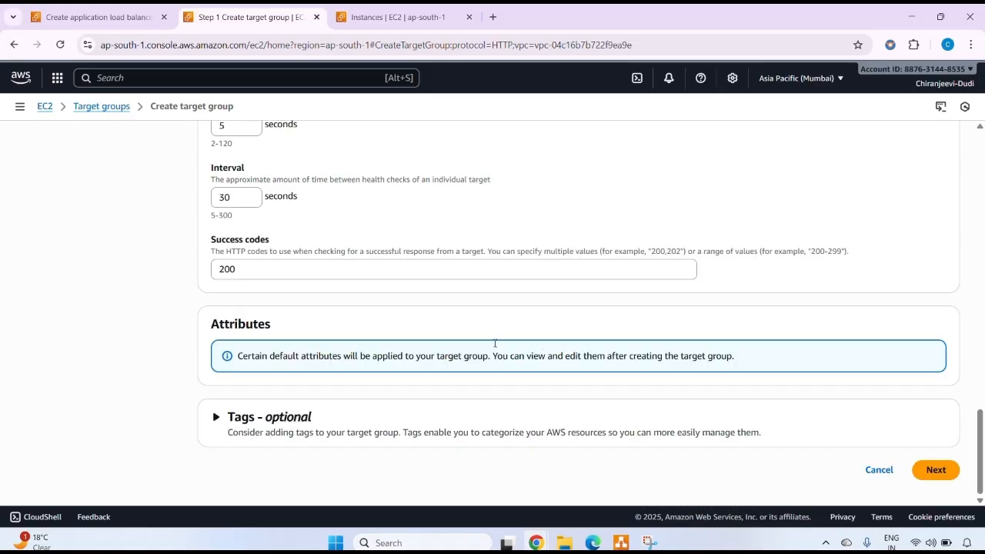
- Correct the target group name to demo-tg and include Demo_VM_1 and Demo_VM_2 as pending targets on port 80
left_click(937, 471)
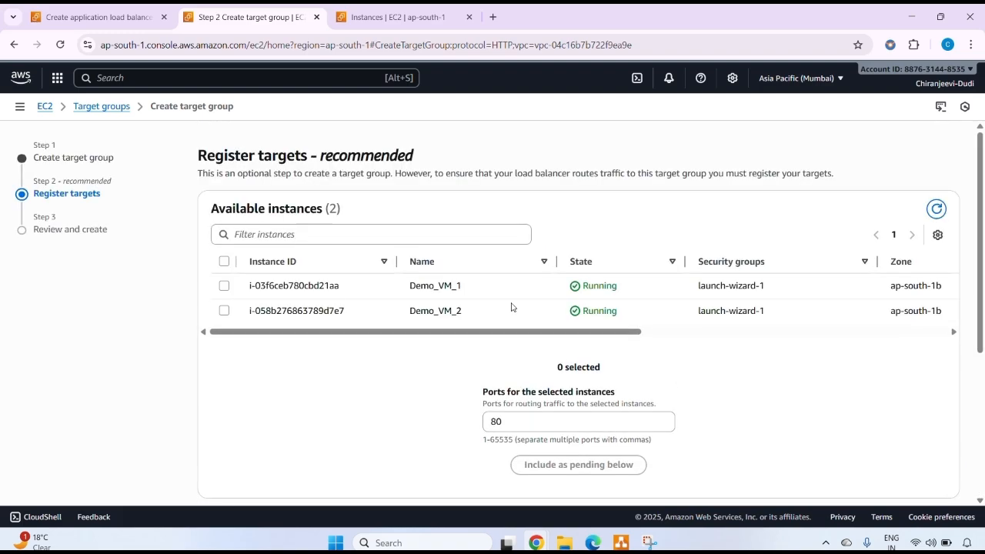
left_click(224, 262)
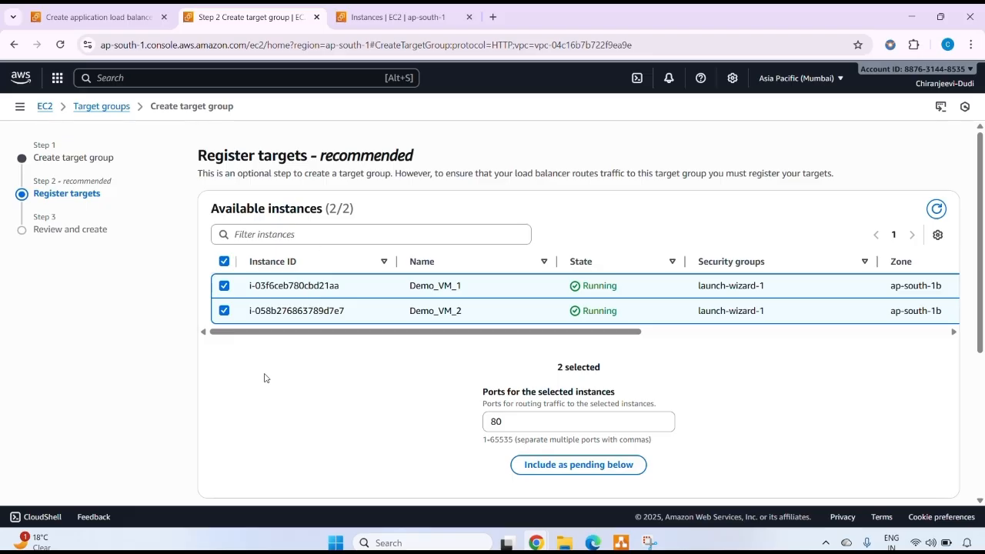
left_click(575, 473)
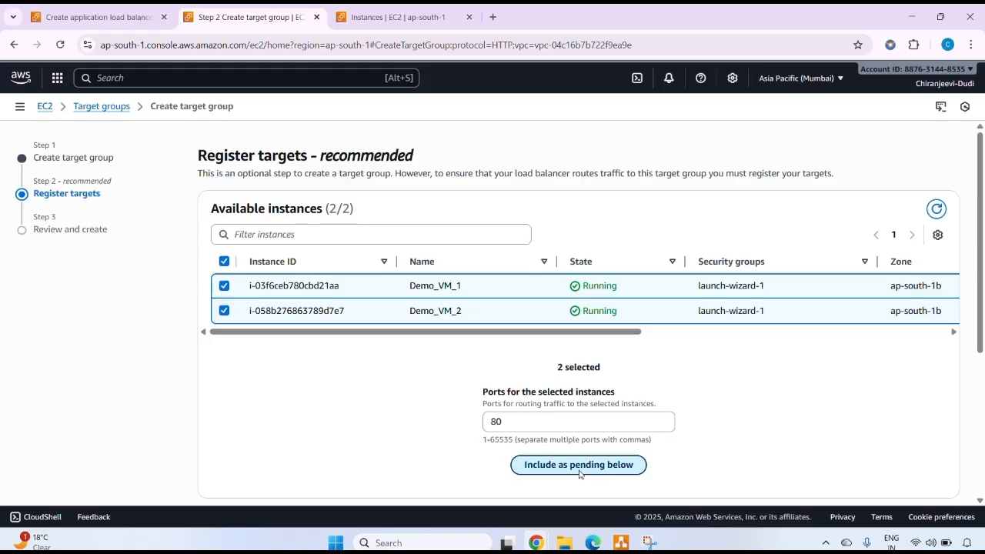
scroll(597, 469, "down", 4)
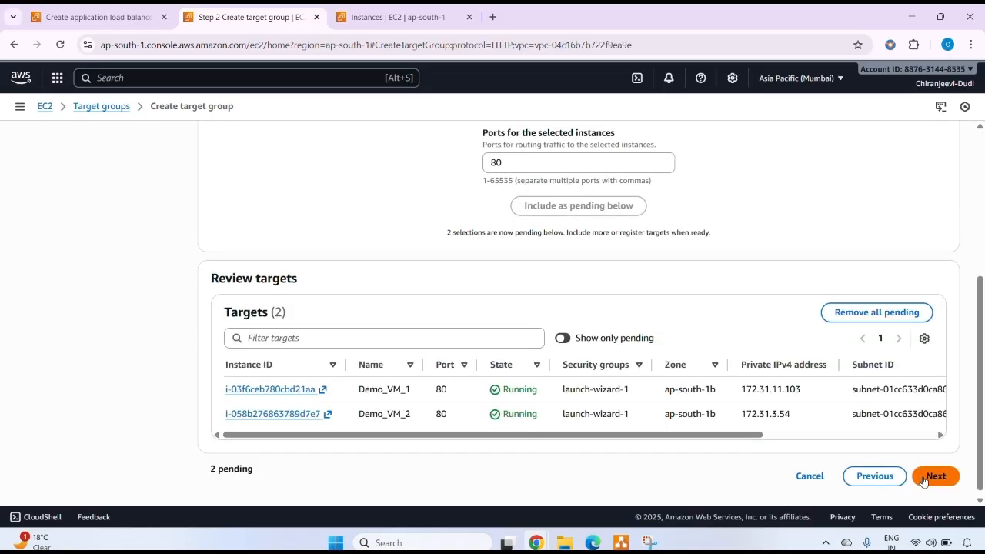
scroll(679, 439, "down", 1)
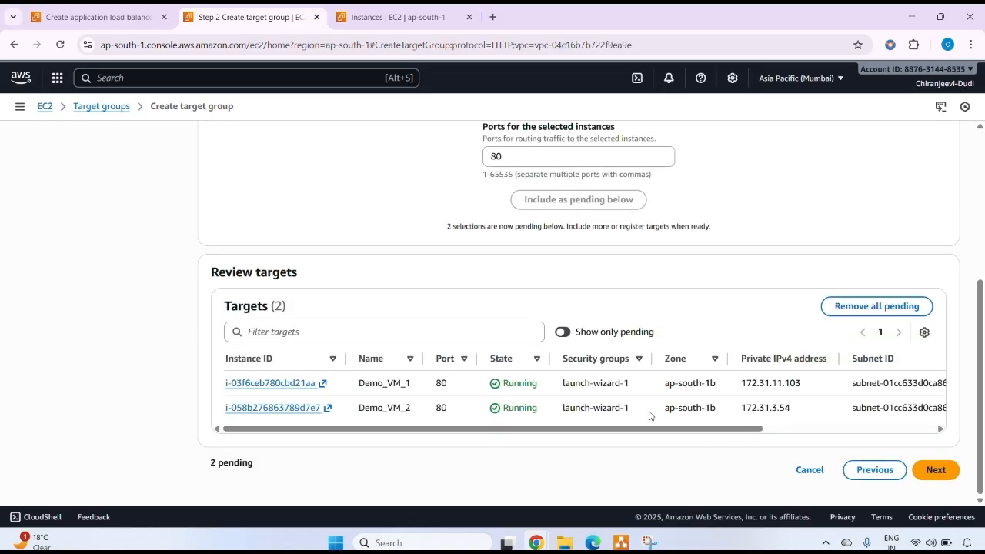
- Review the target group configuration and create the target group
left_click(936, 471)
scroll(653, 392, "down", 2)
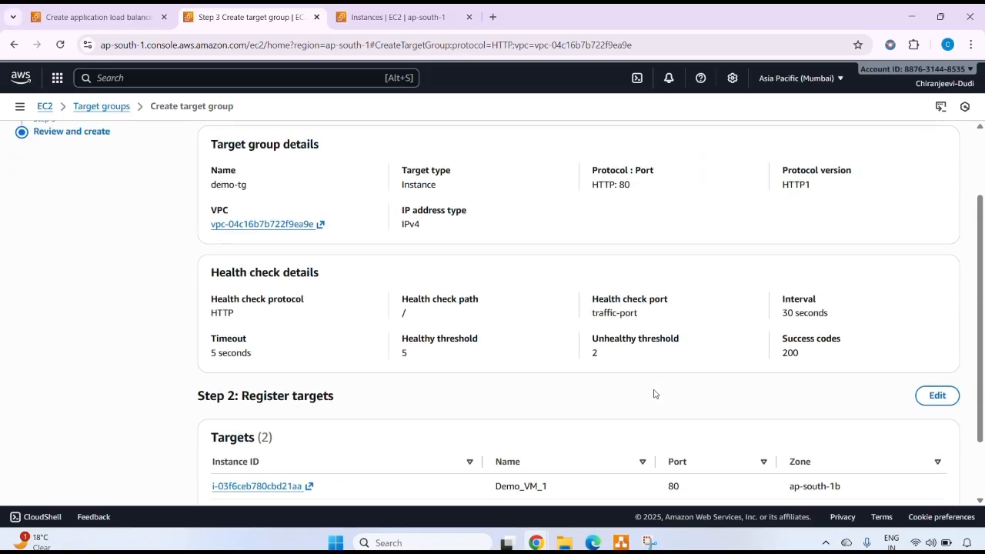
left_click(904, 471)
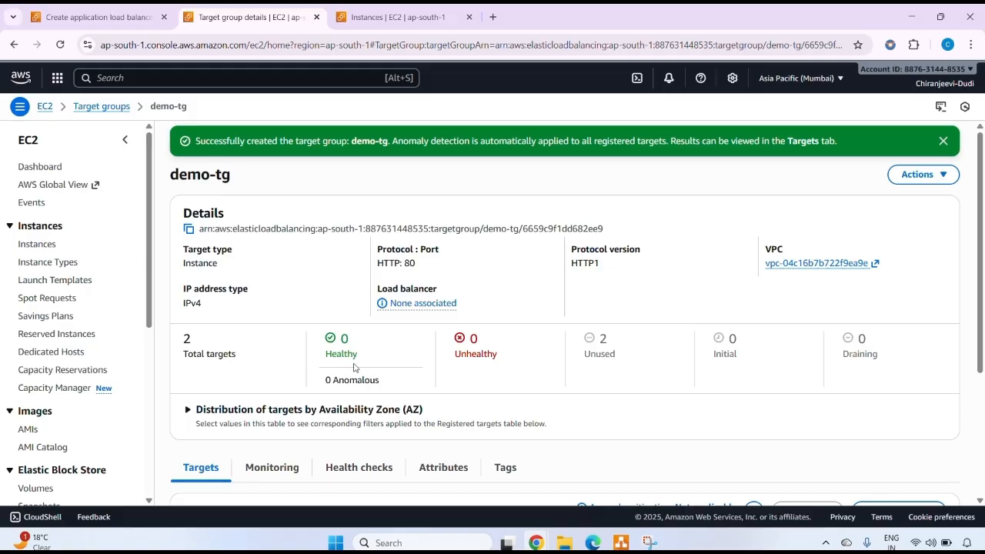
- Refresh the target group choices in the load balancer setup and forward the HTTP:80 listener to demo-tg
left_click(133, 19)
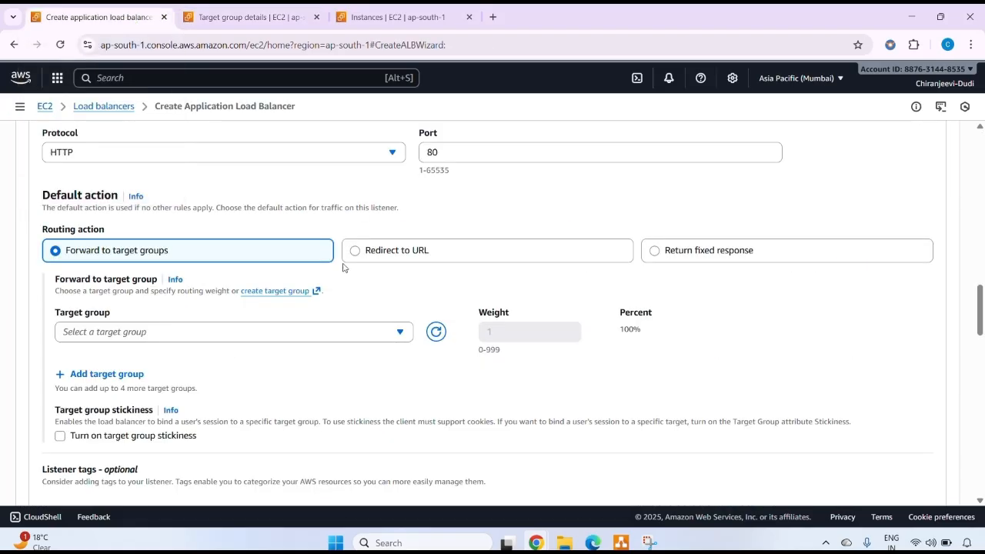
left_click(436, 332)
left_click(379, 333)
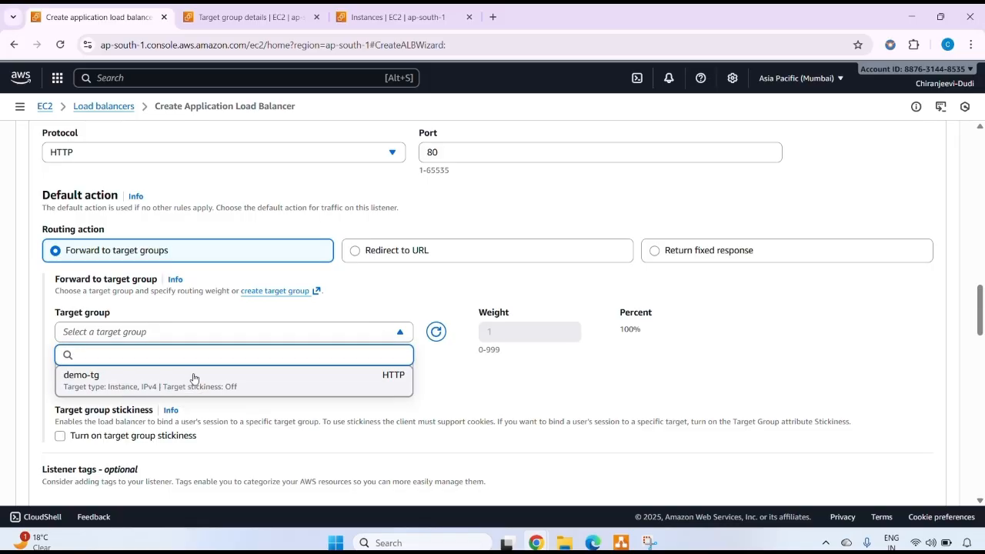
left_click(194, 379)
scroll(222, 311, "up", 1)
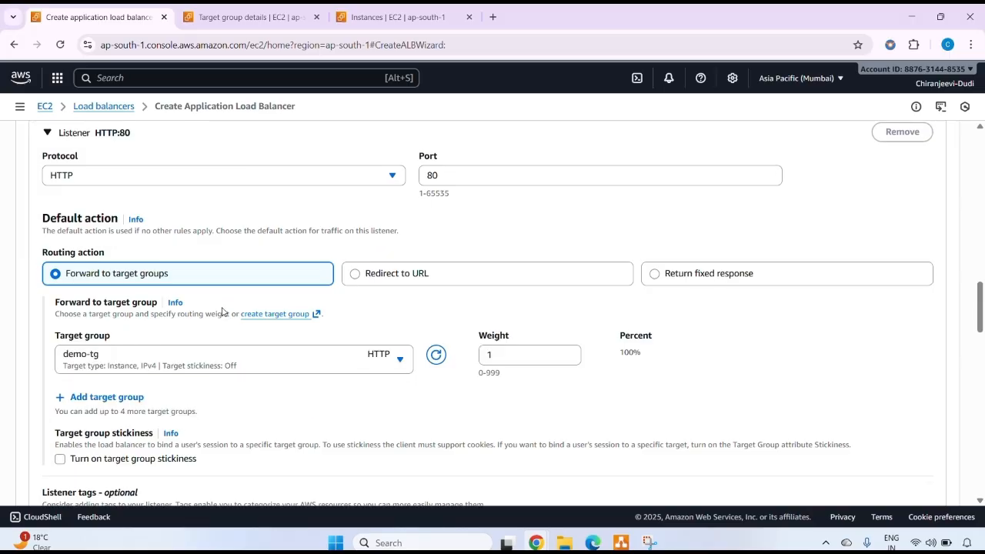
- Check the remaining load balancer settings and summary, and create the load balancer
scroll(222, 312, "down", 3)
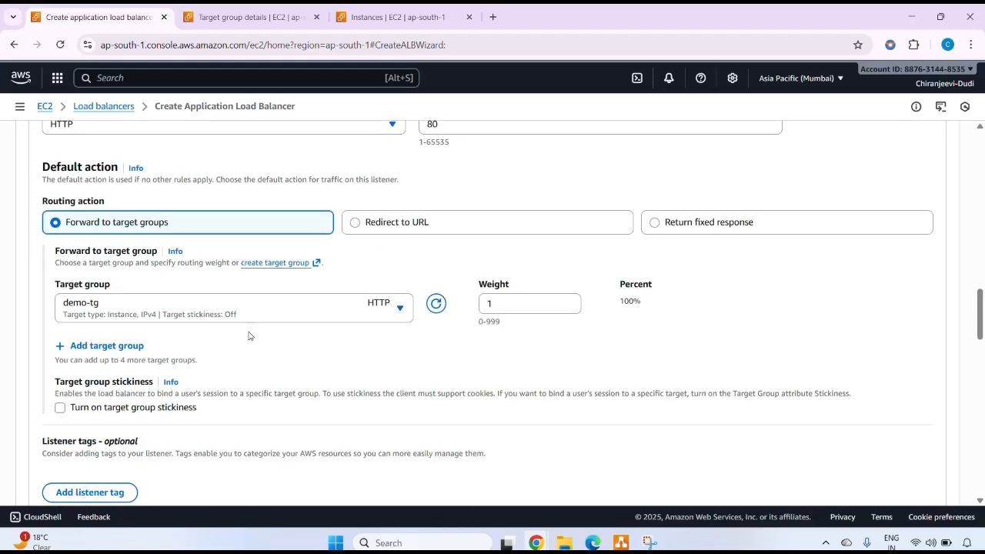
scroll(249, 336, "down", 20)
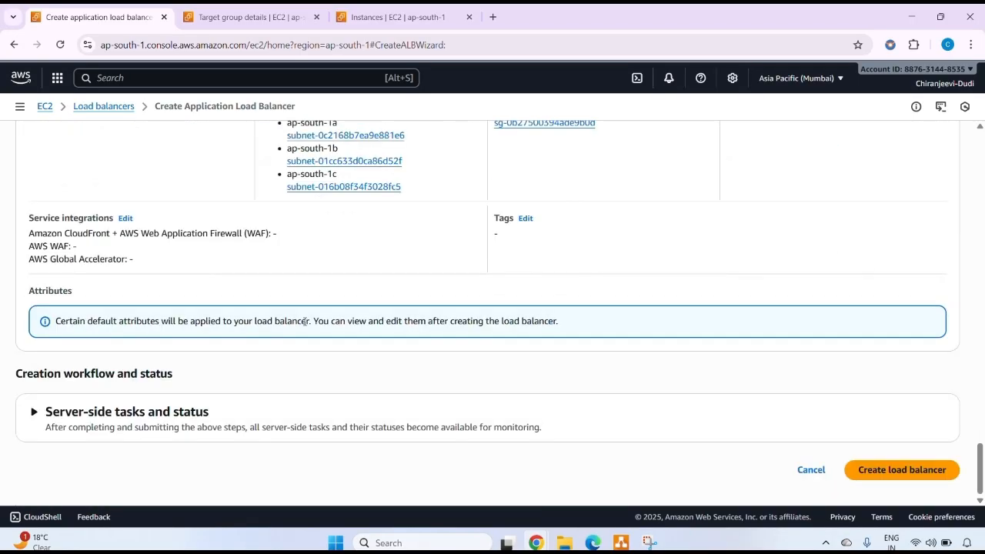
left_click(904, 472)
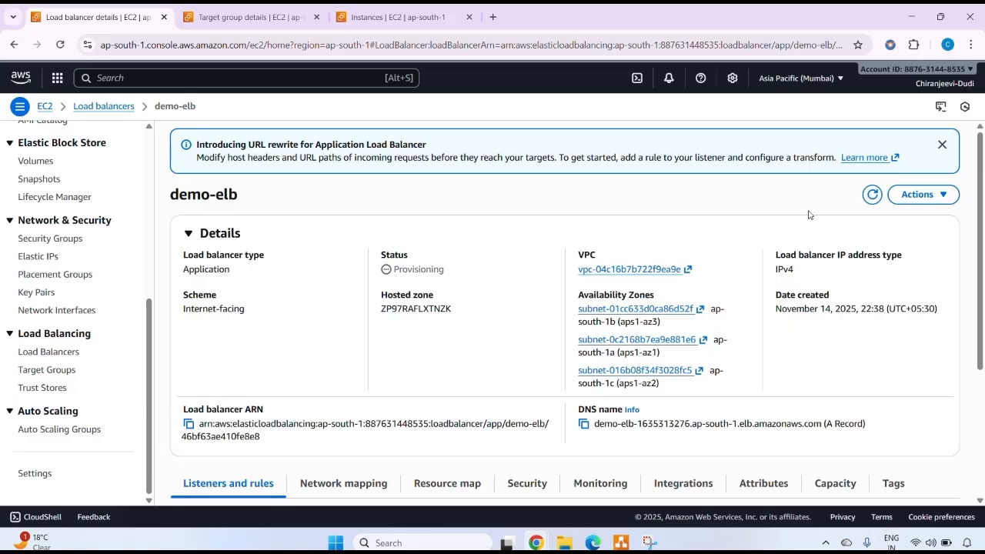
- Refresh demo-elb, copy its DNS name and open it in an incognito window, continuing to the site without HTTPS
left_click(873, 194)
left_click(584, 425)
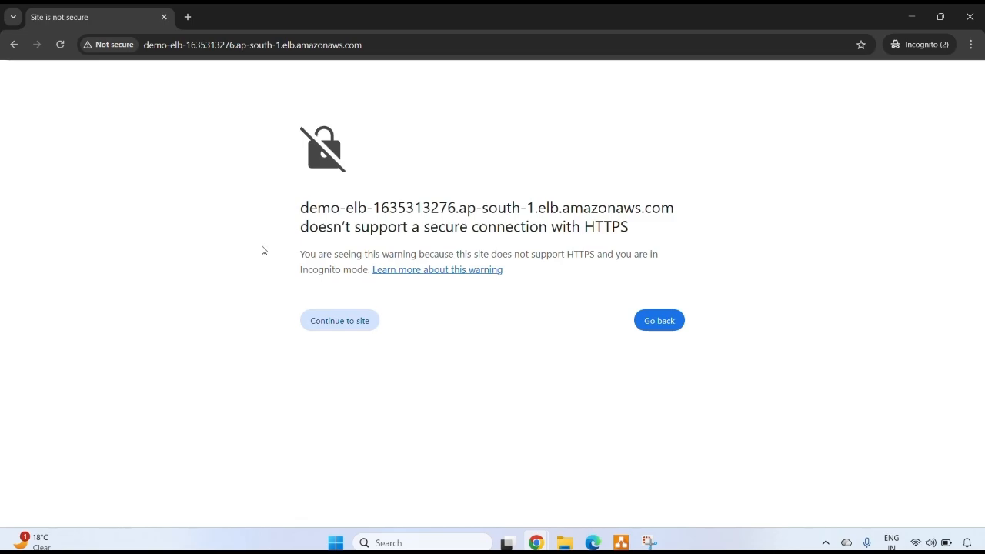
left_click(336, 321)
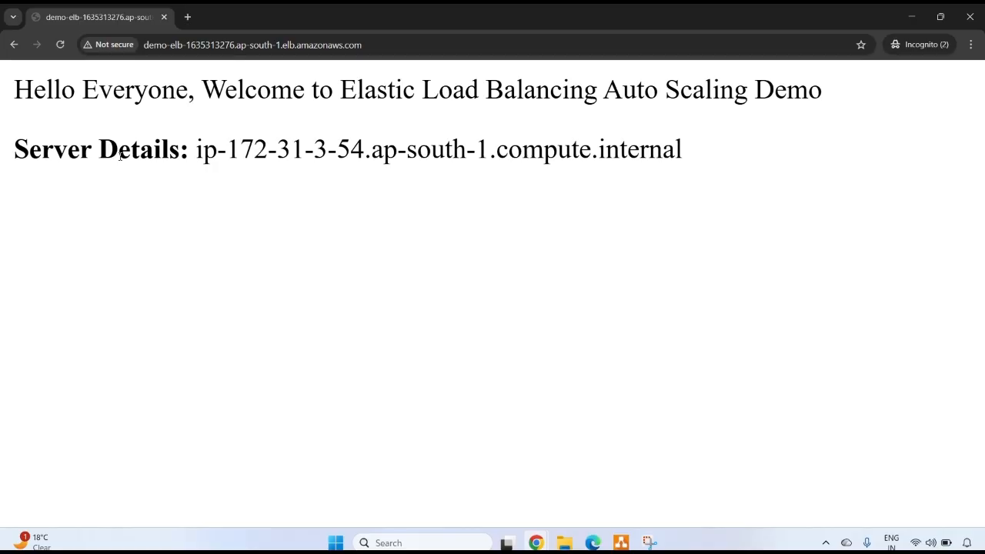
scroll(120, 155, "down", 1)
scroll(120, 156, "down", 2)
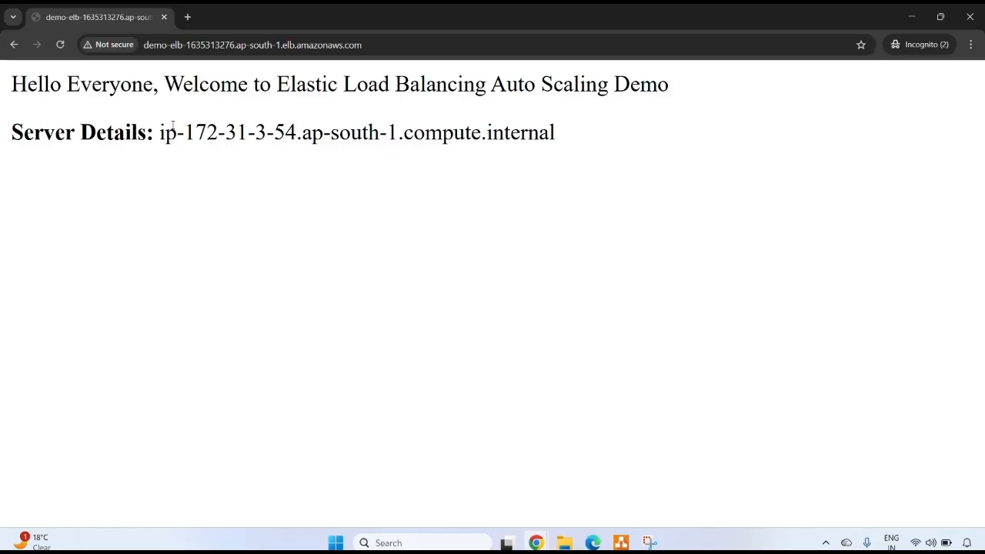
- Reload the load balancer page repeatedly and compare the private IP under Server Details to check how requests are distributed
left_click(60, 44)
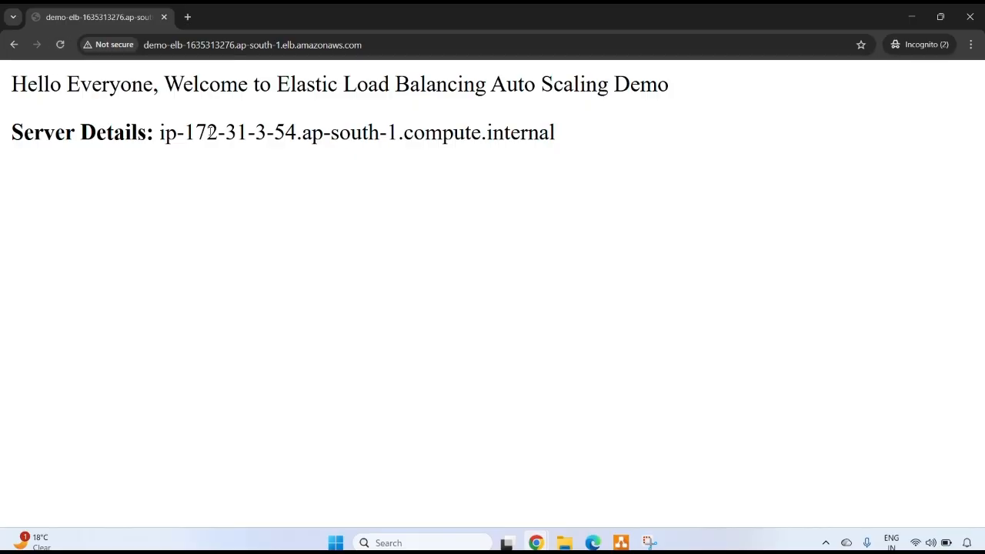
left_click_drag(185, 132, 299, 131)
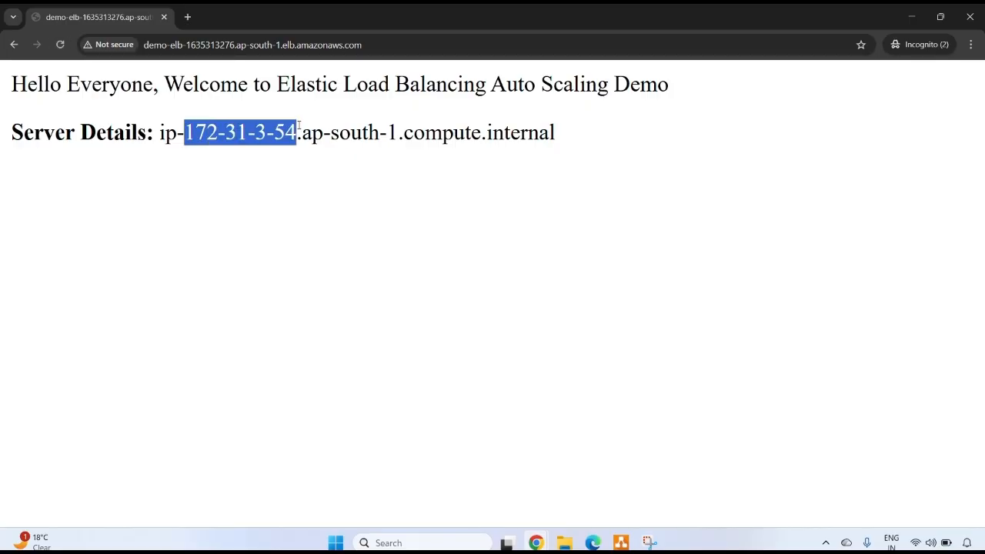
left_click(61, 46)
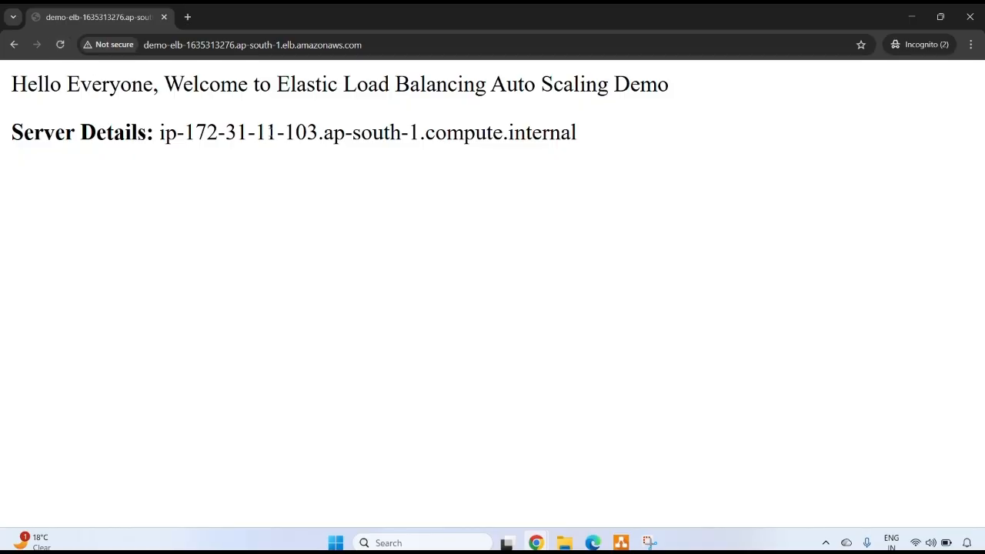
left_click(60, 44)
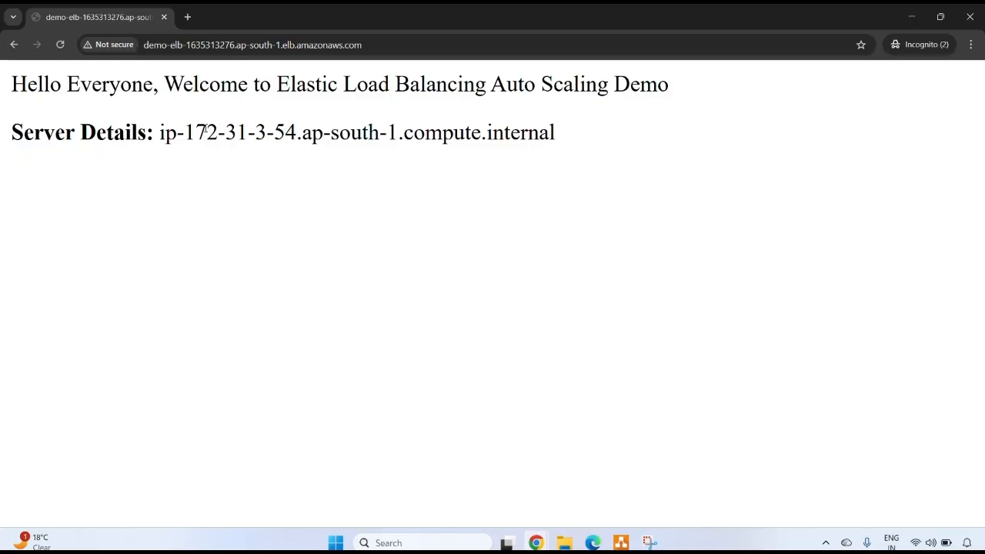
left_click(61, 45)
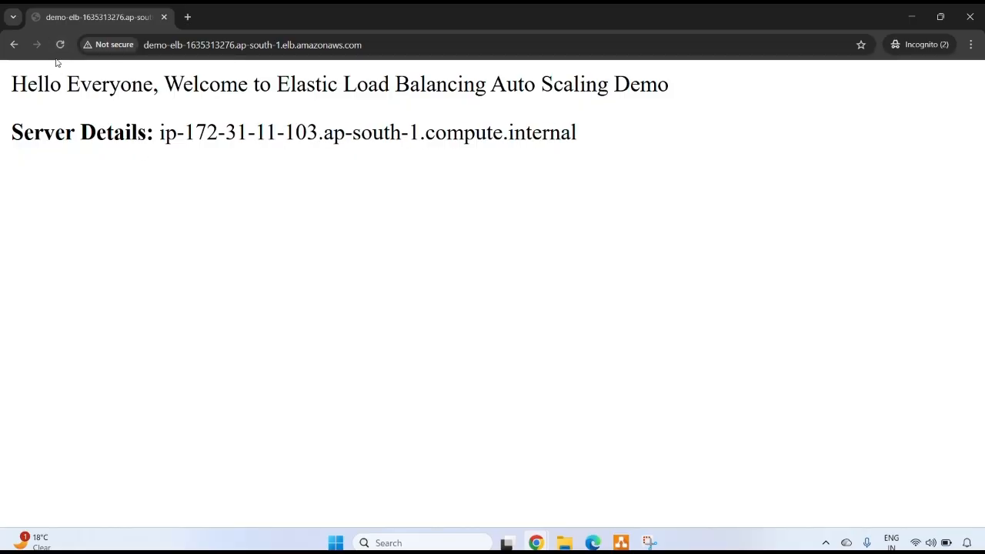
left_click(60, 45)
left_click_drag(10, 84, 695, 95)
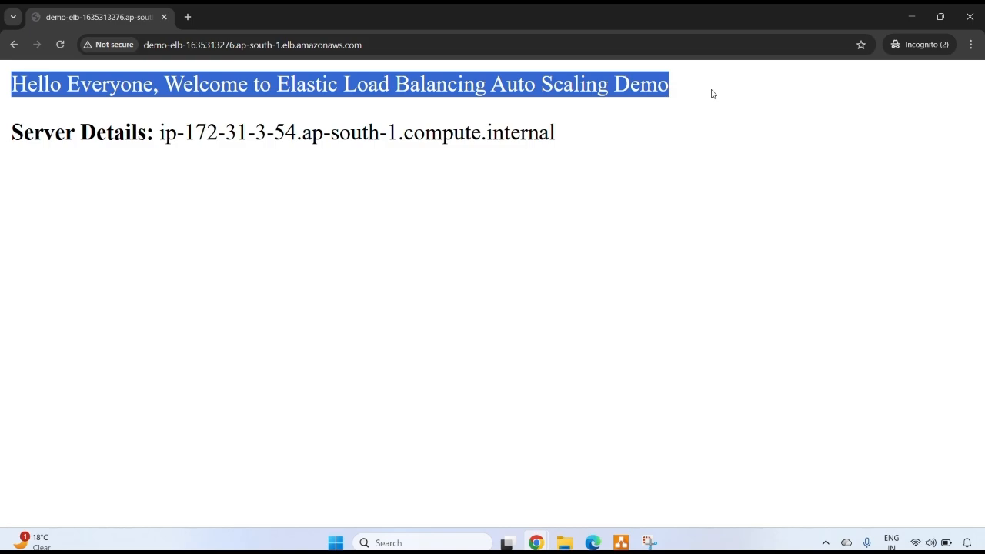
left_click(585, 202)
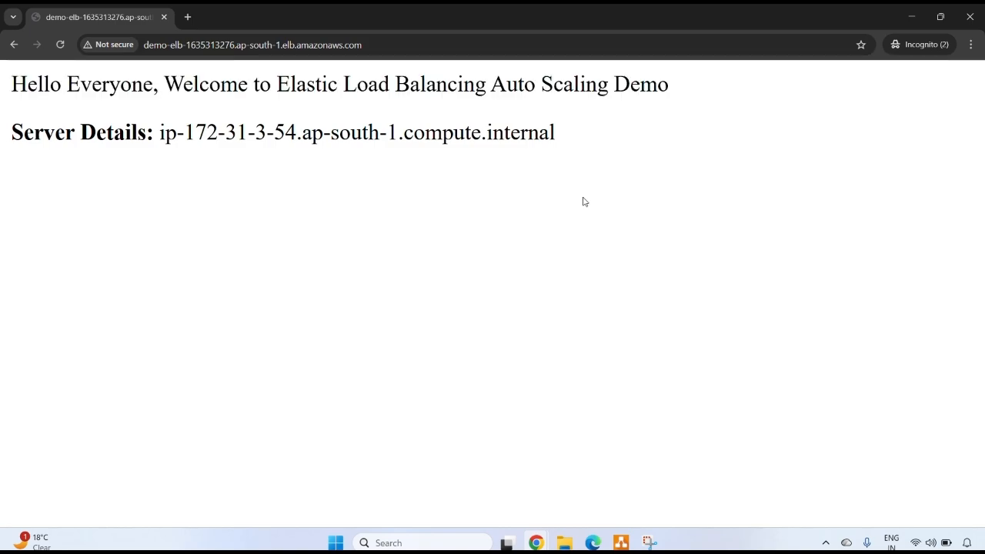
triple_click(16, 78)
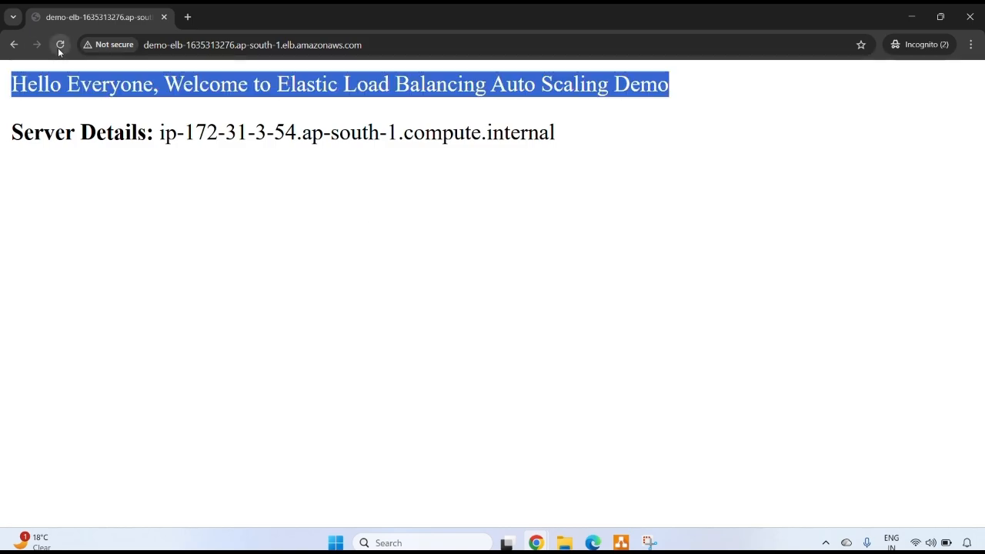
left_click(60, 45)
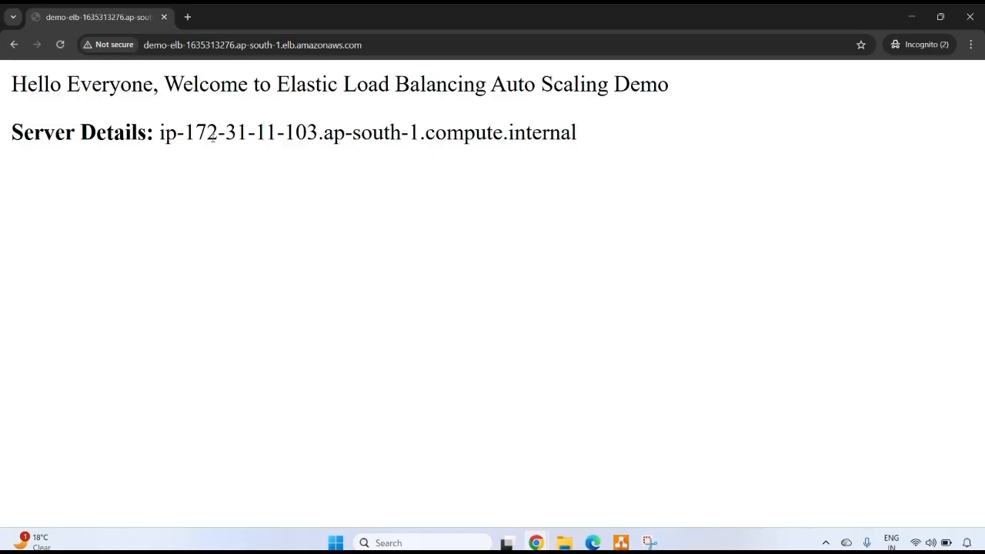
left_click(62, 44)
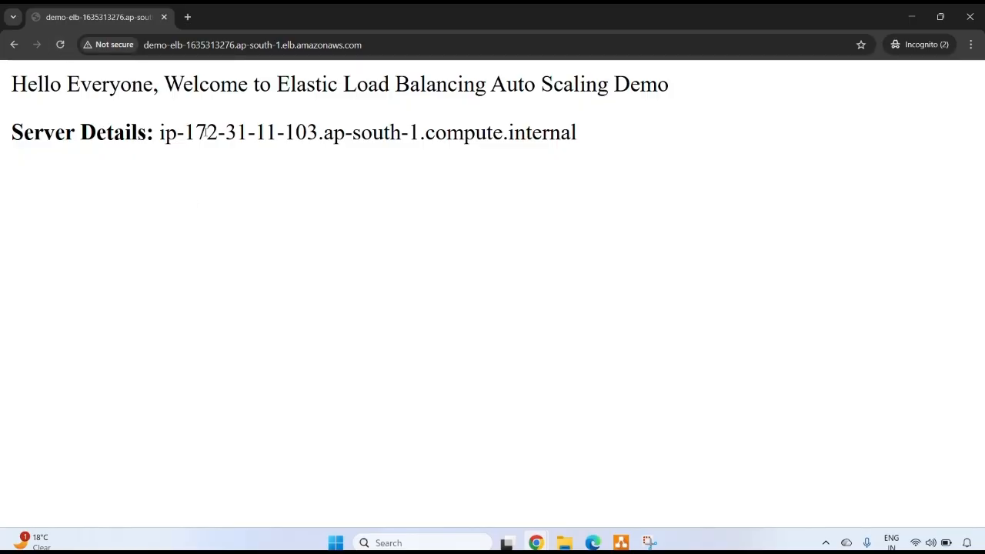
left_click_drag(185, 133, 324, 132)
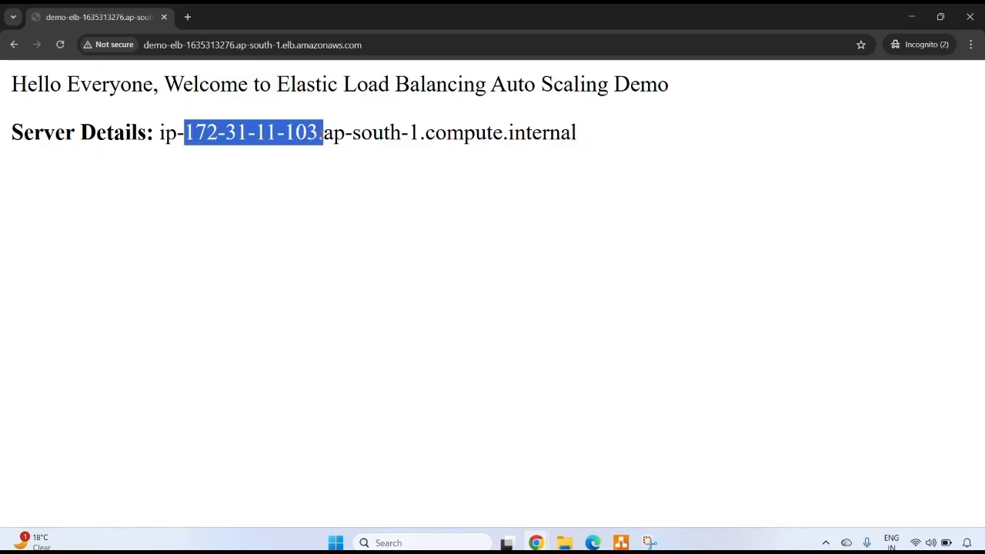
left_click(60, 45)
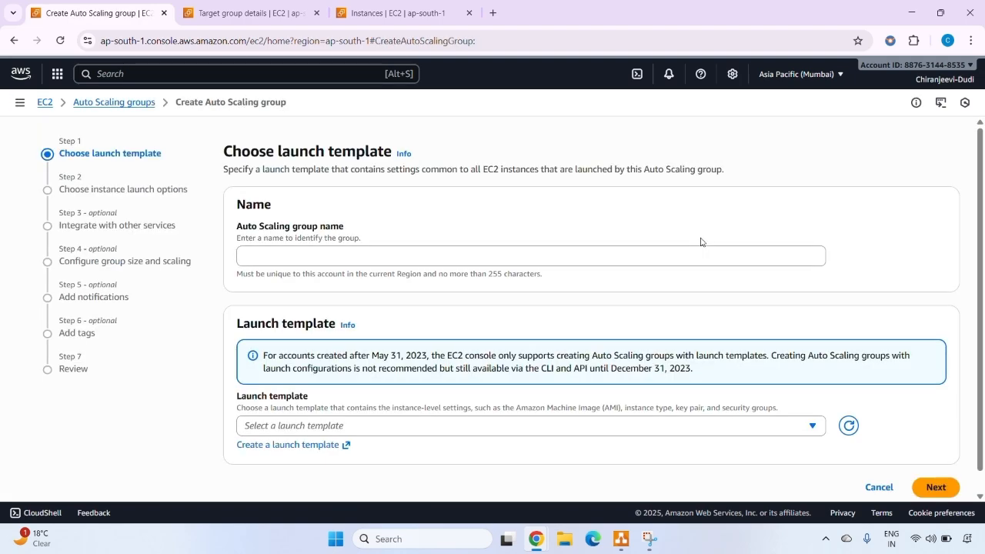
- Name the Auto Scaling group demo_asg and check which launch templates are available
left_click(355, 259)
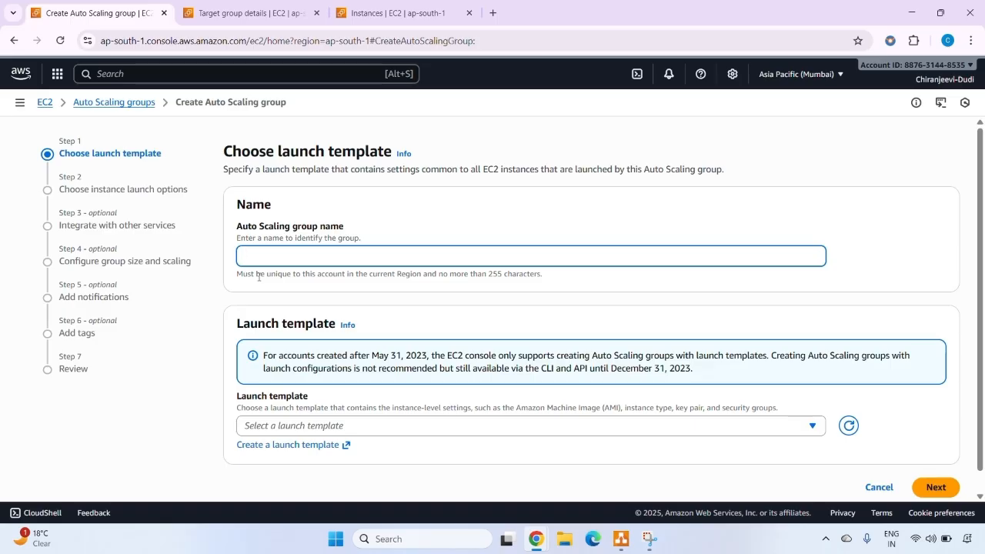
type("demo_asg")
scroll(259, 280, "down", 1)
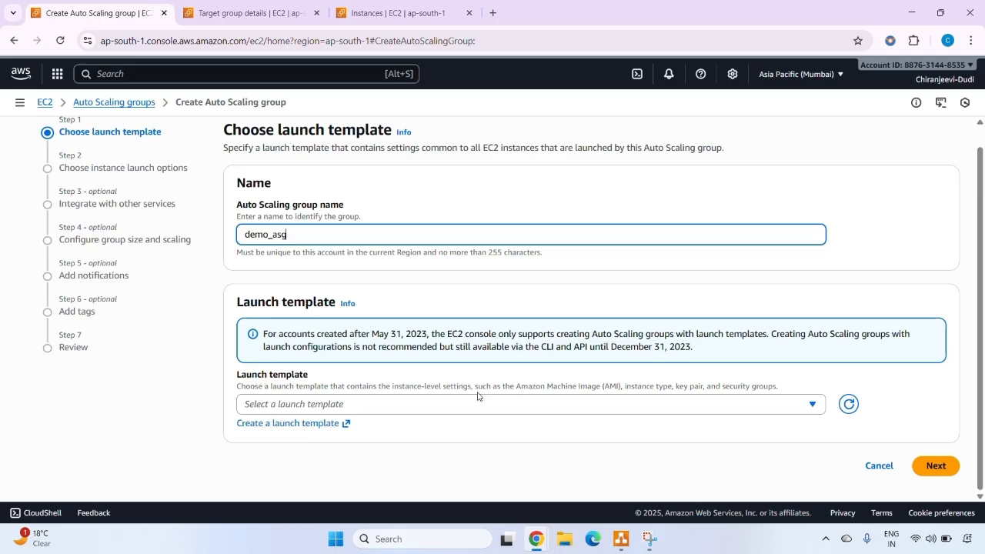
left_click(513, 408)
left_click(447, 403)
left_click(449, 401)
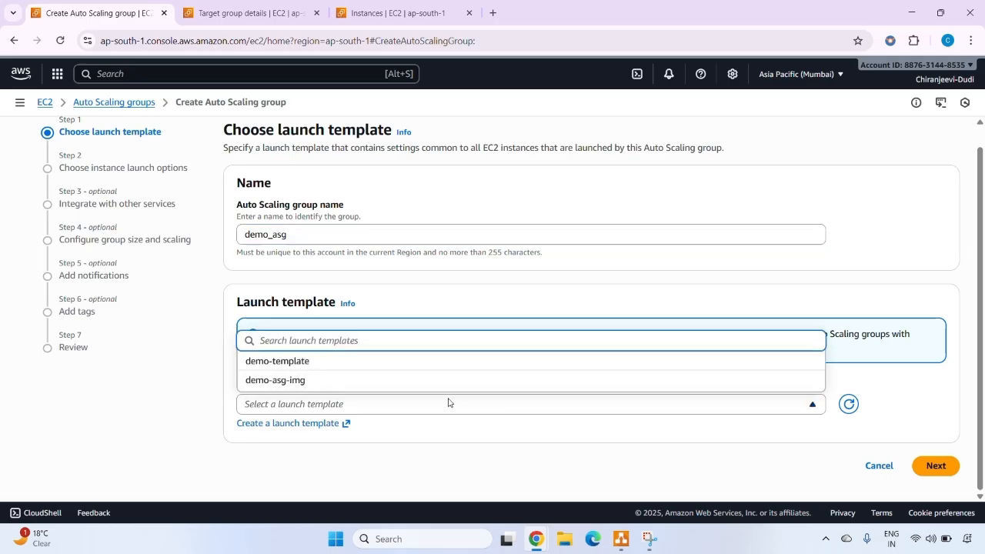
left_click(346, 383)
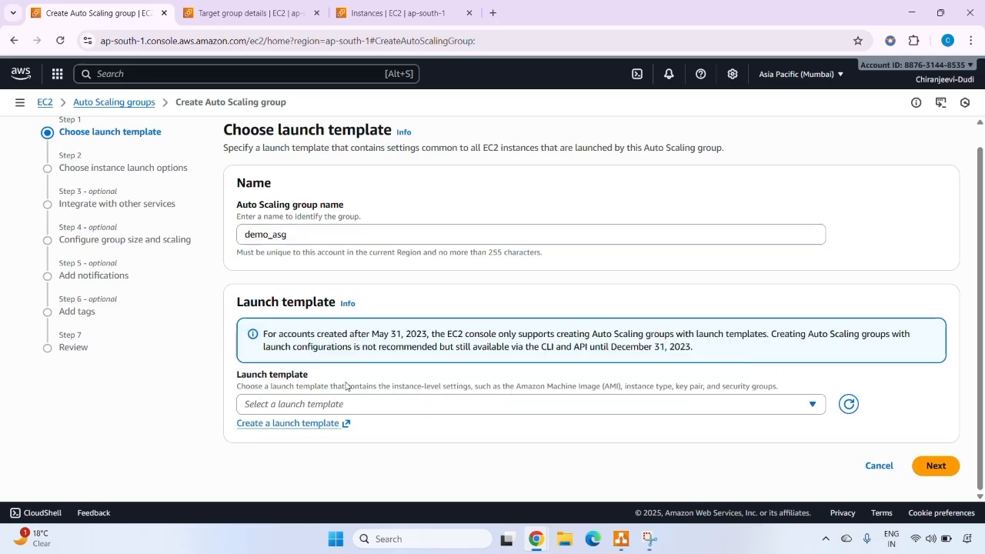
- Start a new launch template for the group, using Demo_template as its name and version description
left_click(290, 424)
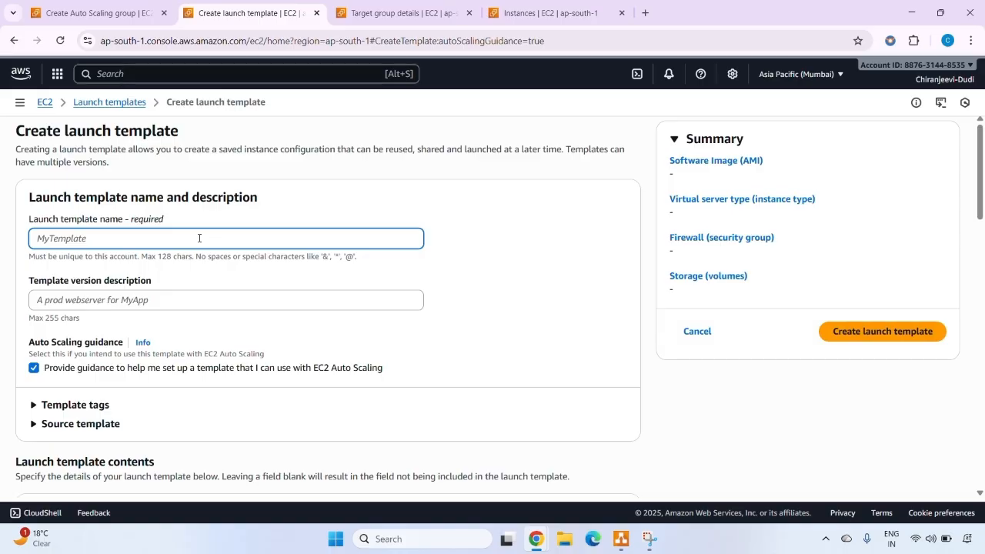
type("Demo_template")
left_click(91, 308)
key("ctrl+v")
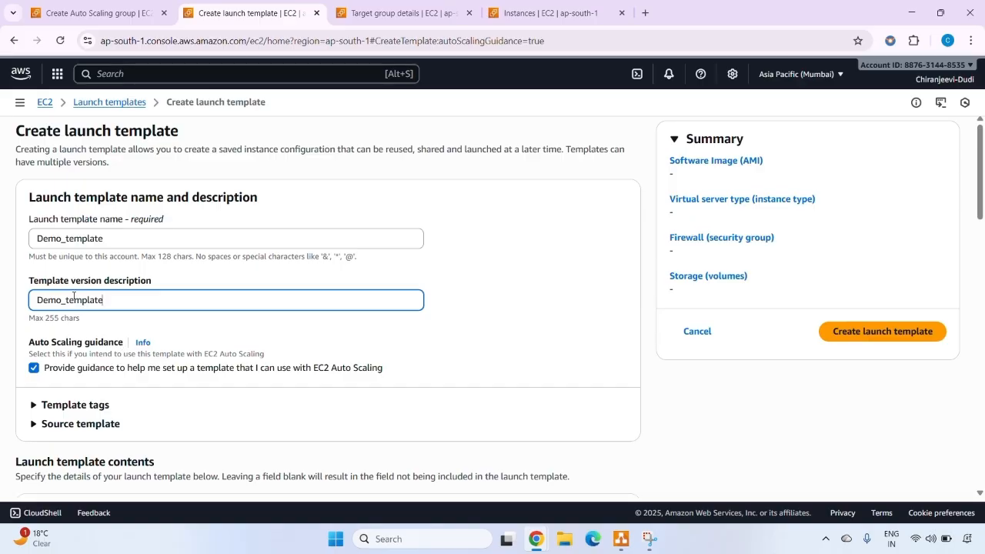
- Use the self-owned Demo_template AMI as the launch template's machine image
scroll(73, 296, "down", 3)
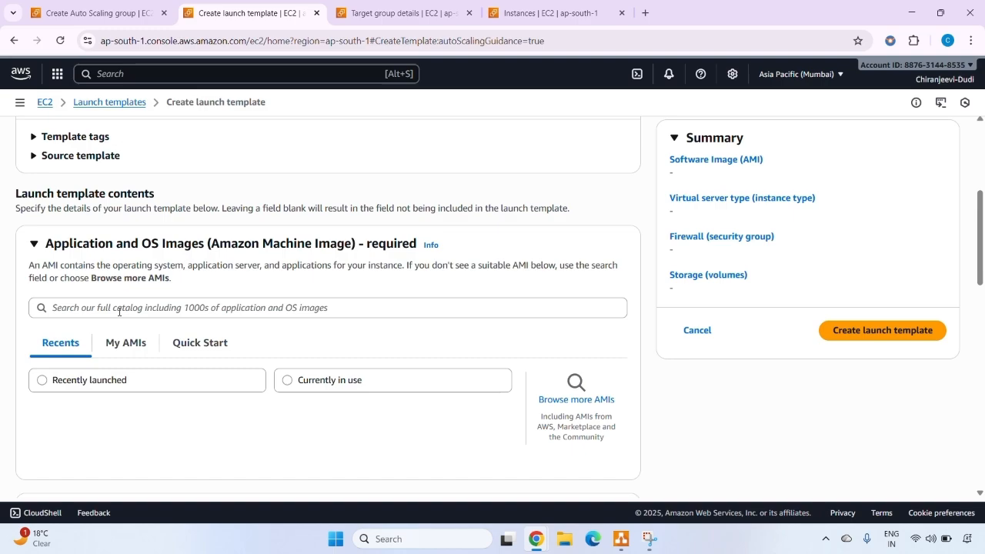
scroll(74, 267, "down", 1)
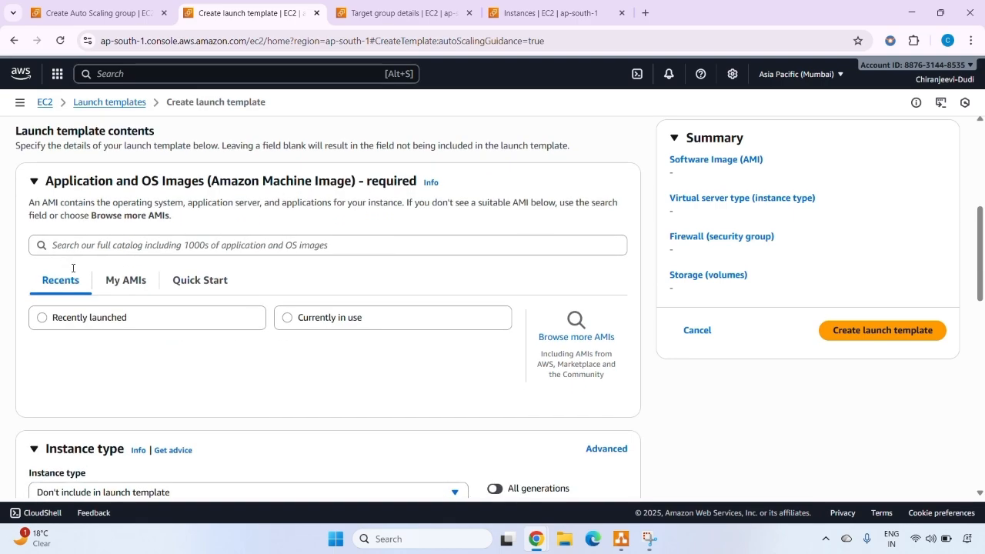
left_click(129, 285)
scroll(422, 388, "down", 1)
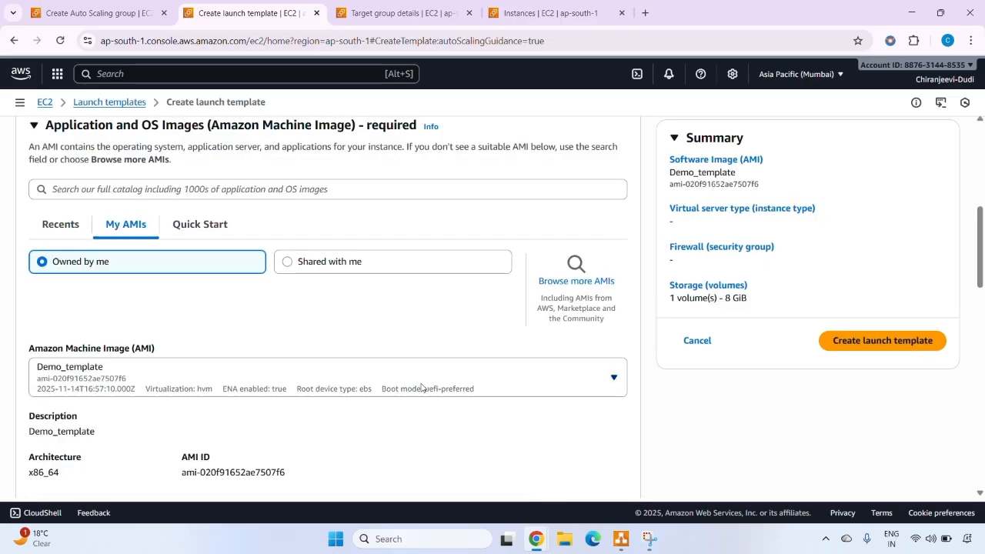
left_click(421, 388)
left_click(422, 388)
- Set the launch template's login key pair to aws-key
scroll(408, 381, "down", 3)
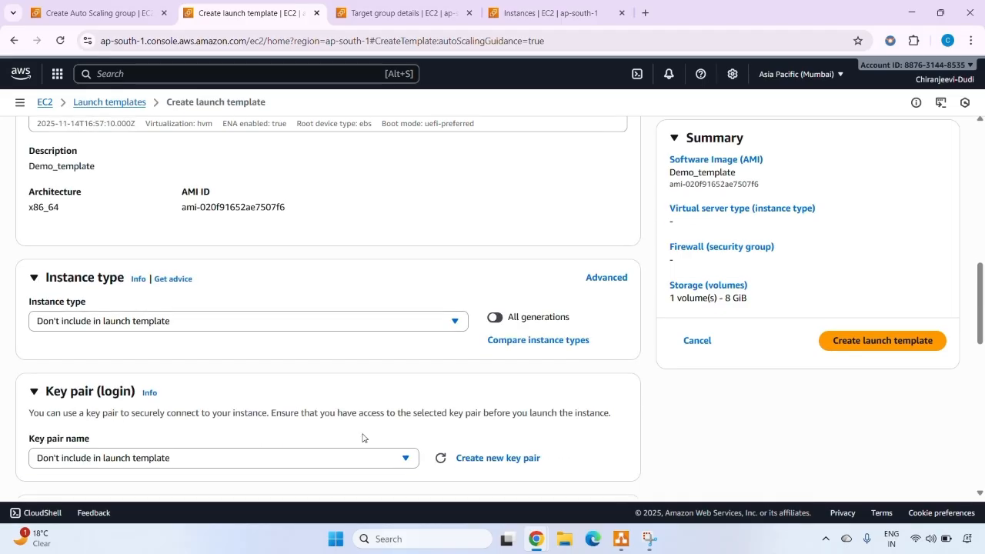
left_click(362, 458)
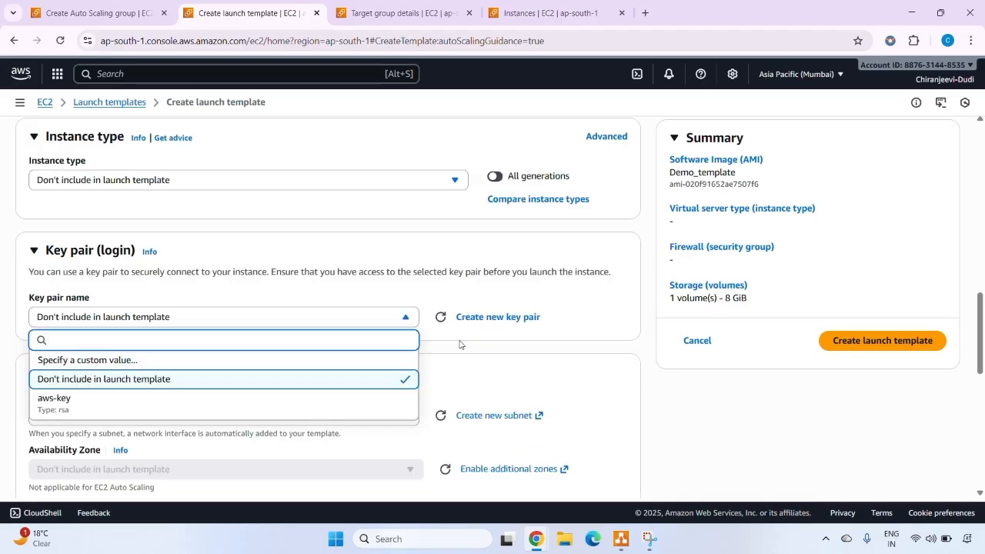
left_click(277, 411)
- Assign the existing security groups default and launch-wizard-1 to the launch template and display both selections
scroll(378, 354, "down", 4)
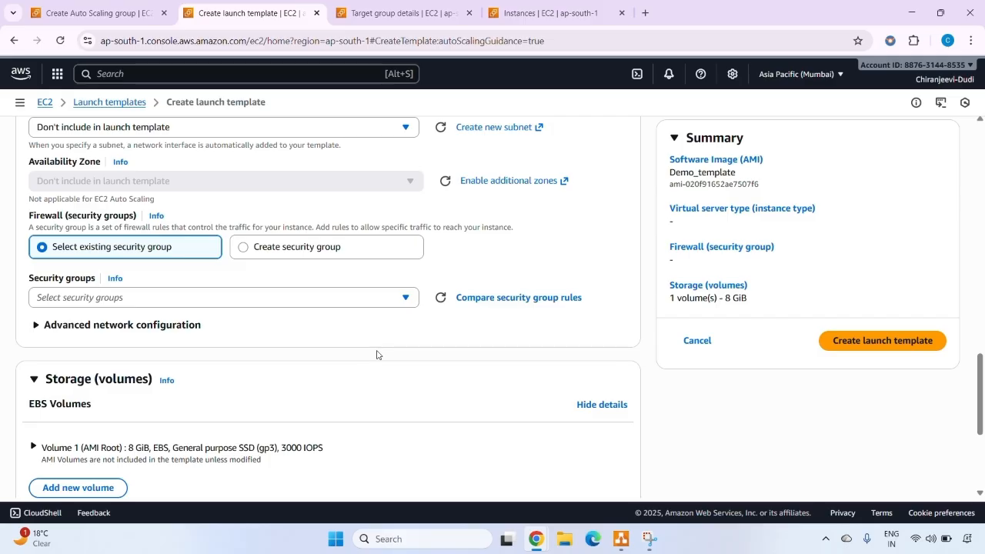
left_click(405, 300)
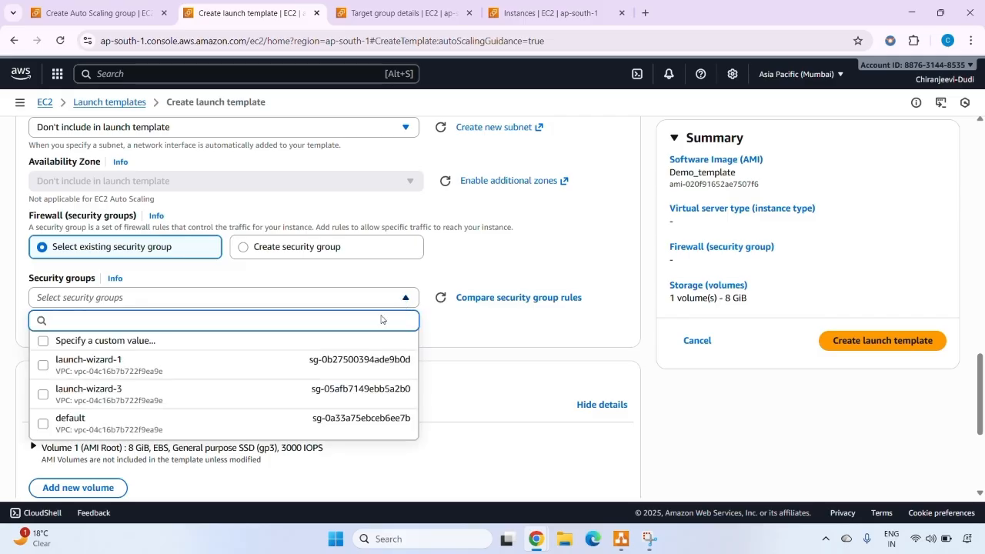
left_click(213, 414)
left_click(325, 298)
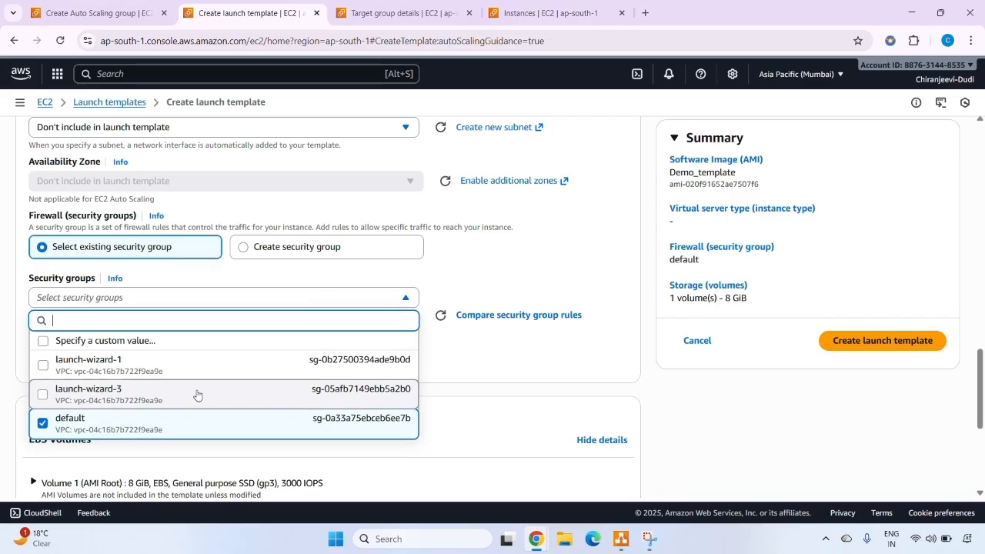
left_click(208, 366)
scroll(445, 396, "down", 1)
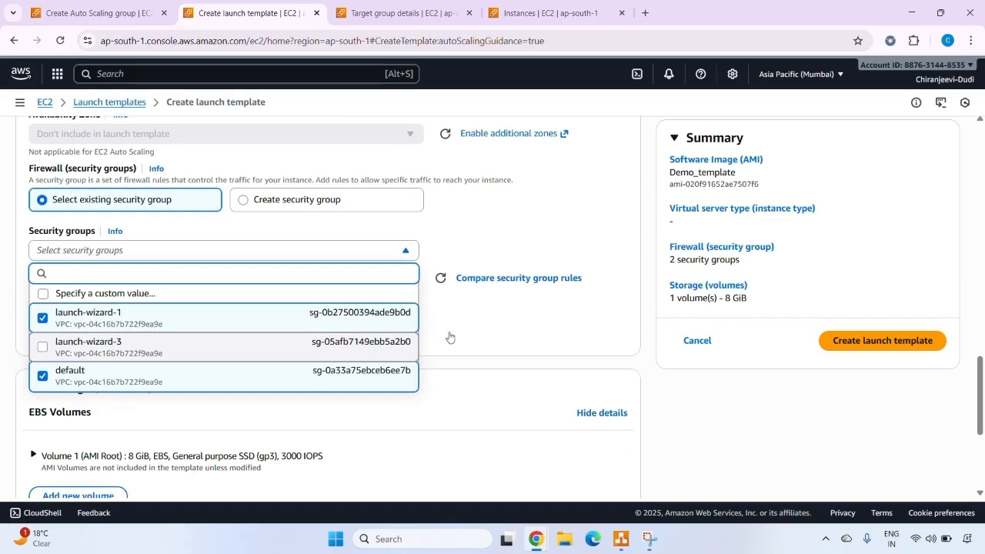
left_click(457, 326)
left_click(249, 338)
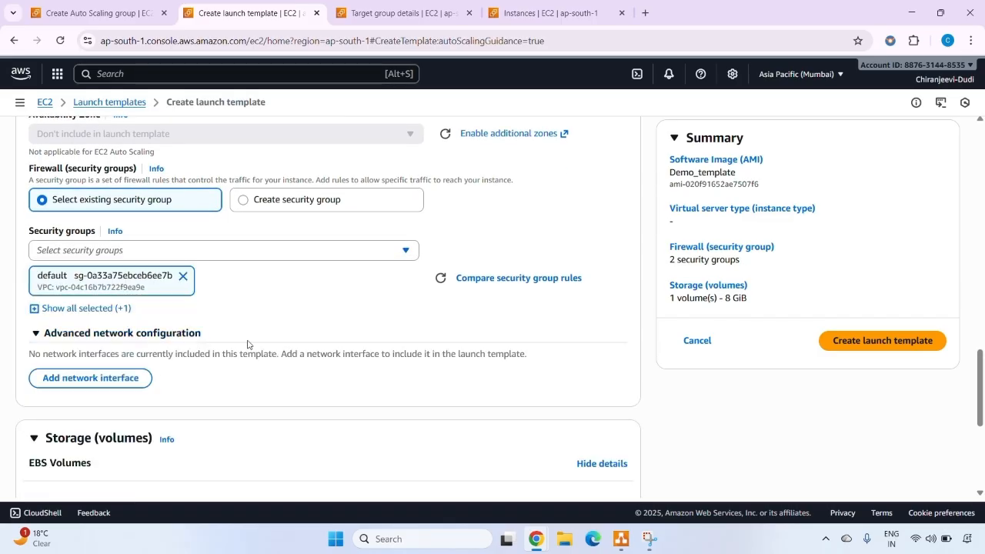
left_click(123, 308)
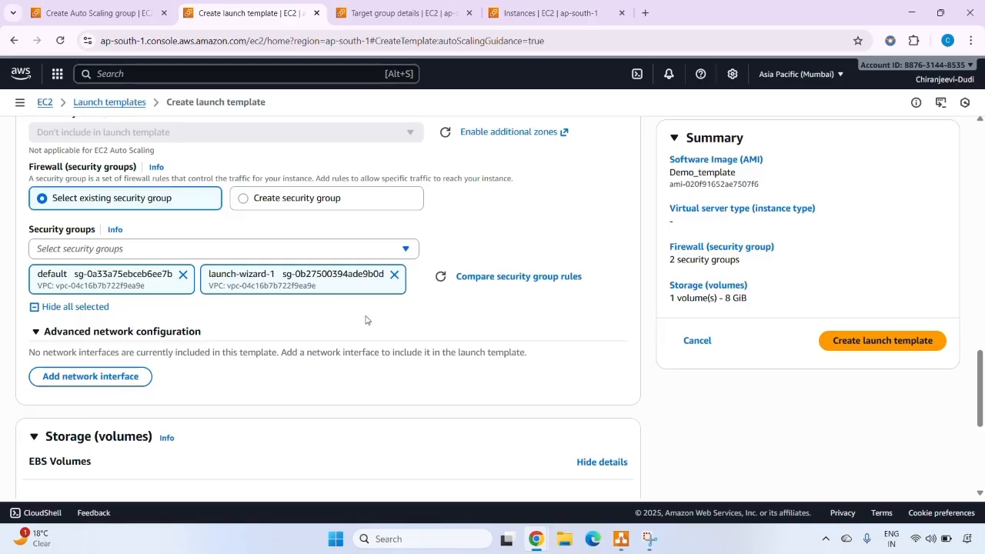
- Paste the Nginx setup script with the "Elastic Load Balancing Auto Scaling Demo" welcome page as user data and create the launch template
scroll(367, 321, "down", 4)
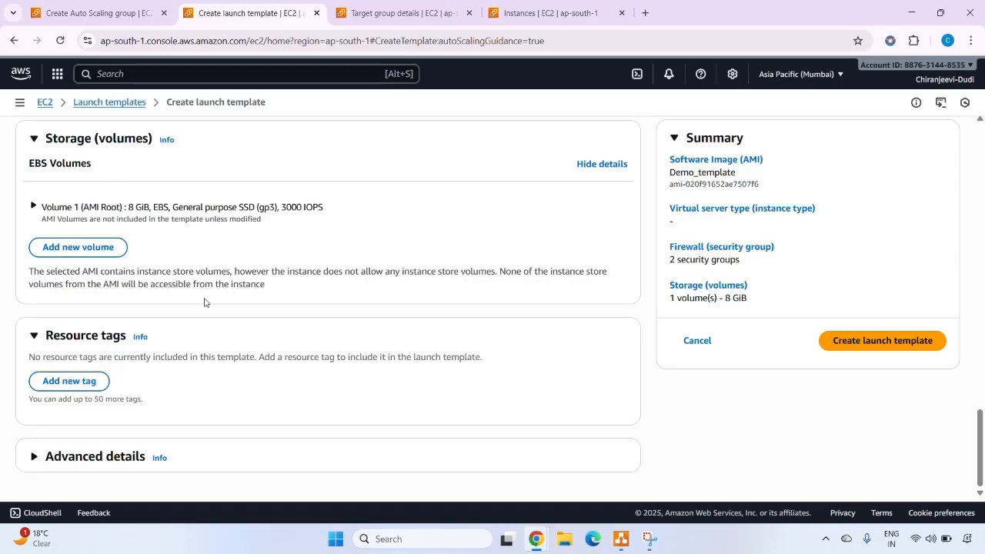
left_click(71, 446)
scroll(146, 433, "down", 20)
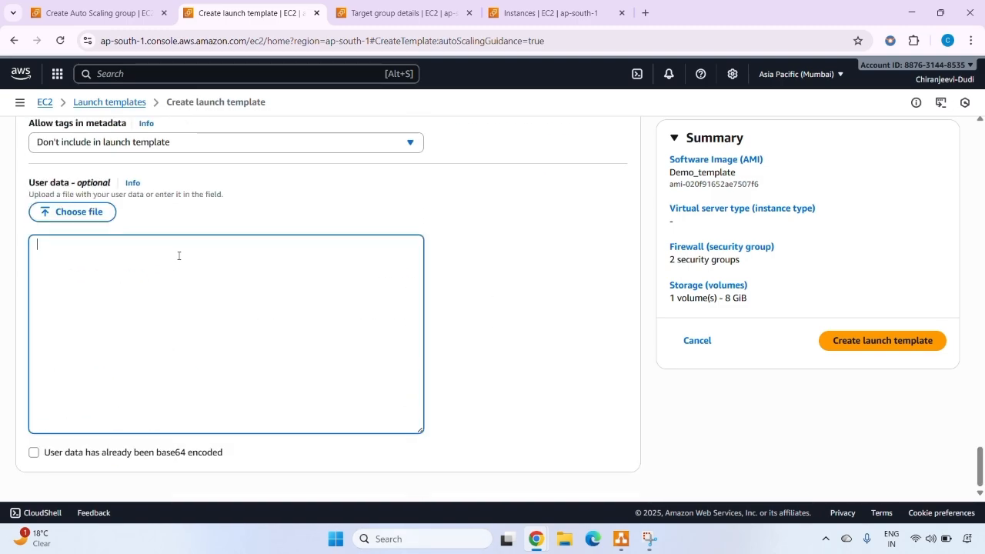
key("ctrl+v")
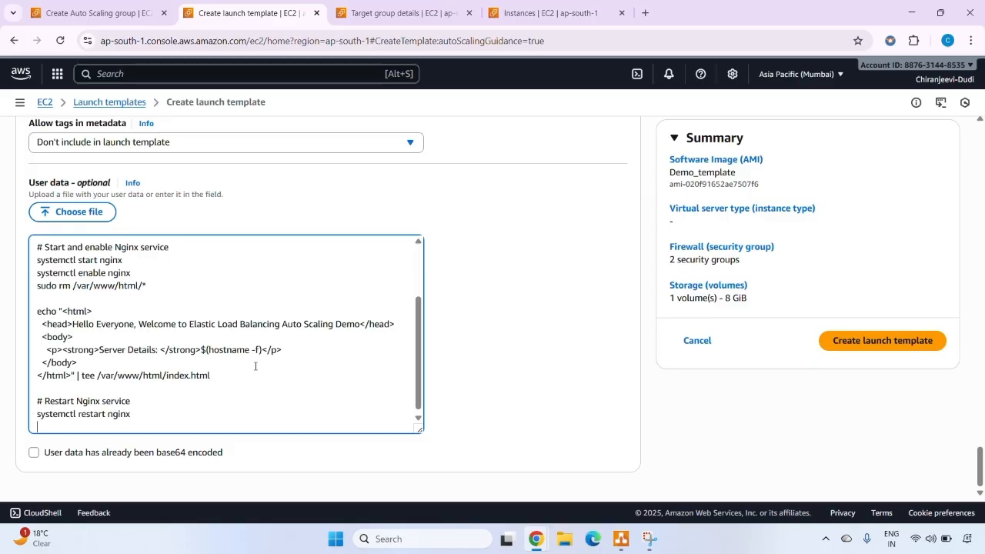
left_click(847, 346)
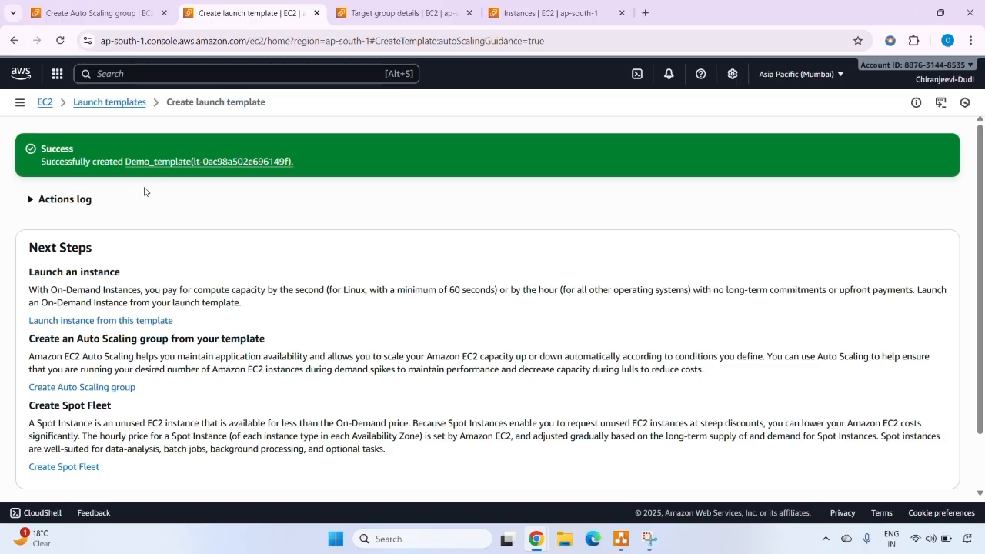
- Return to the Auto Scaling group setup, refresh the launch template list and select Demo_template for demo_asg
left_click(92, 12)
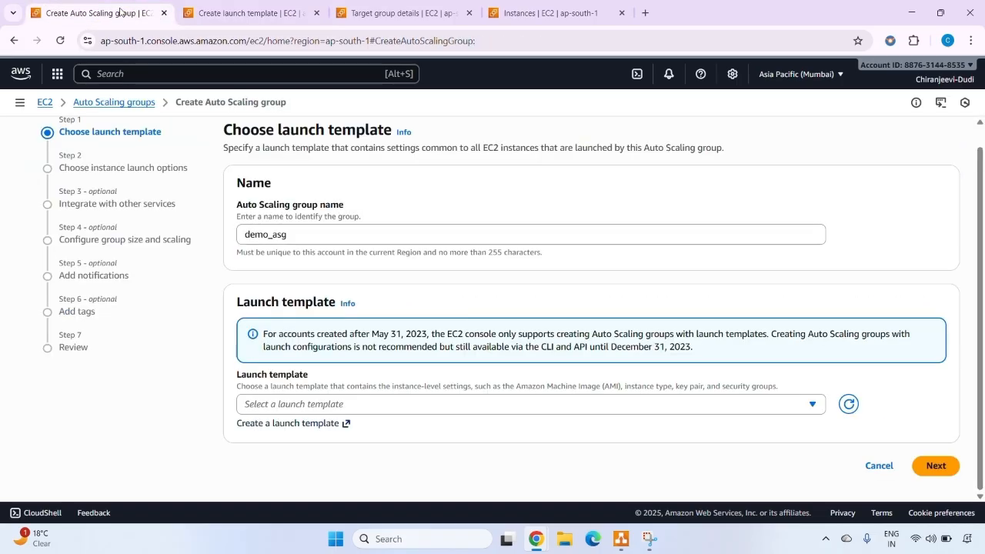
left_click(851, 409)
left_click(352, 406)
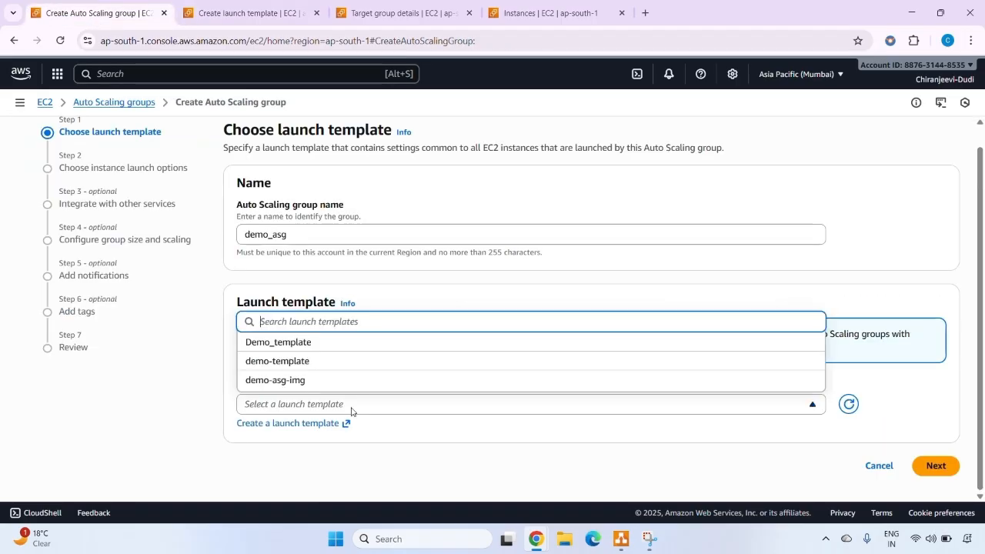
left_click(321, 343)
scroll(471, 398, "down", 4)
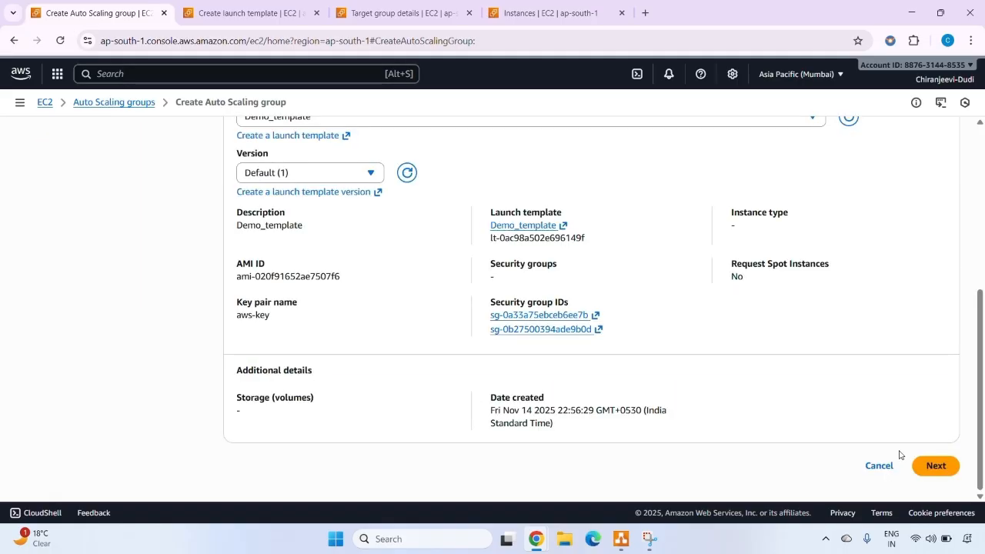
- Review the details of the chosen launch template and continue to the instance launch options
scroll(644, 342, "up", 1)
scroll(643, 342, "up", 3)
scroll(643, 341, "down", 1)
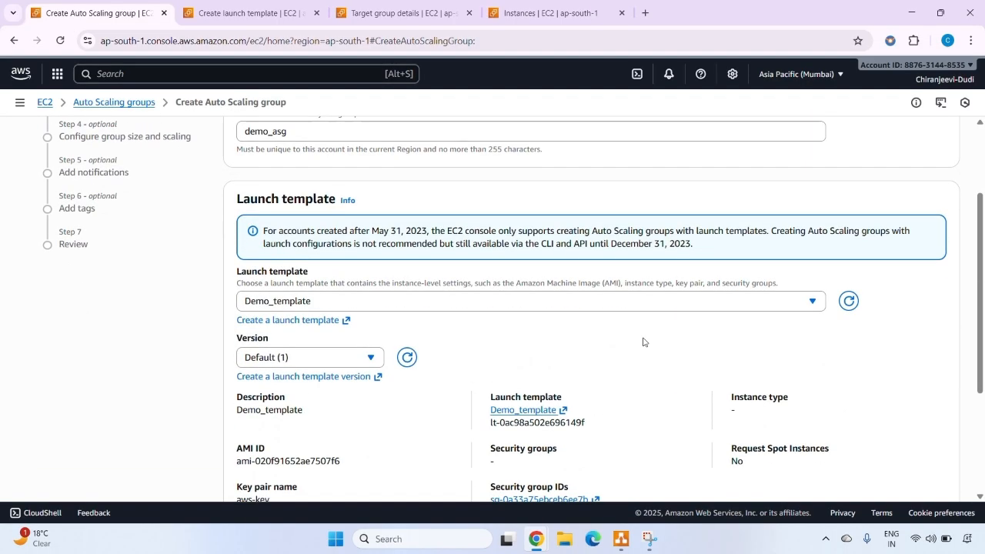
scroll(643, 342, "down", 3)
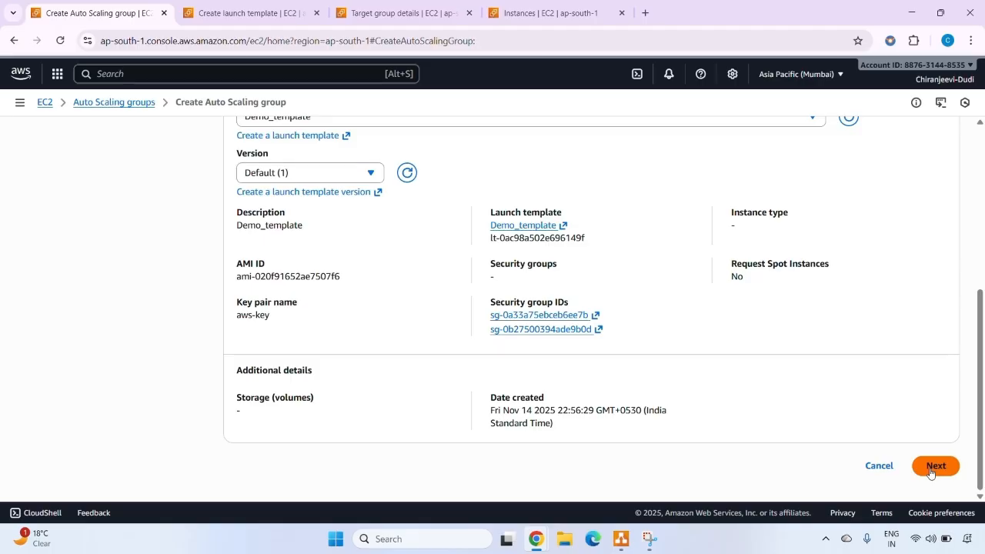
left_click(933, 471)
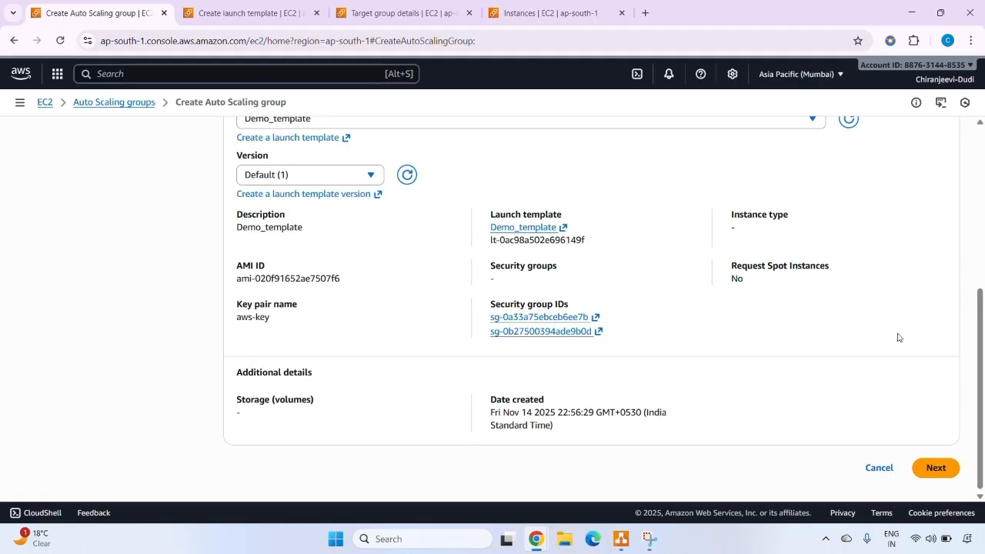
scroll(897, 336, "up", 2)
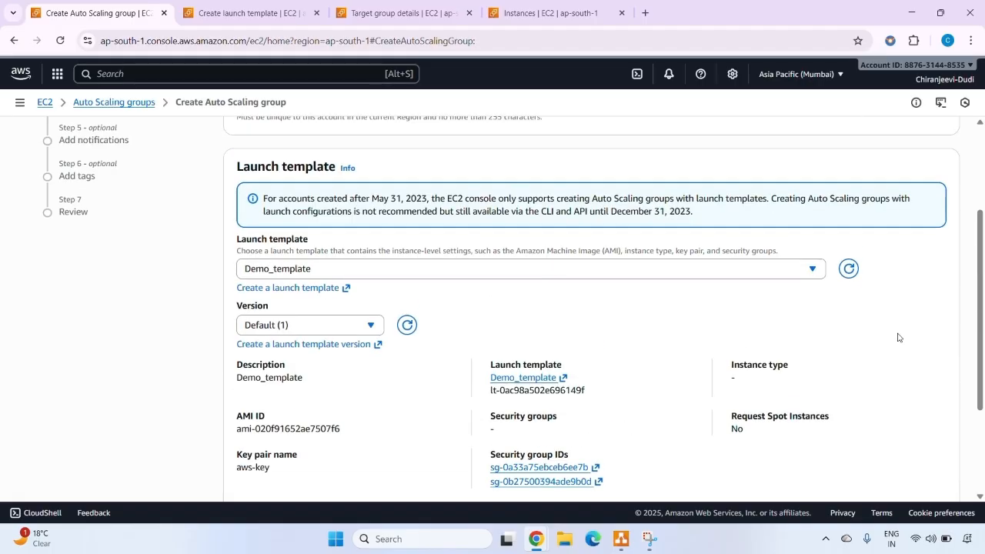
scroll(898, 339, "down", 2)
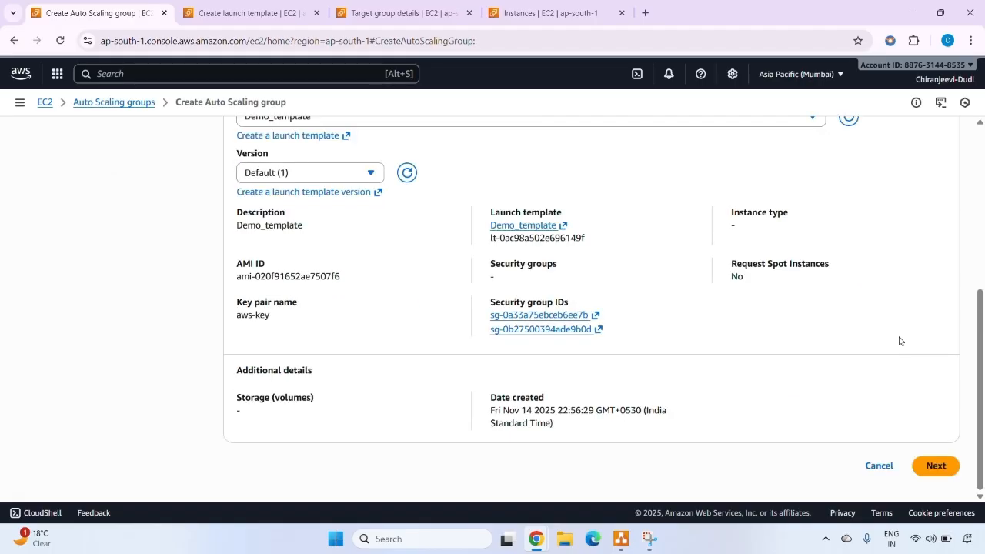
left_click(935, 464)
- Keep the default VPC and select the ap-south-1a, ap-south-1b and ap-south-1c subnets for the Auto Scaling group
scroll(543, 303, "down", 2)
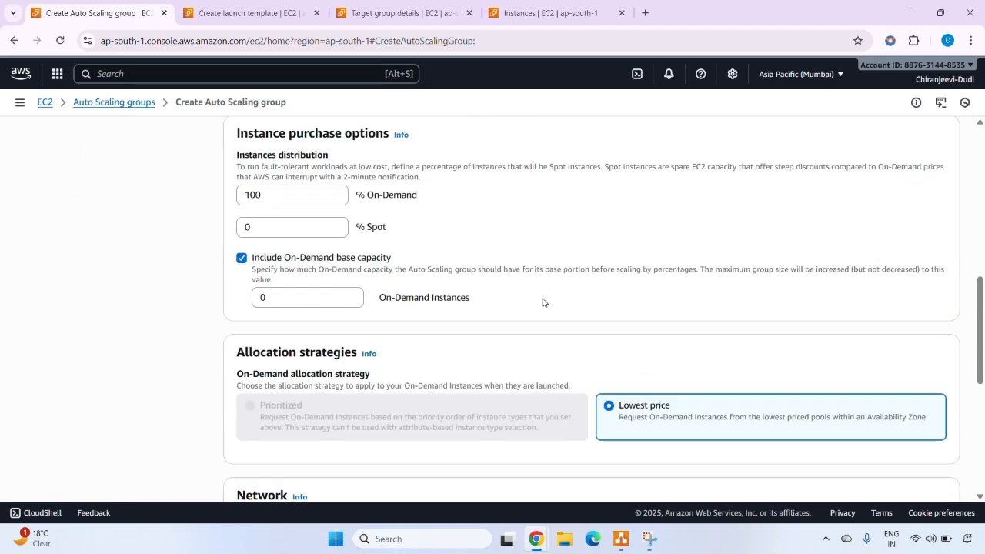
scroll(515, 339, "up", 3)
scroll(515, 339, "up", 4)
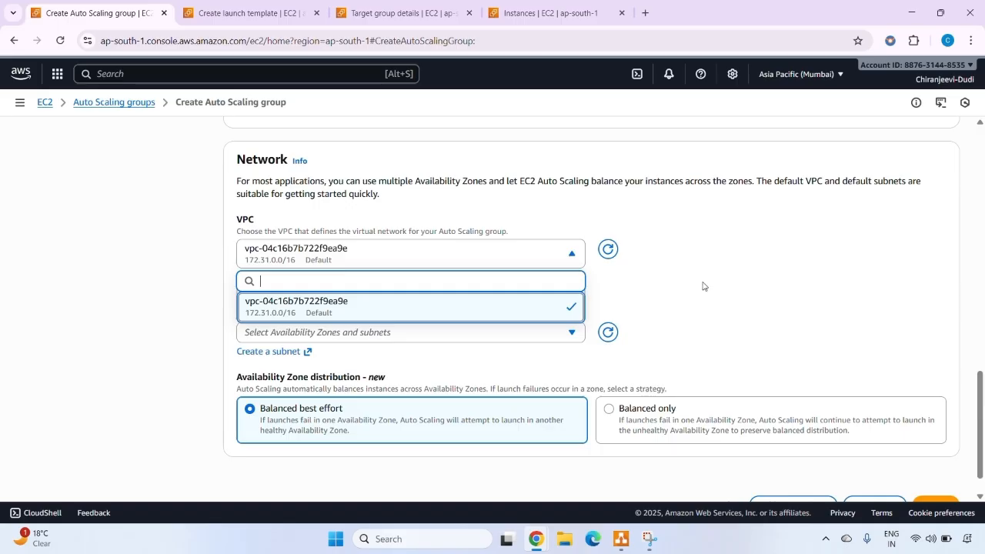
left_click(506, 313)
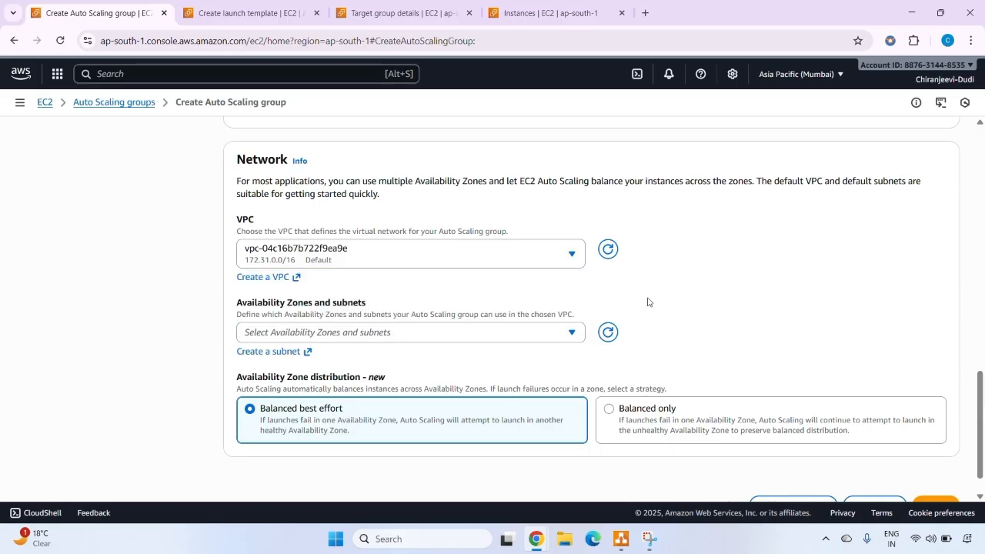
left_click(548, 337)
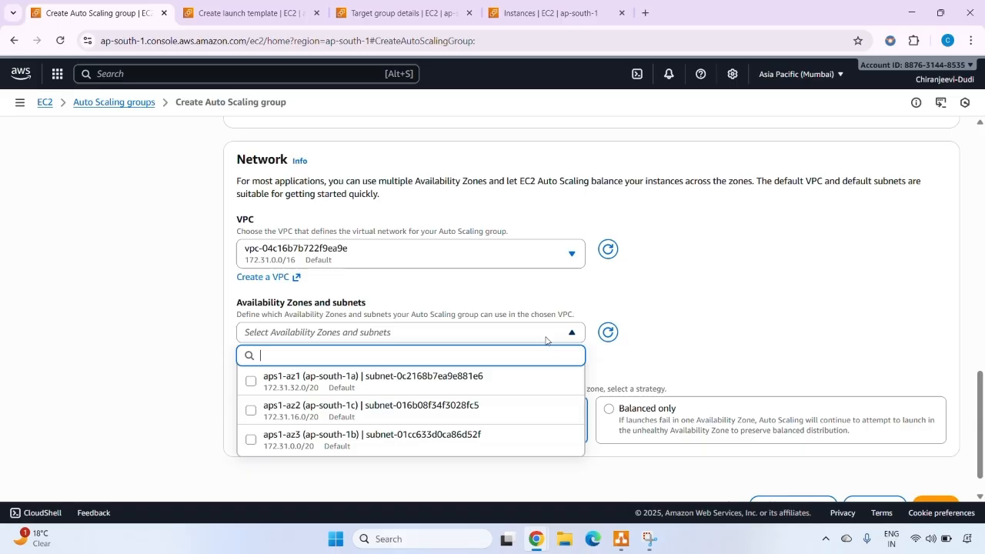
left_click(250, 385)
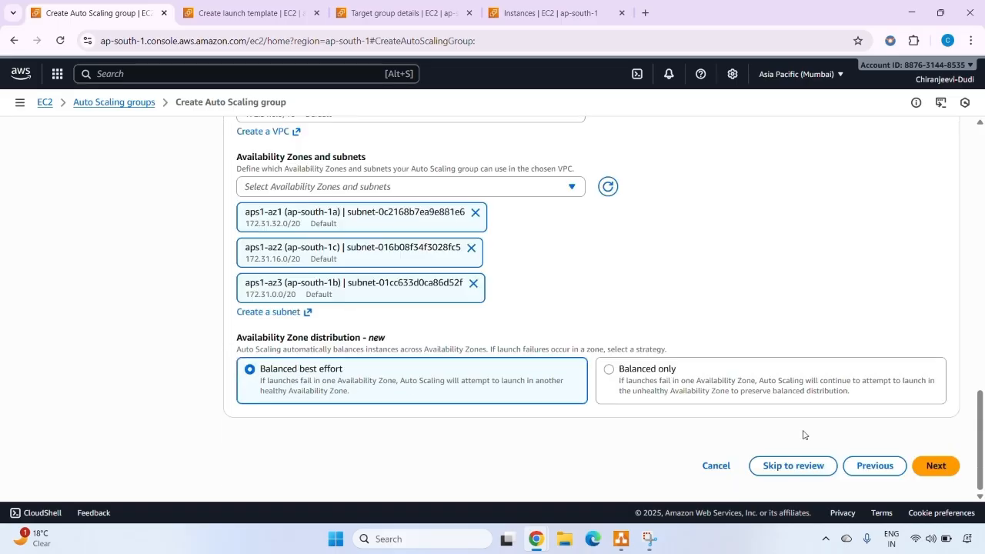
- Set both vCPUs and memory to no maximum in the required instance attributes and continue to the service integration options
left_click(933, 465)
left_click(416, 251)
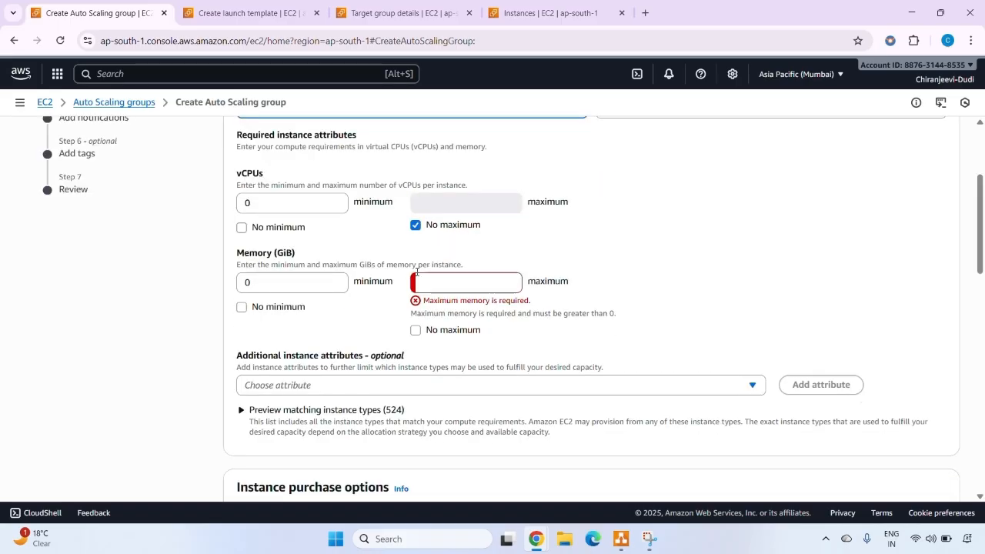
left_click(415, 330)
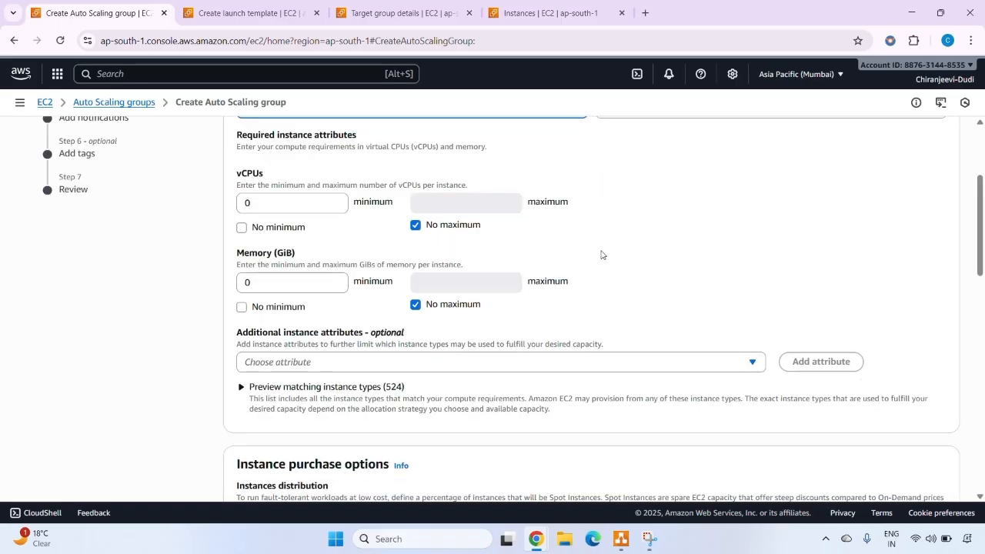
scroll(602, 255, "up", 3)
scroll(604, 250, "down", 15)
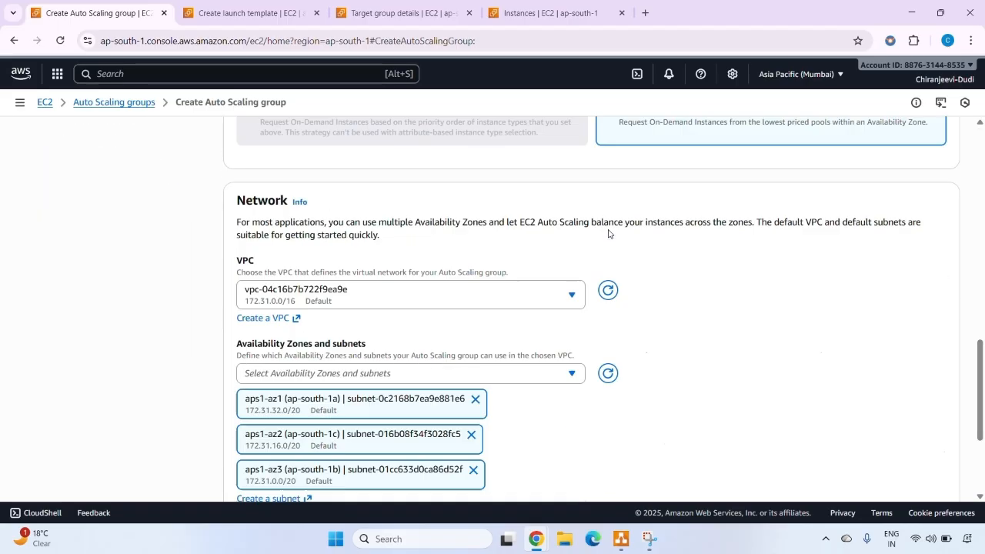
left_click(934, 466)
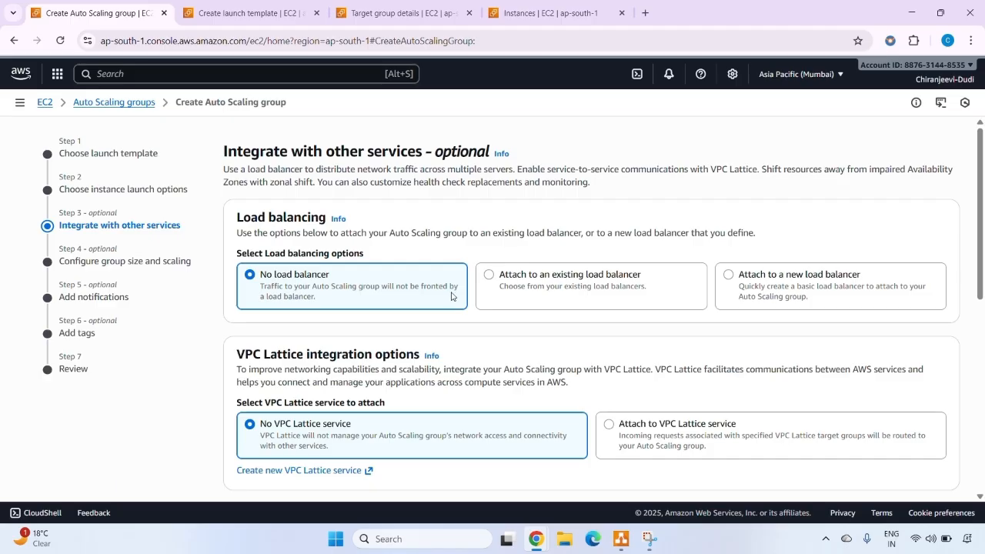
- Attach the Auto Scaling group to an existing load balancer by choosing from the load balancer target groups
left_click(545, 300)
scroll(545, 300, "down", 1)
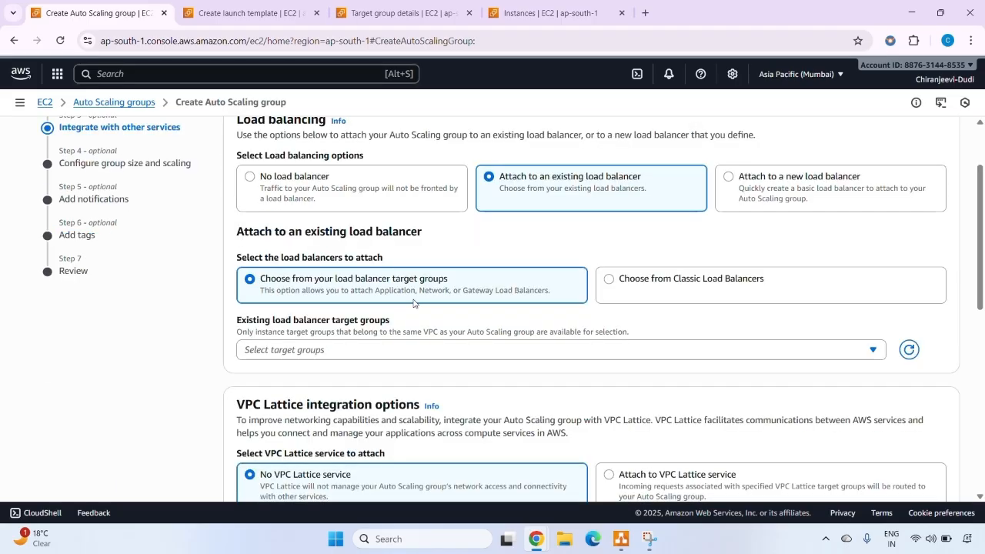
left_click(435, 350)
scroll(478, 261, "down", 10)
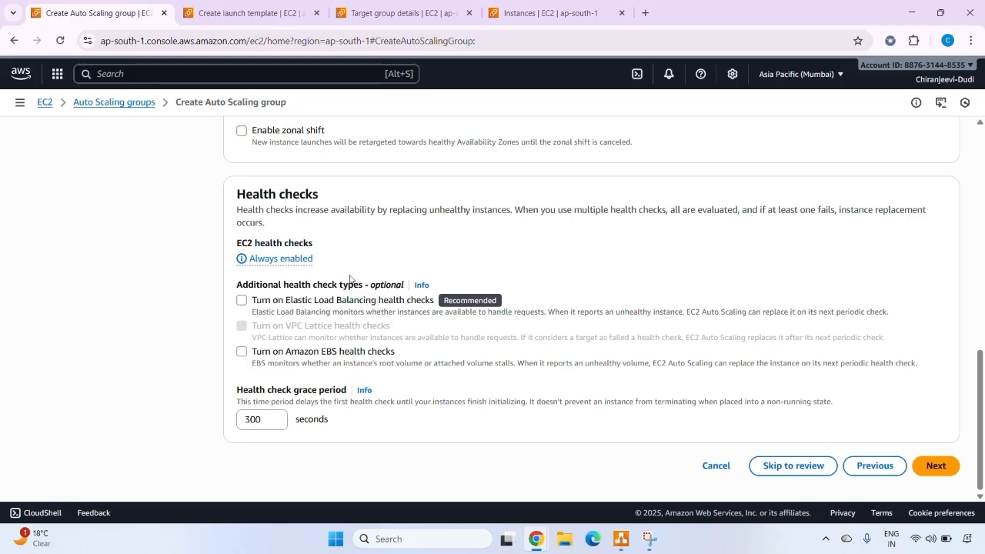
- Turn on Elastic Load Balancing health checks and continue to the group size and scaling settings
left_click(241, 301)
scroll(703, 377, "up", 2)
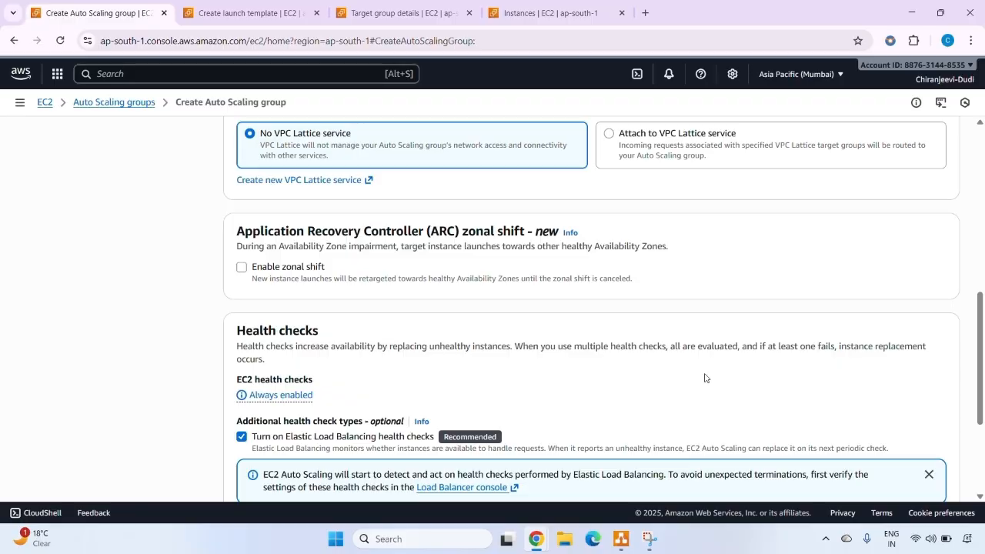
scroll(705, 377, "down", 3)
left_click(937, 466)
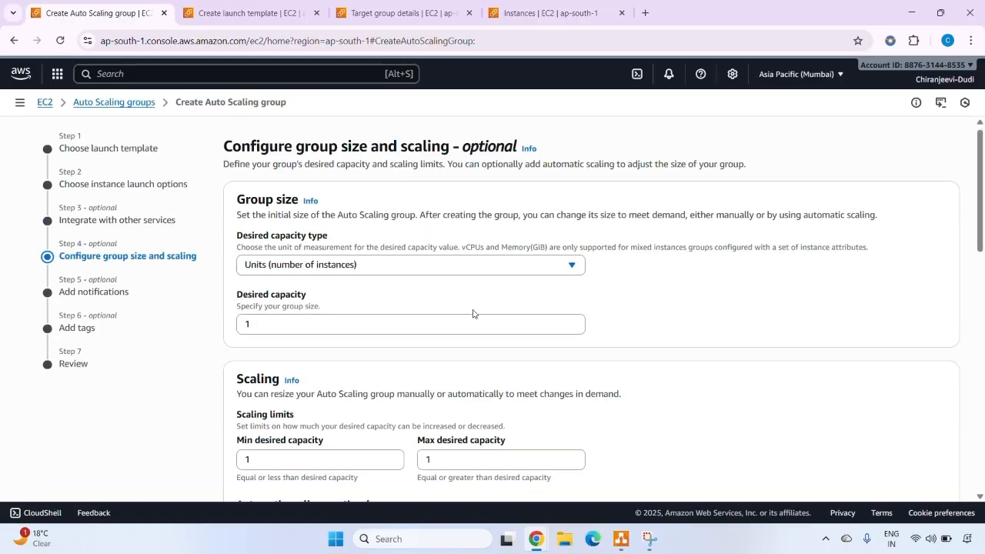
- Set the group's desired capacity to 2 instances and its minimum desired capacity to 0
scroll(473, 313, "down", 1)
scroll(457, 315, "up", 1)
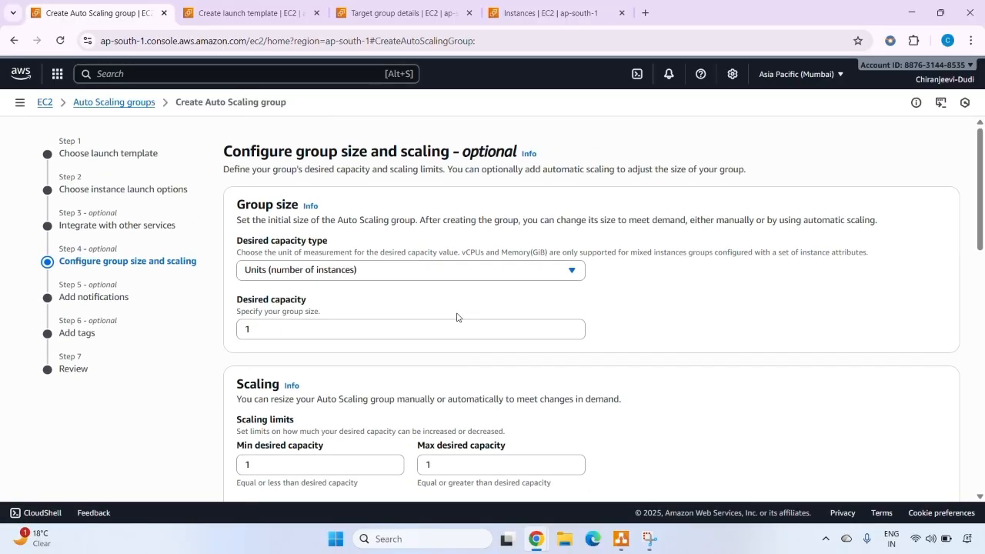
scroll(351, 306, "down", 2)
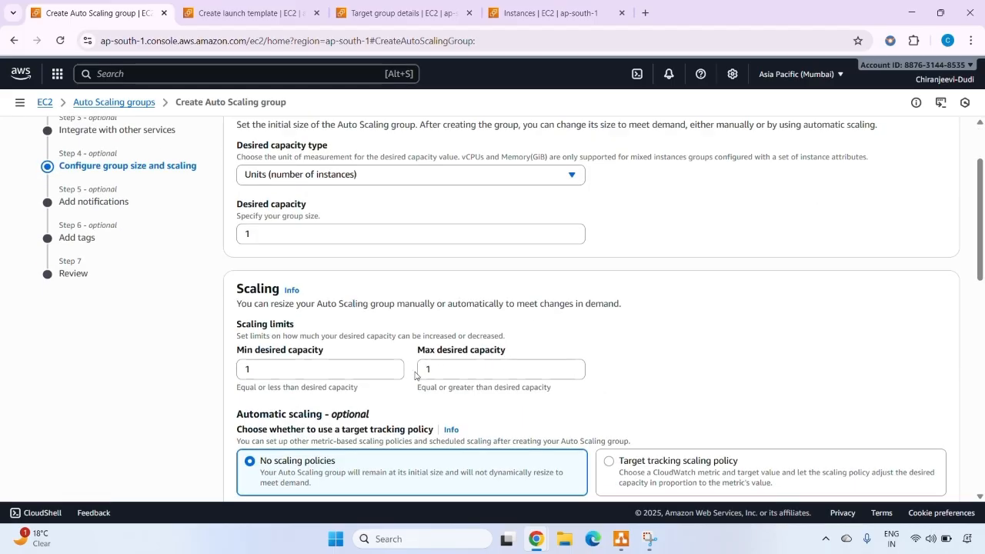
left_click(268, 233)
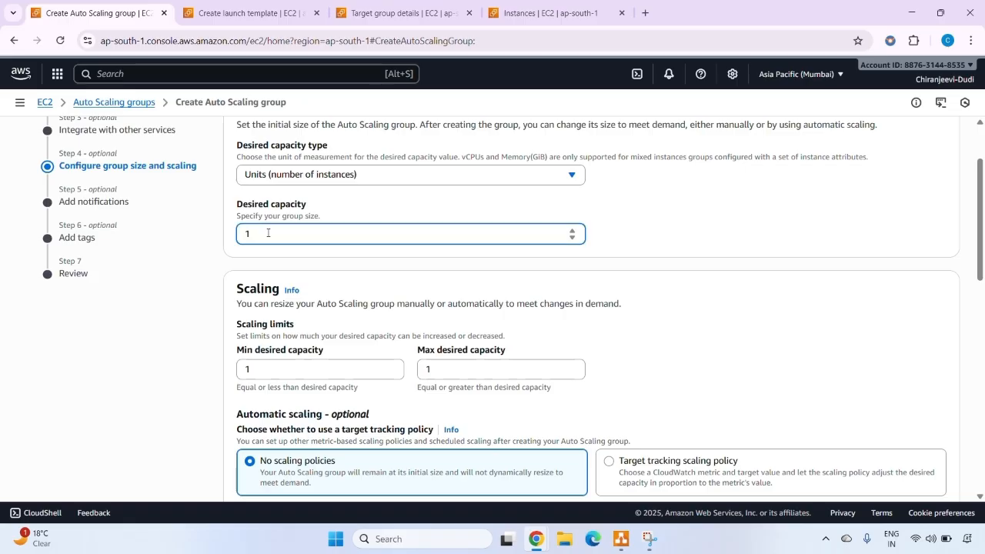
key("BackSpace")
type("0")
key("BackSpace")
type("2")
left_click(276, 370)
key("BackSpace")
type("0")
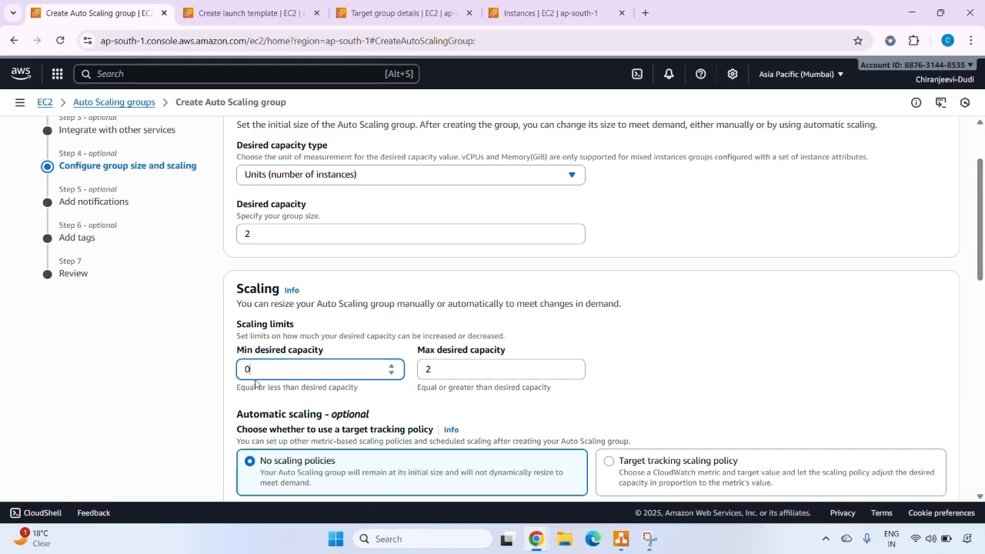
- Set the scaling limits to a minimum desired capacity of 2 and a maximum desired capacity of 9
left_click(459, 372)
key("BackSpace")
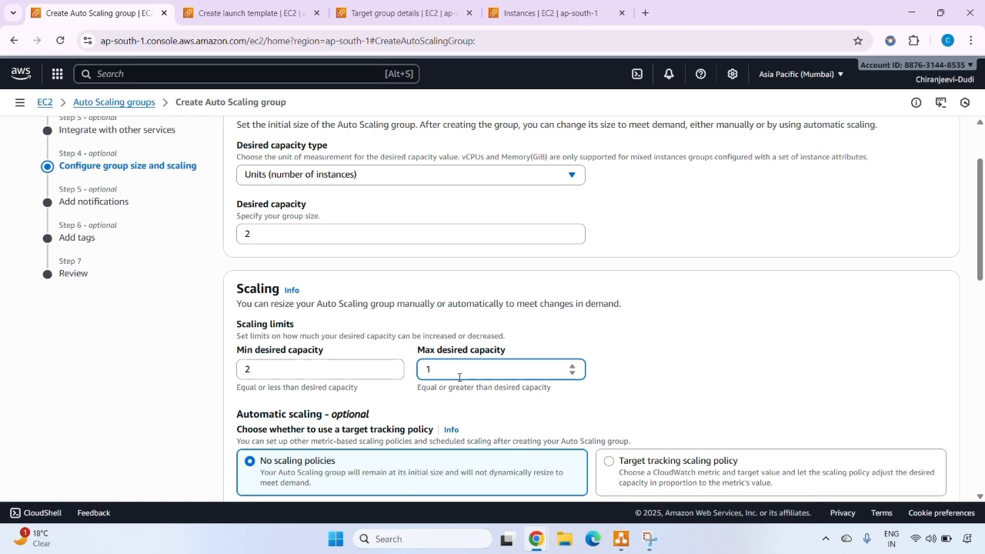
type("0")
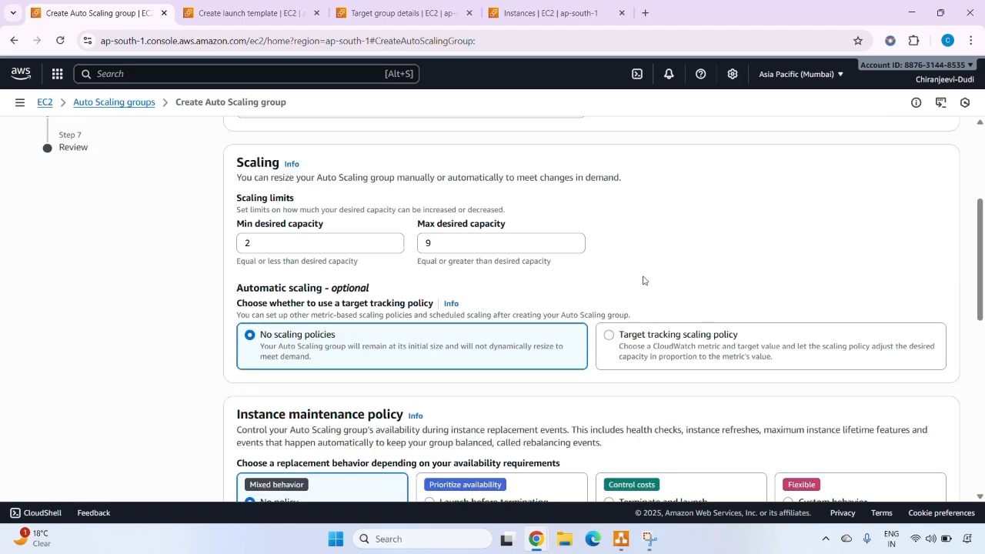
- Choose a target tracking scaling policy, keeping average CPU utilization as the metric and 50 as the target value
left_click(688, 358)
scroll(578, 376, "down", 3)
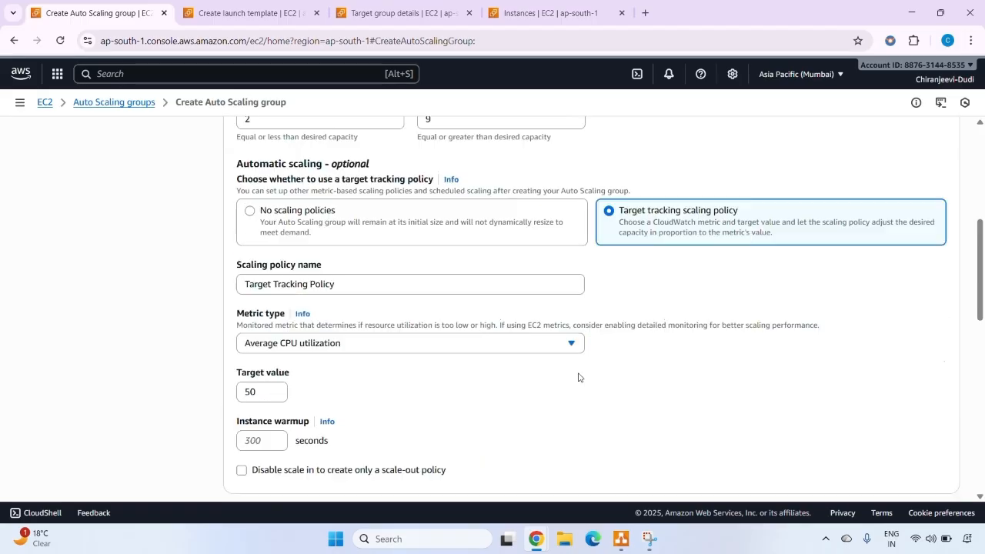
scroll(422, 264, "up", 1)
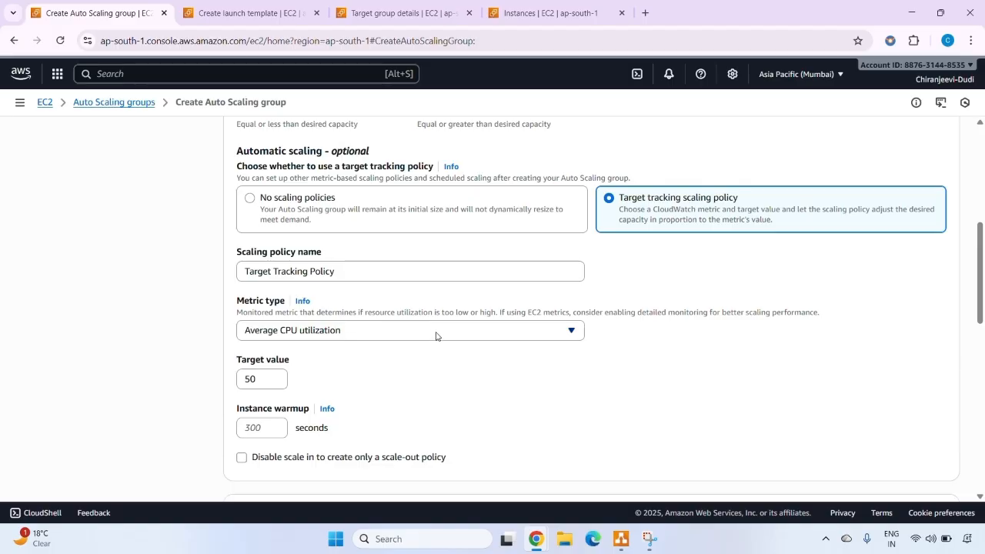
left_click(576, 331)
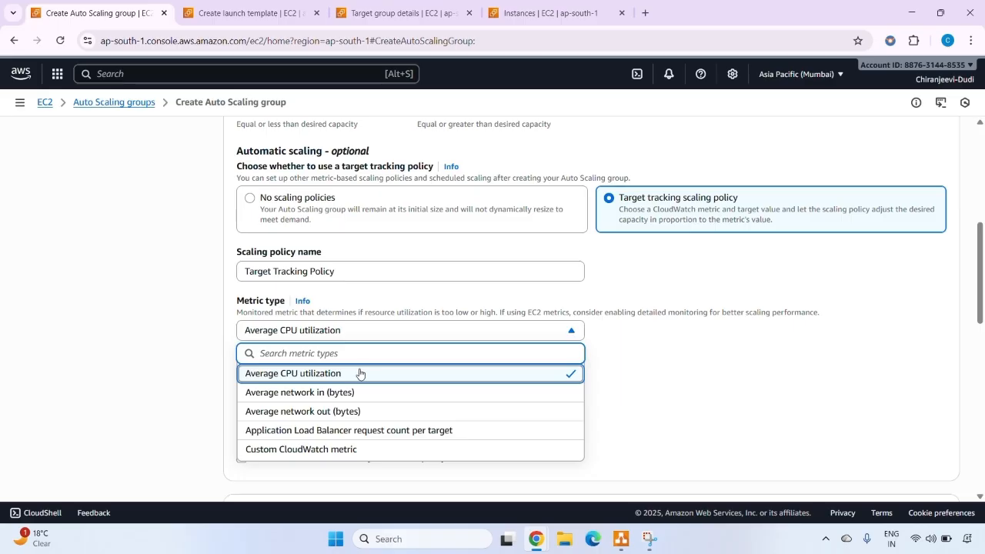
left_click(208, 376)
scroll(369, 370, "down", 1)
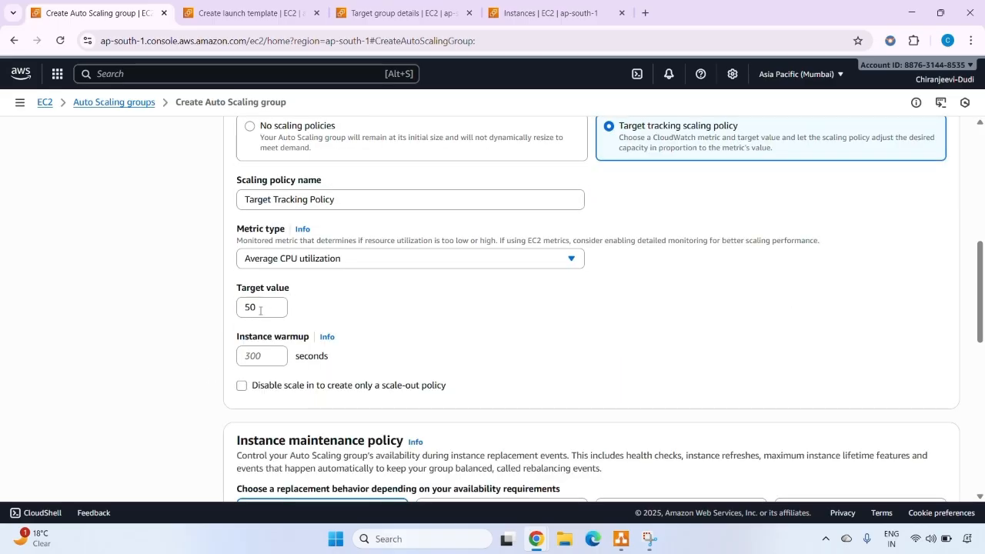
left_click(260, 306)
double_click(262, 305)
left_click(346, 296)
- Keep No policy for instance maintenance and the Default capacity reservation preference, and continue to the notification settings
scroll(378, 260, "down", 4)
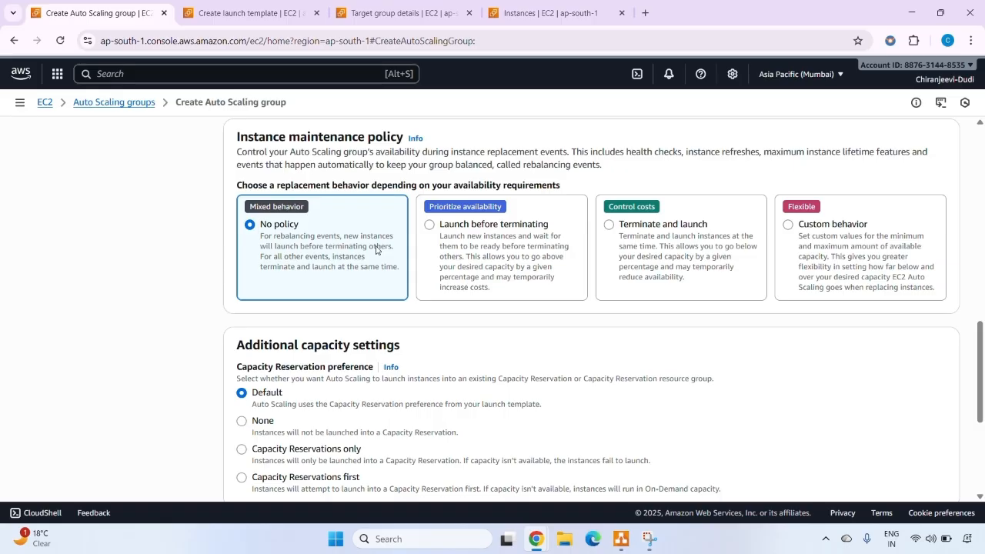
left_click(493, 246)
scroll(664, 254, "down", 1)
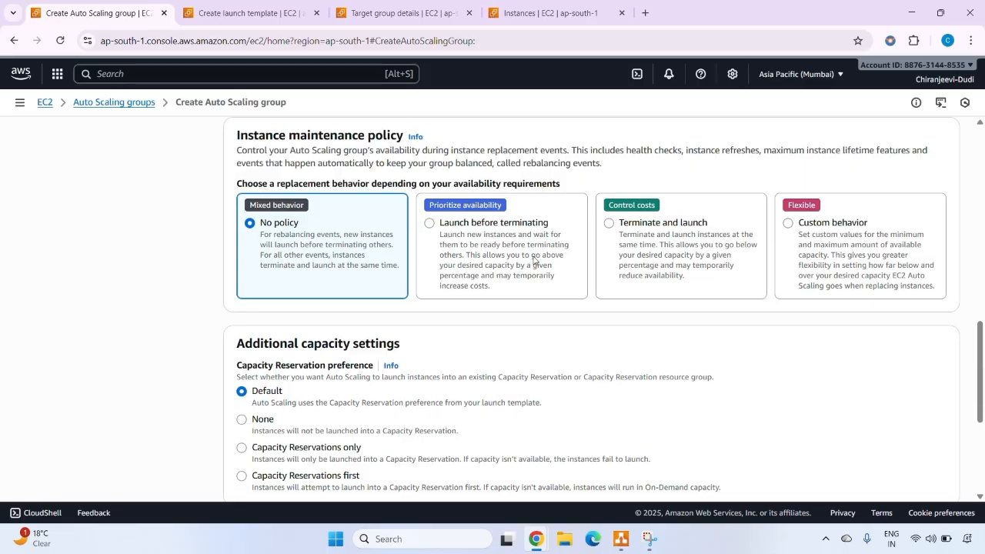
scroll(533, 259, "down", 1)
scroll(462, 250, "up", 1)
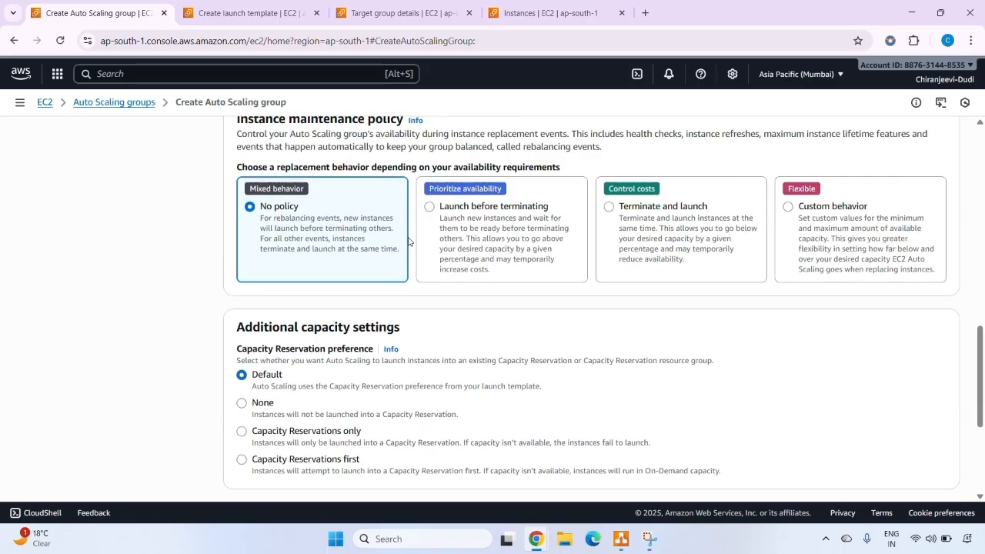
scroll(385, 238, "down", 1)
scroll(362, 234, "down", 2)
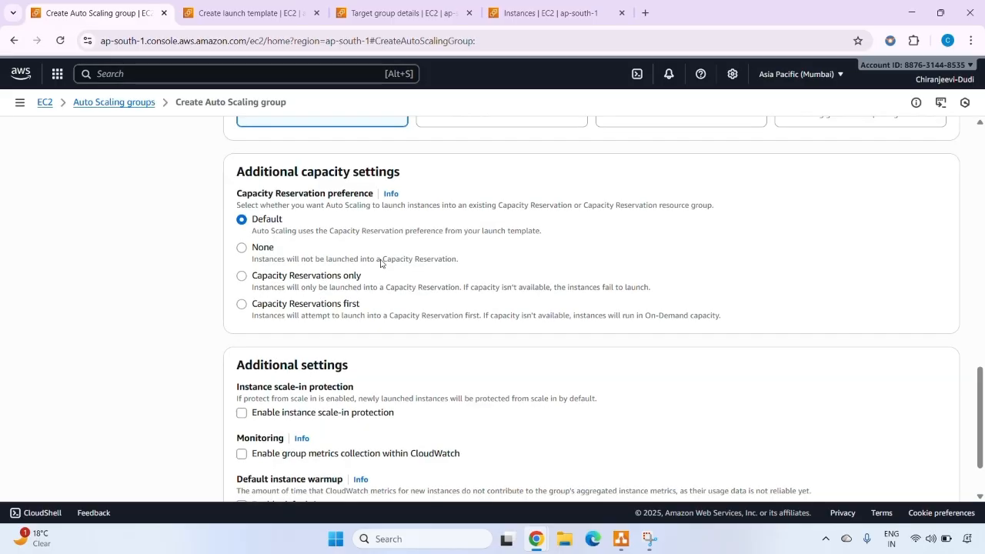
scroll(380, 263, "down", 1)
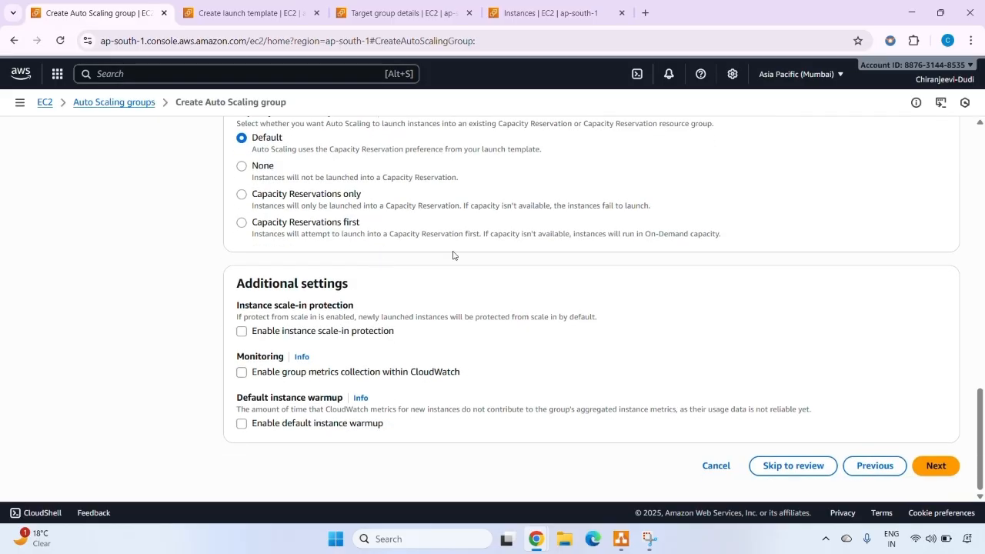
left_click(934, 464)
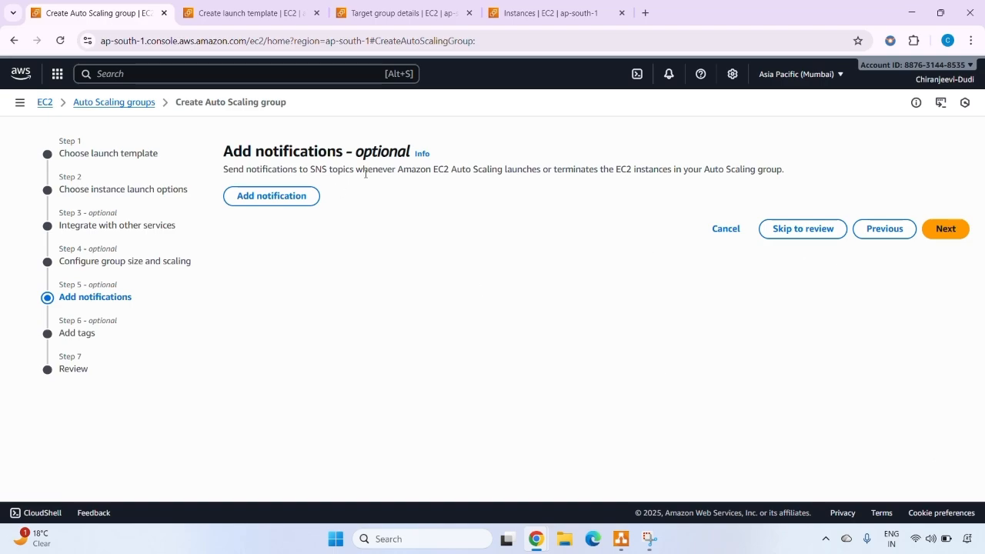
- View the options of a new notification, remove it, and continue without notifications or tags to the review
left_click(304, 196)
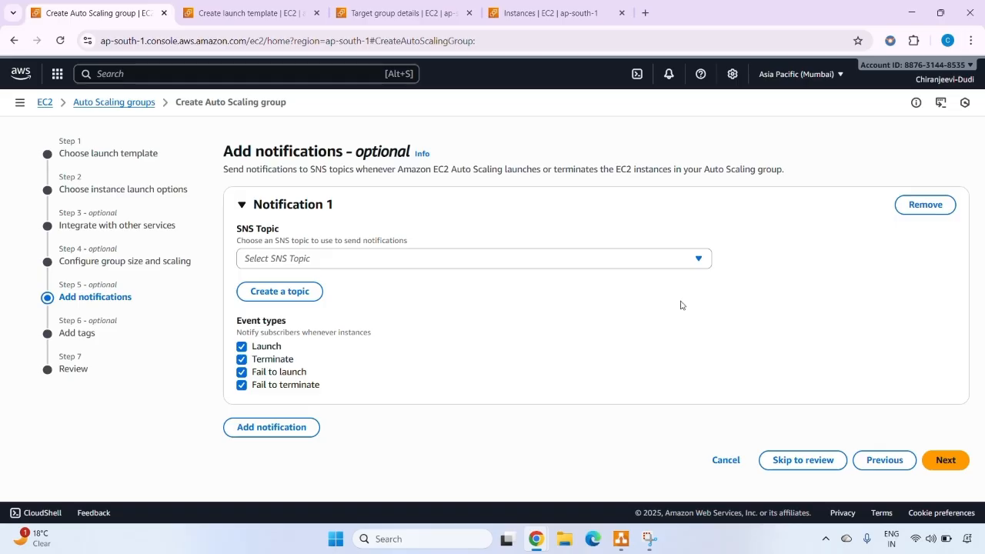
left_click(929, 205)
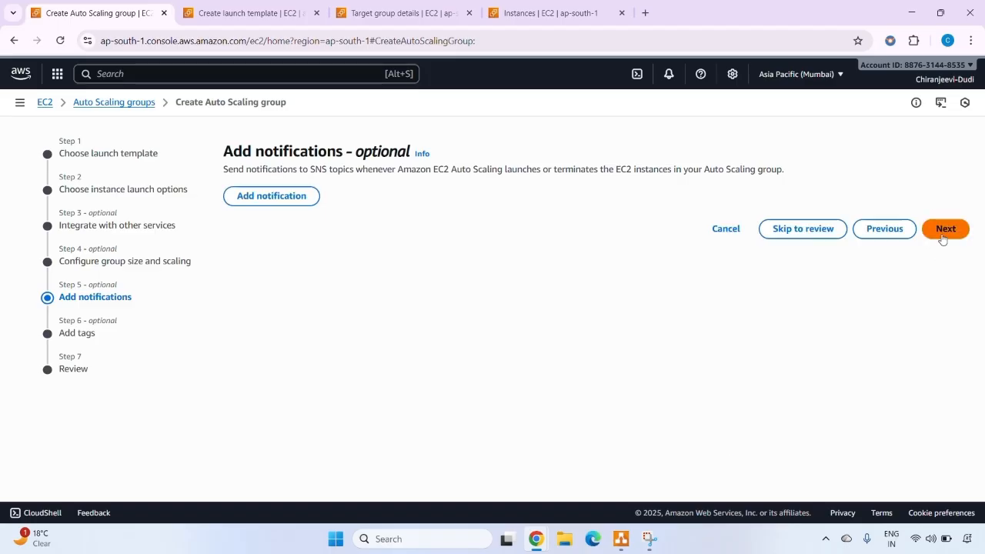
left_click(944, 230)
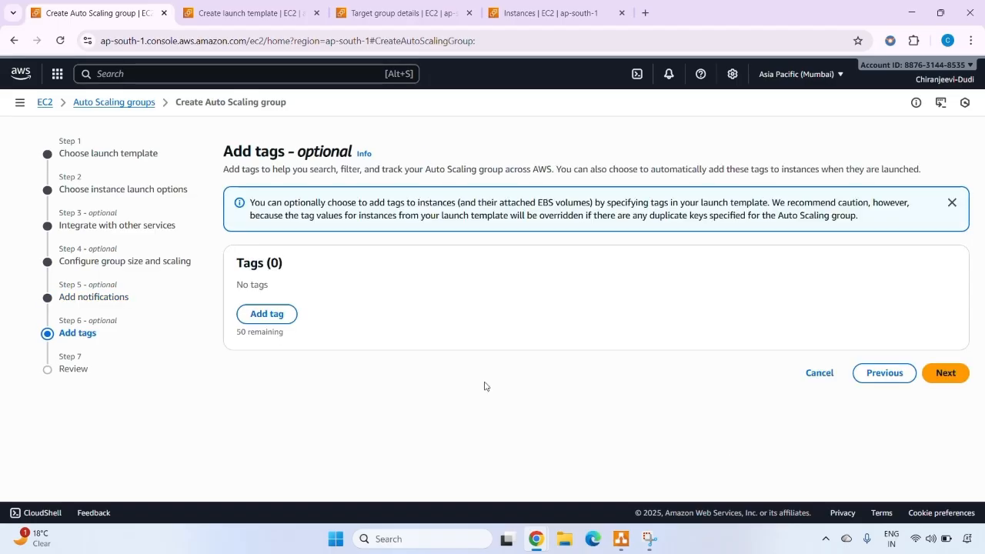
left_click(944, 371)
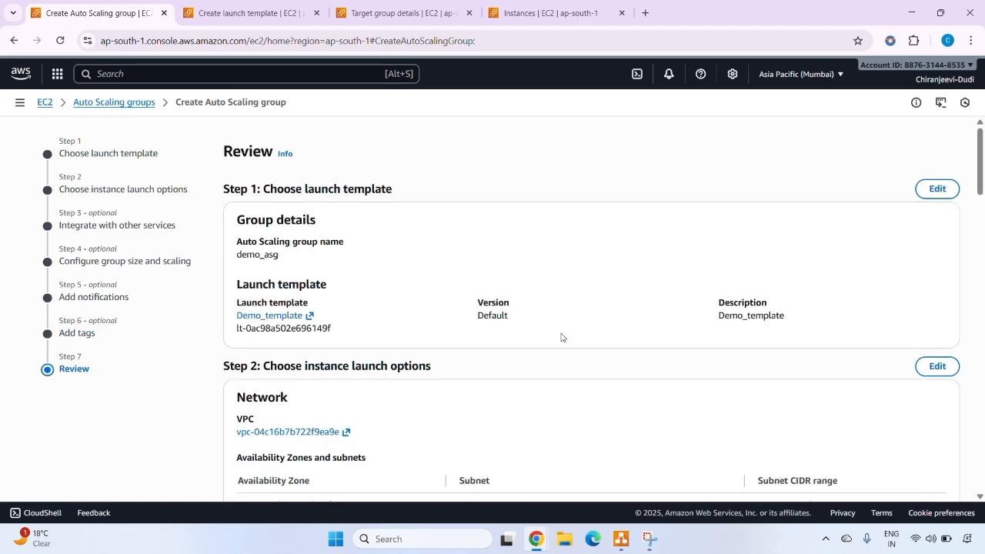
- Review the summary of all configured settings and create the Auto Scaling group demo_asg
scroll(562, 337, "down", 2)
scroll(562, 339, "up", 2)
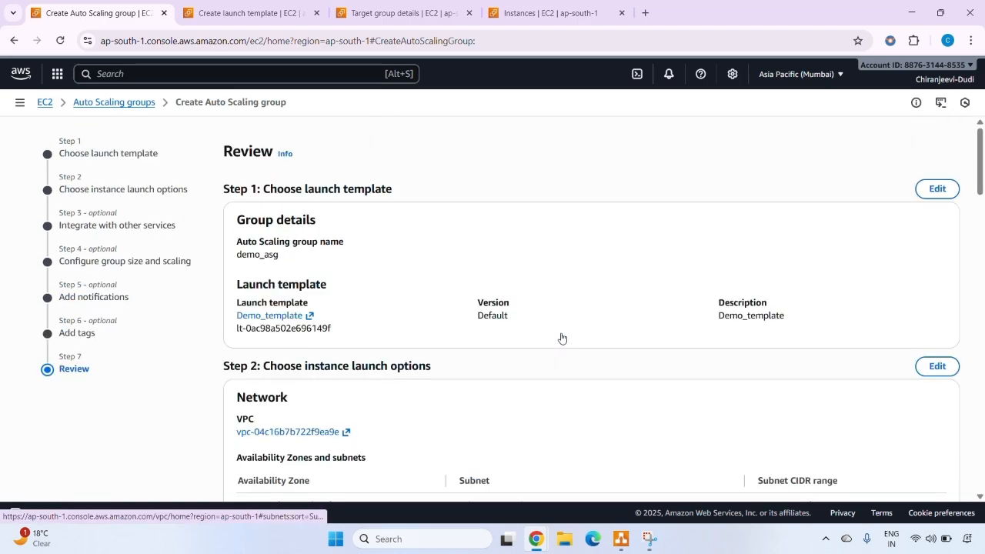
scroll(562, 337, "down", 9)
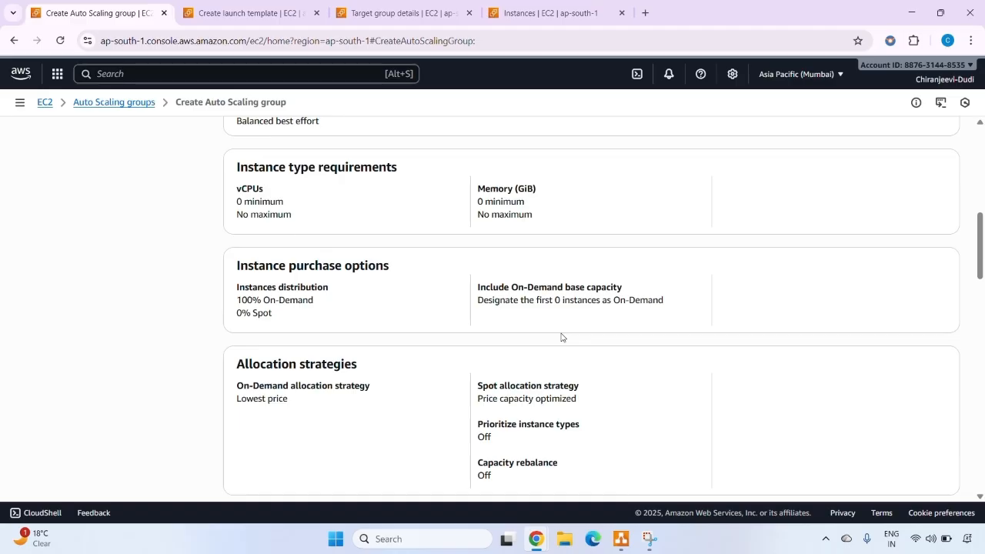
scroll(562, 337, "down", 10)
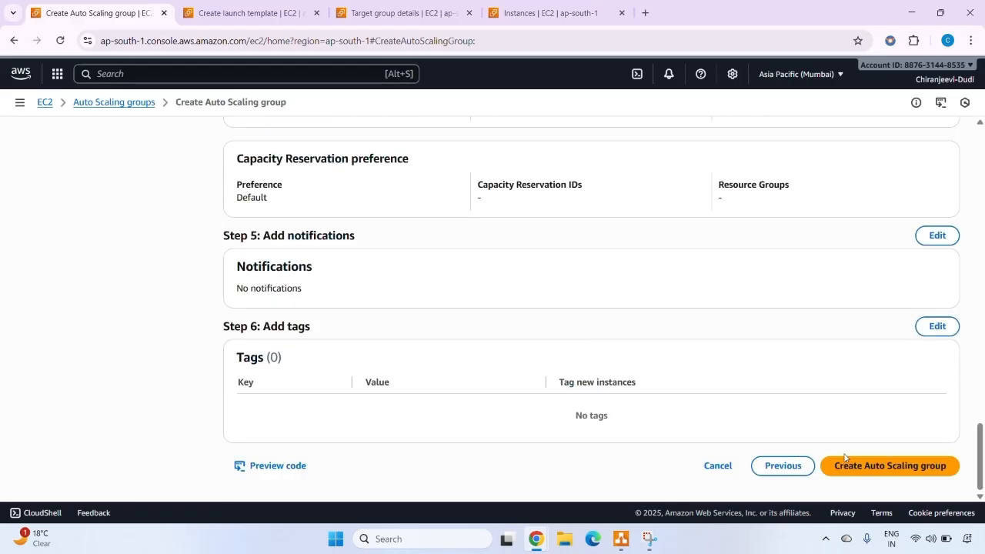
left_click(849, 465)
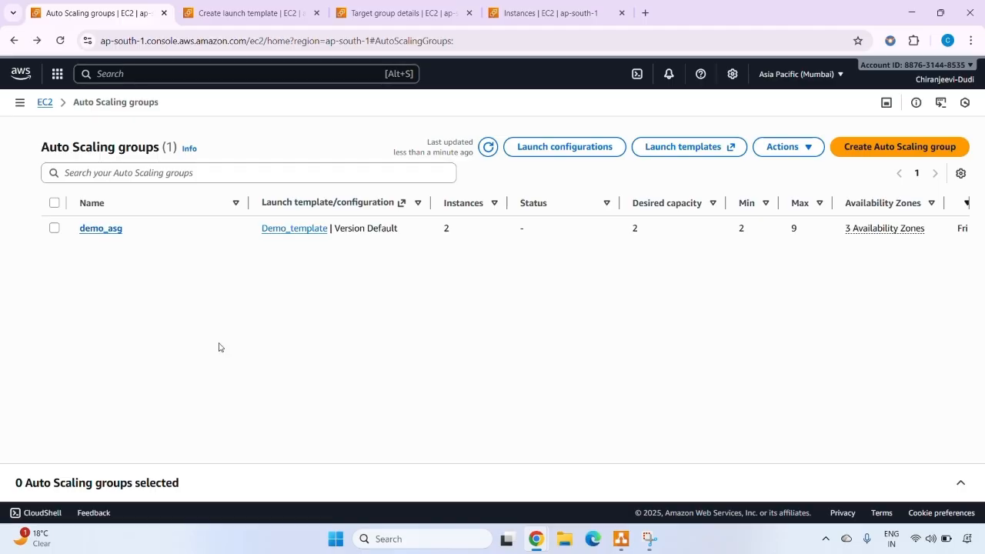
- Open demo_asg and look through its launch template, health check, maintenance policy and advanced configuration details
left_click(105, 228)
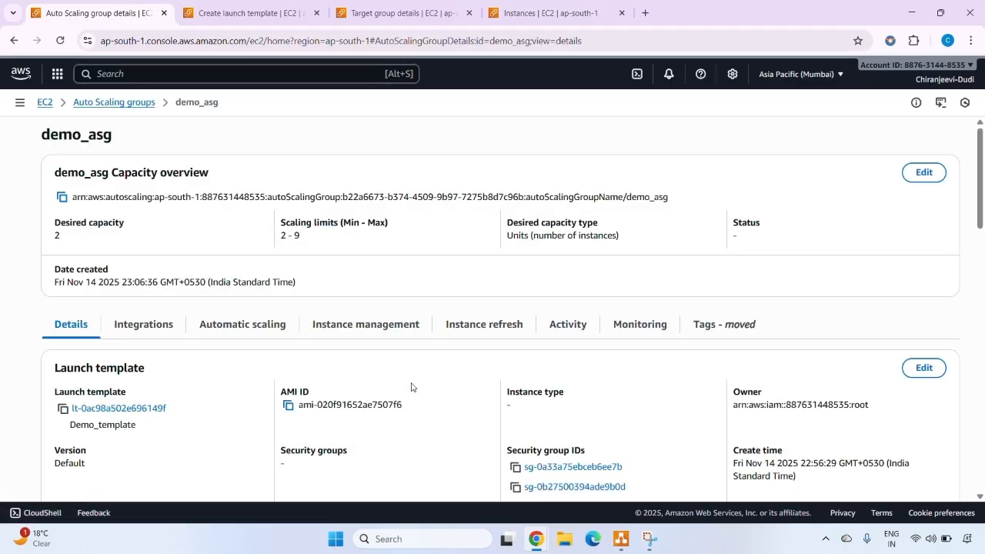
scroll(481, 397, "down", 10)
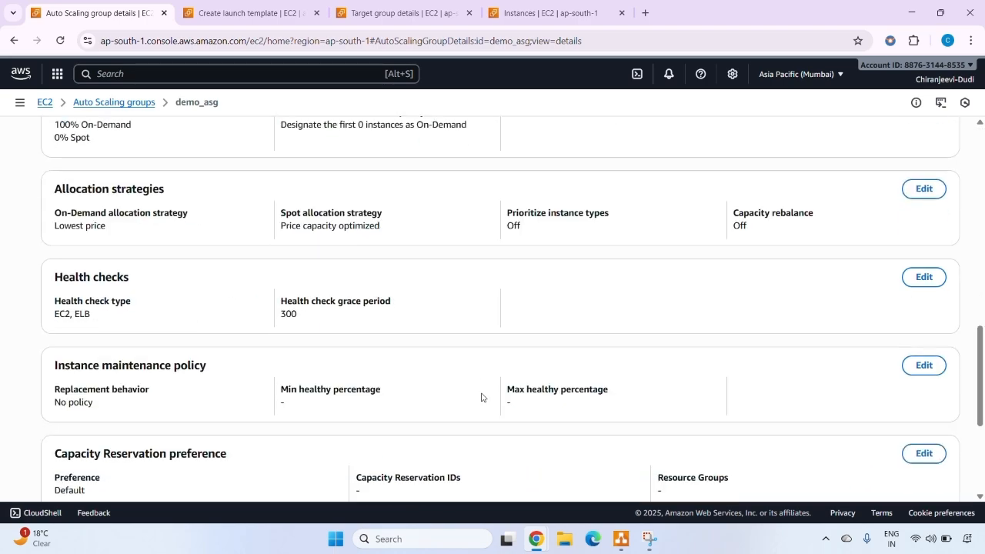
scroll(482, 397, "down", 2)
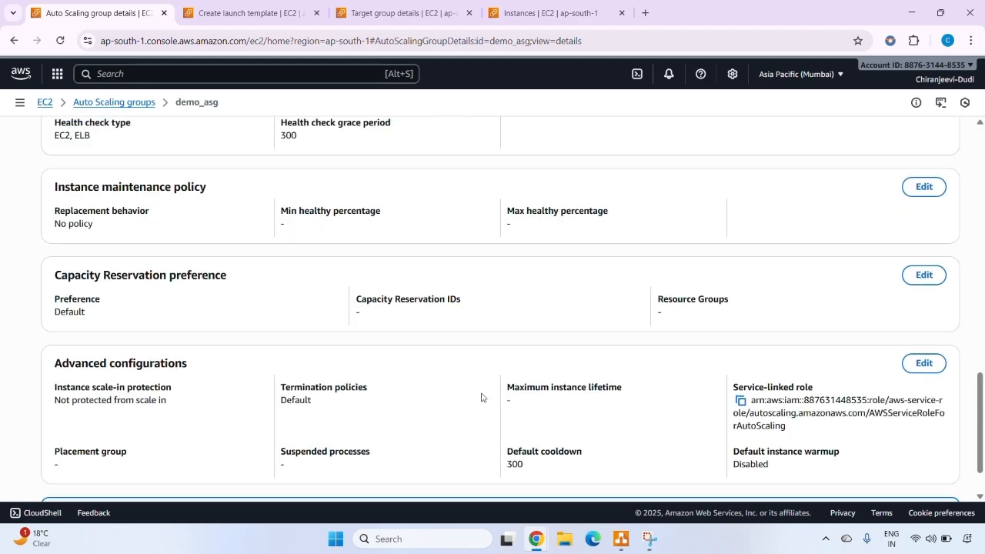
scroll(482, 397, "up", 12)
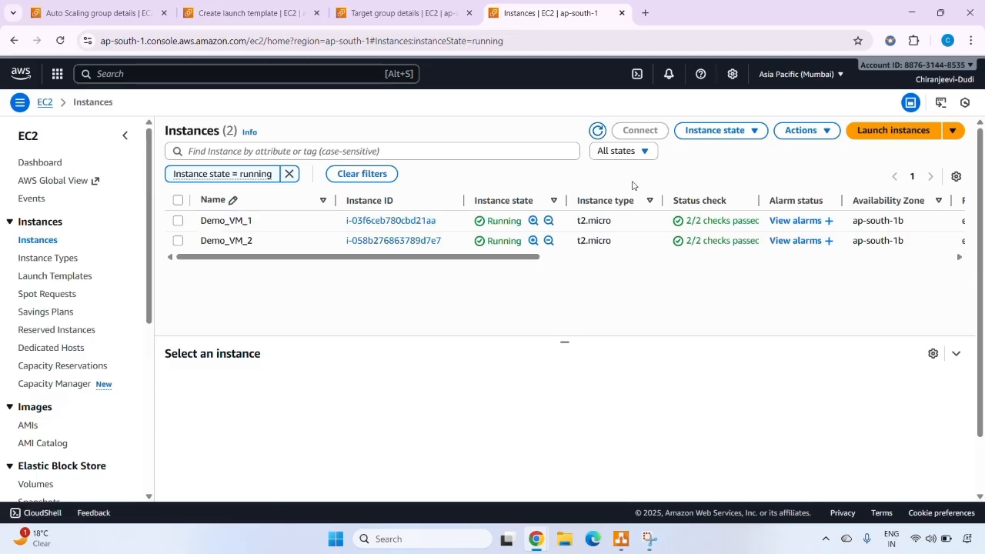
- Refresh the running EC2 instances list to check the status of the instances launched by the Auto Scaling group
left_click(598, 133)
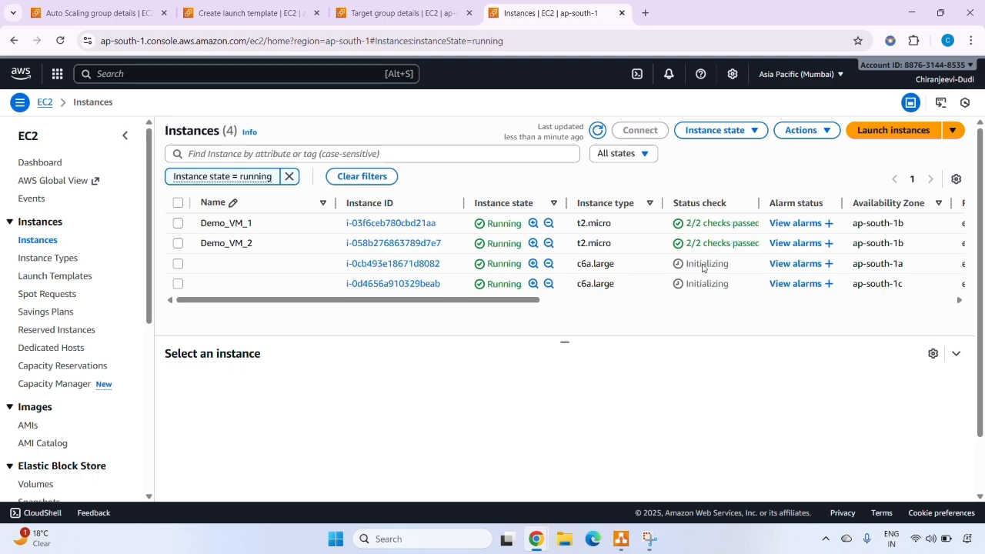
left_click(598, 132)
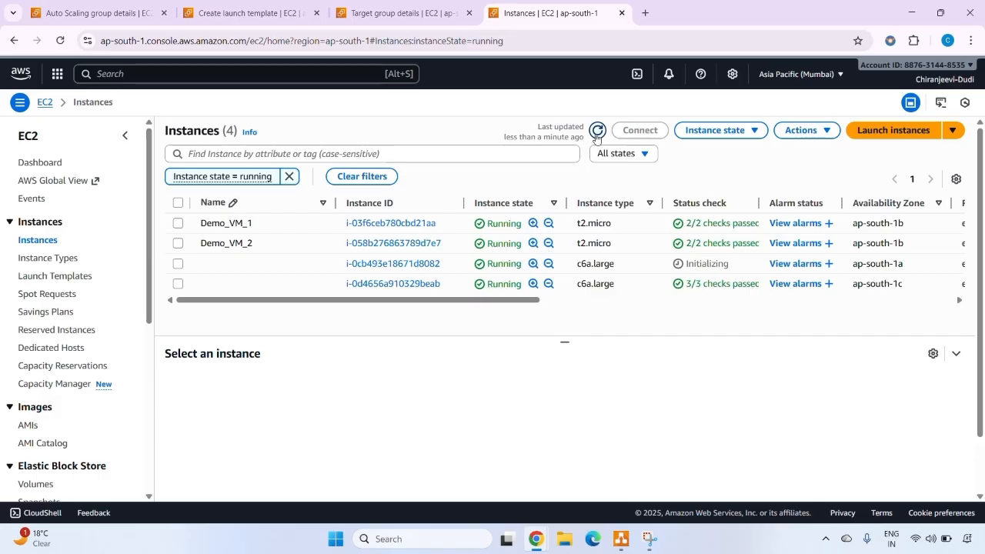
left_click(598, 132)
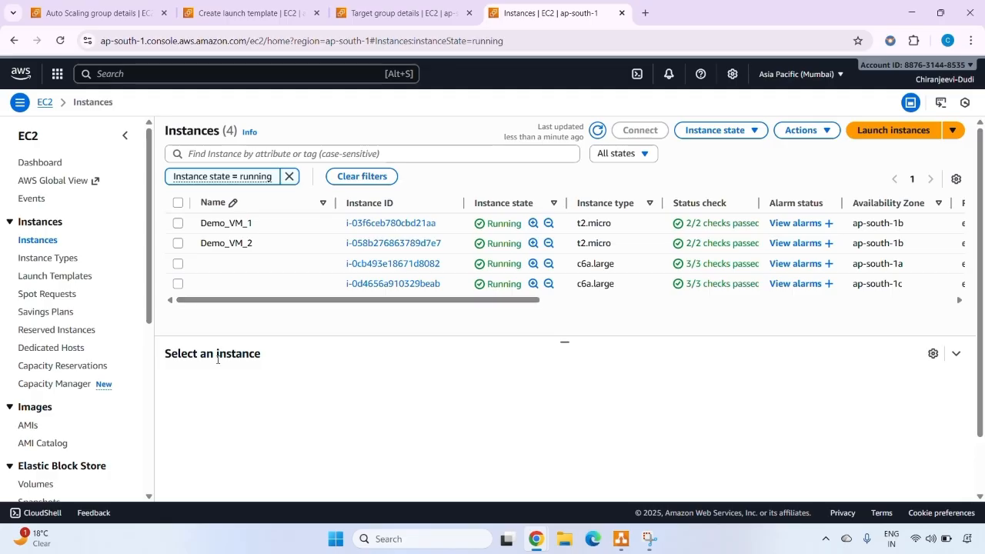
- Open the details of the load balancer demo-elb and copy its DNS name
scroll(35, 425, "down", 1)
scroll(36, 424, "down", 2)
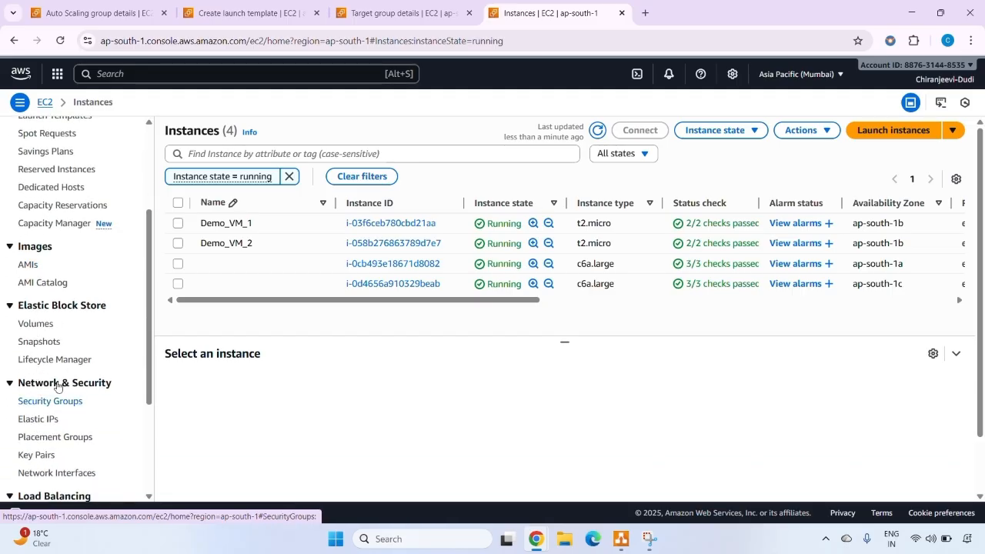
scroll(51, 347, "down", 2)
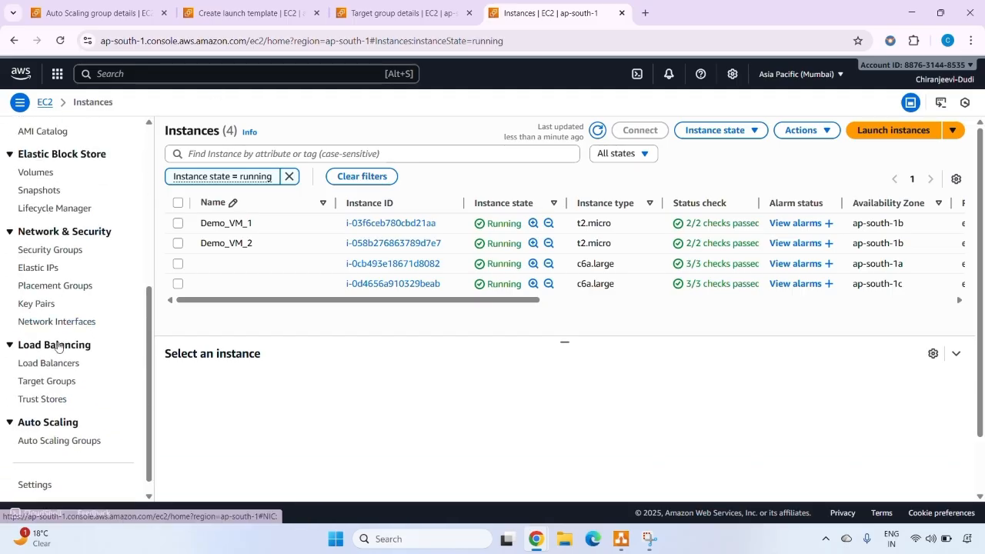
left_click(53, 364)
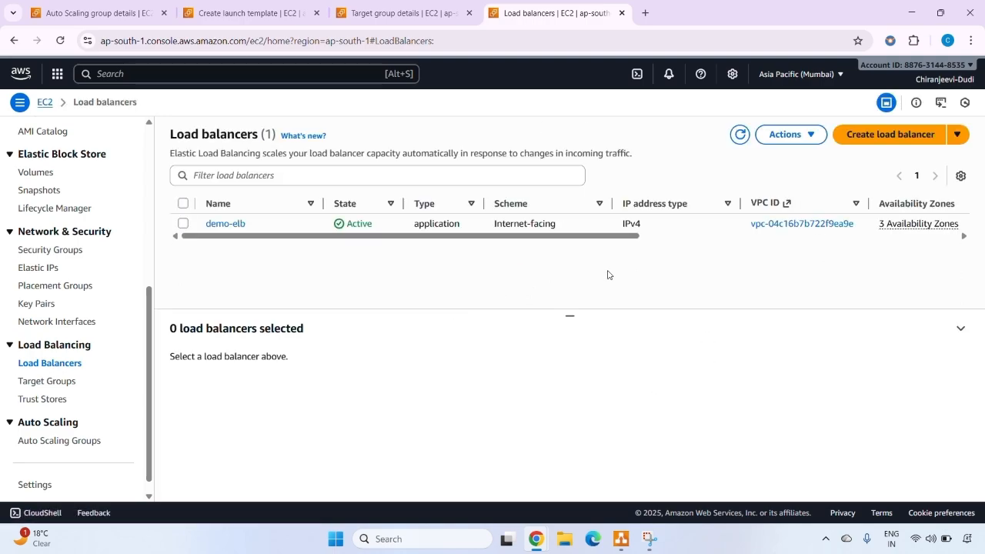
left_click(219, 224)
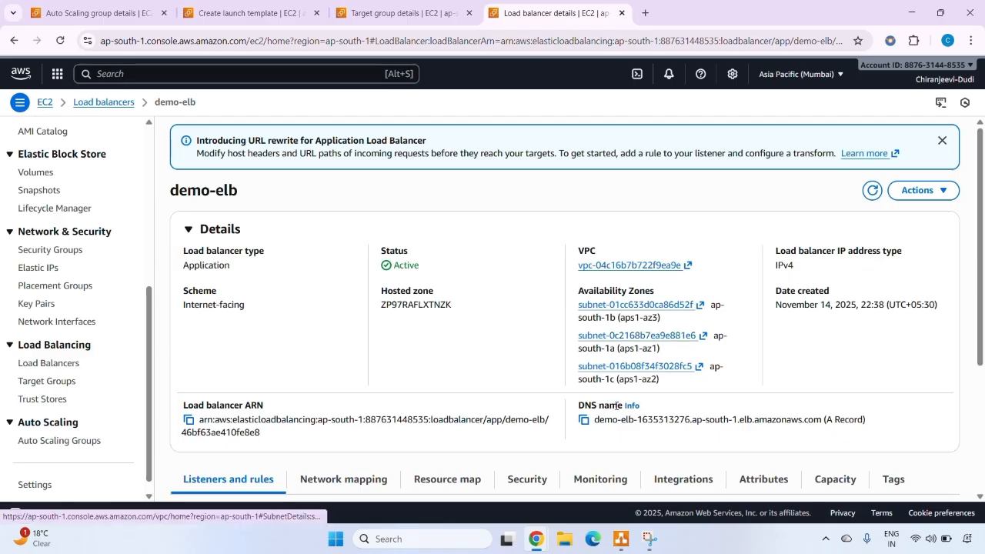
left_click(584, 425)
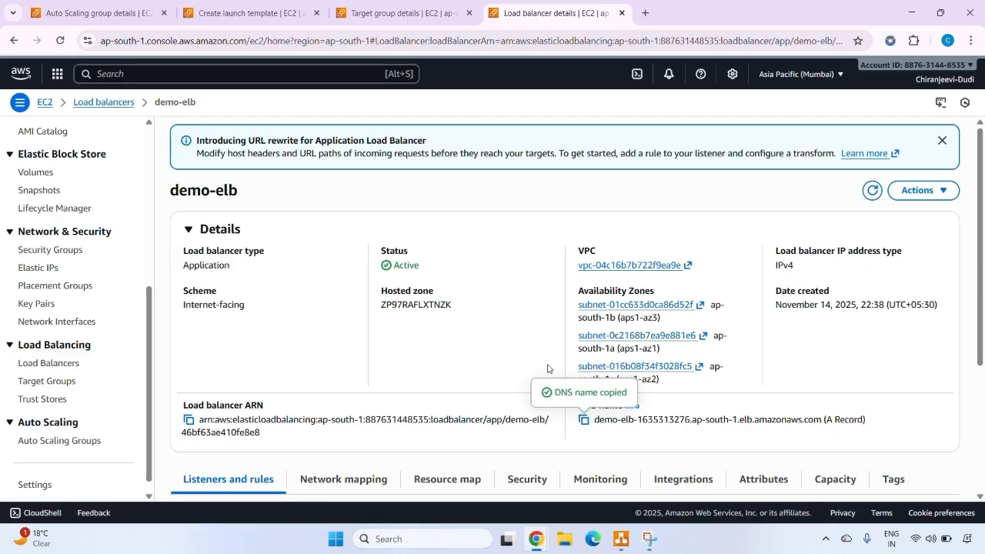
- Search the AWS services for "route 53" and open the Route 53 dashboard
left_click(130, 74)
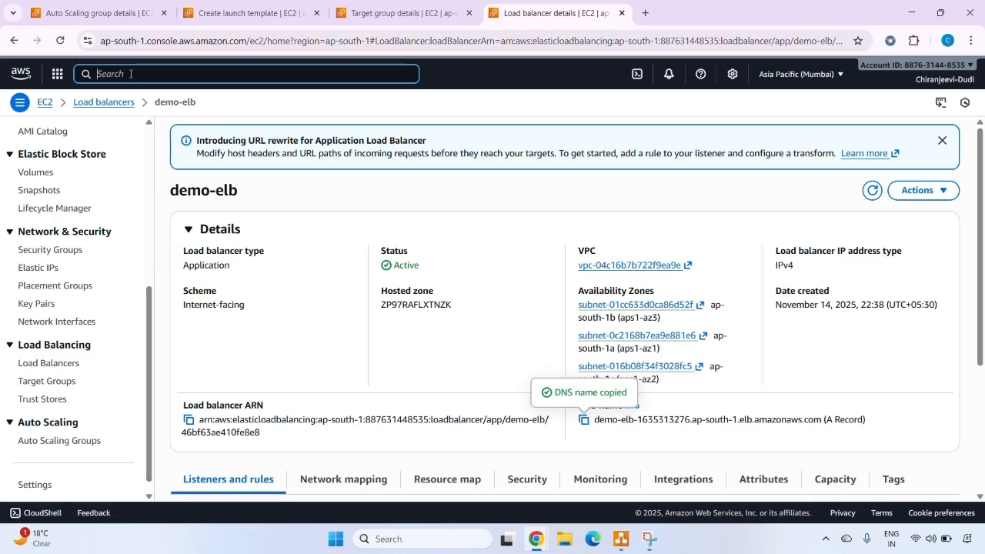
type("route 53")
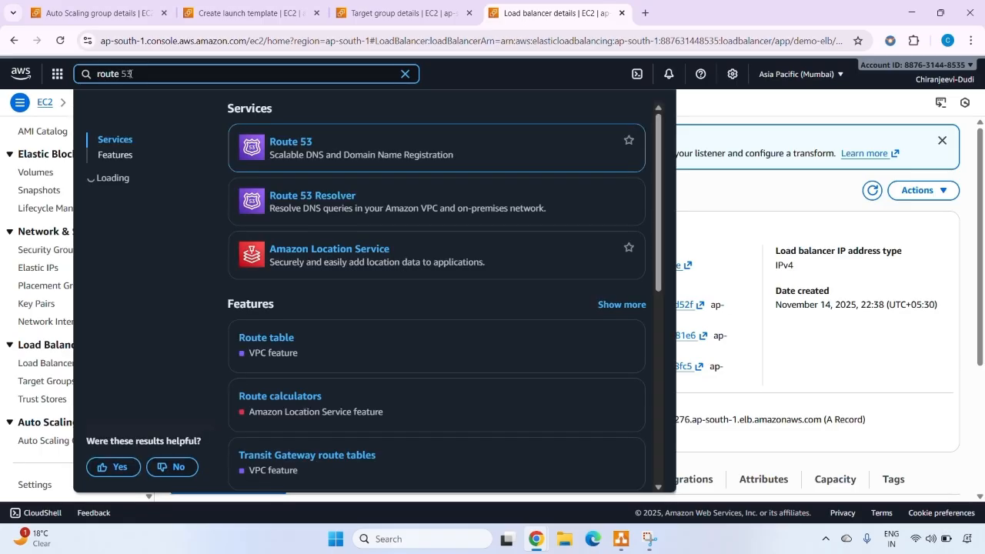
key("Return")
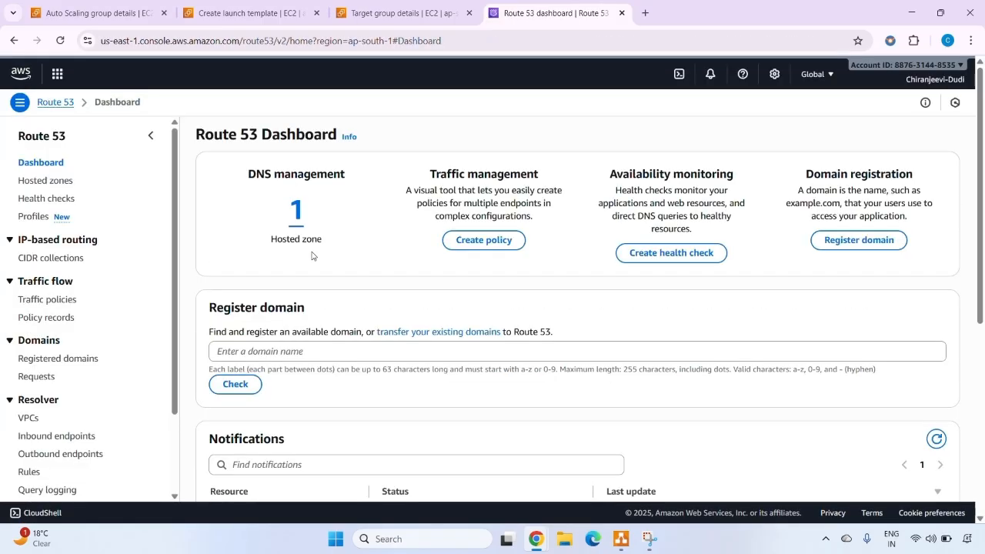
- Open the hosted zone cloudevopsera.fun, start a new record and review the record types, keeping type A
left_click(298, 217)
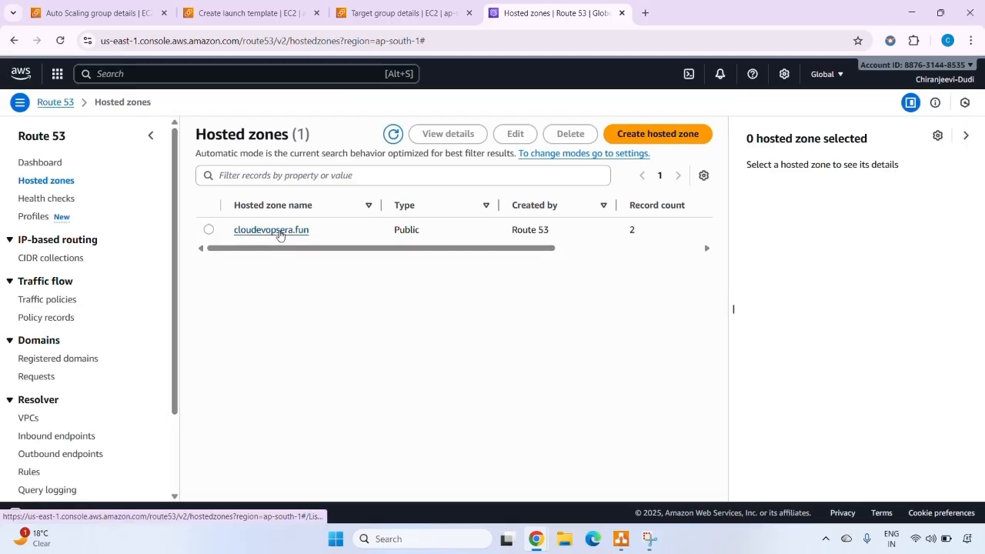
left_click(280, 233)
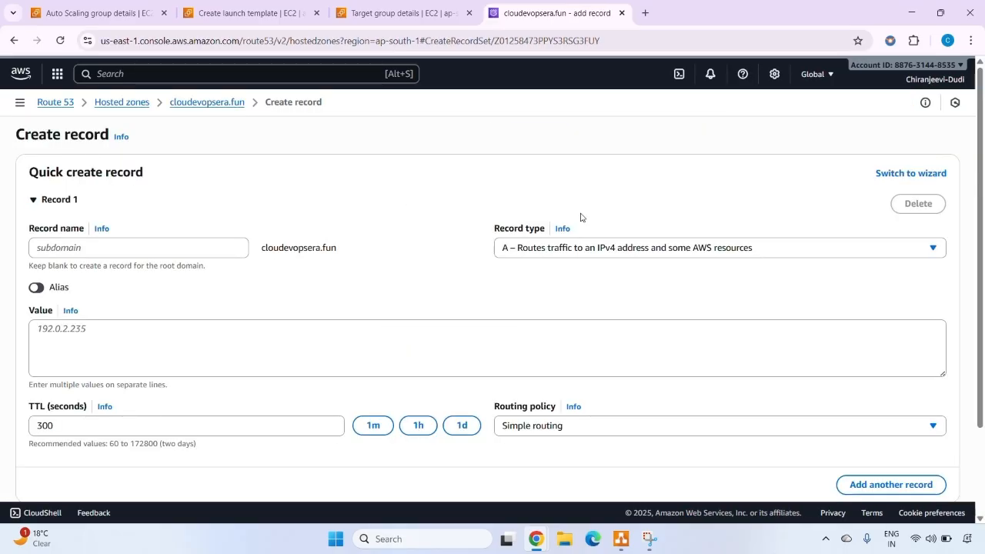
left_click(777, 247)
scroll(635, 412, "down", 1)
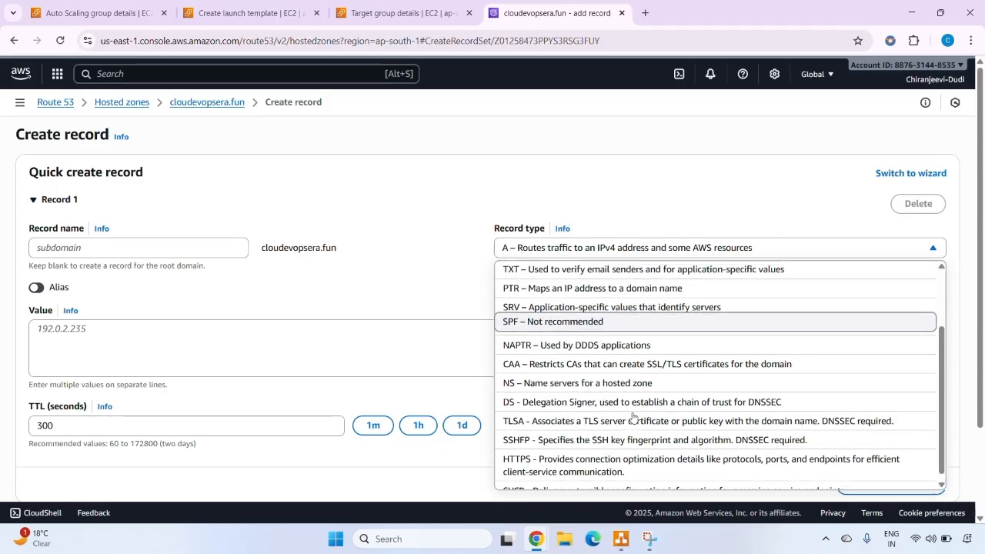
scroll(635, 408, "up", 1)
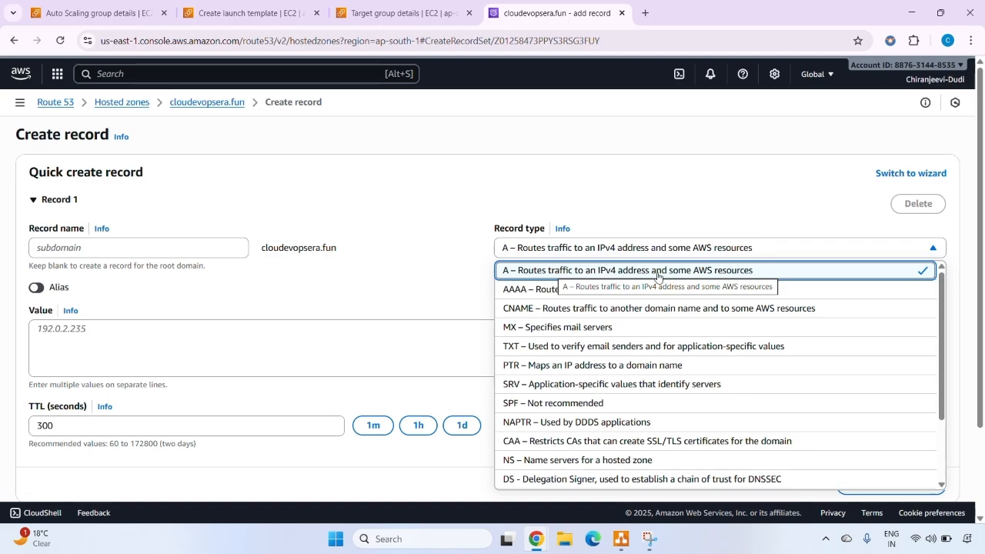
left_click(582, 197)
left_click(583, 198)
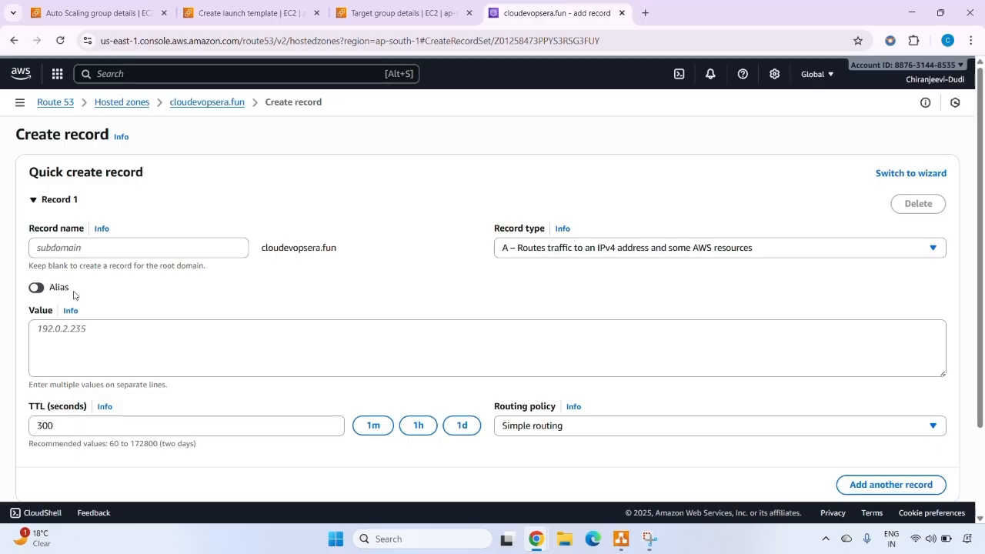
- Make the record an alias to Application and Classic Load Balancer in the Asia Pacific (Mumbai) region
left_click(35, 292)
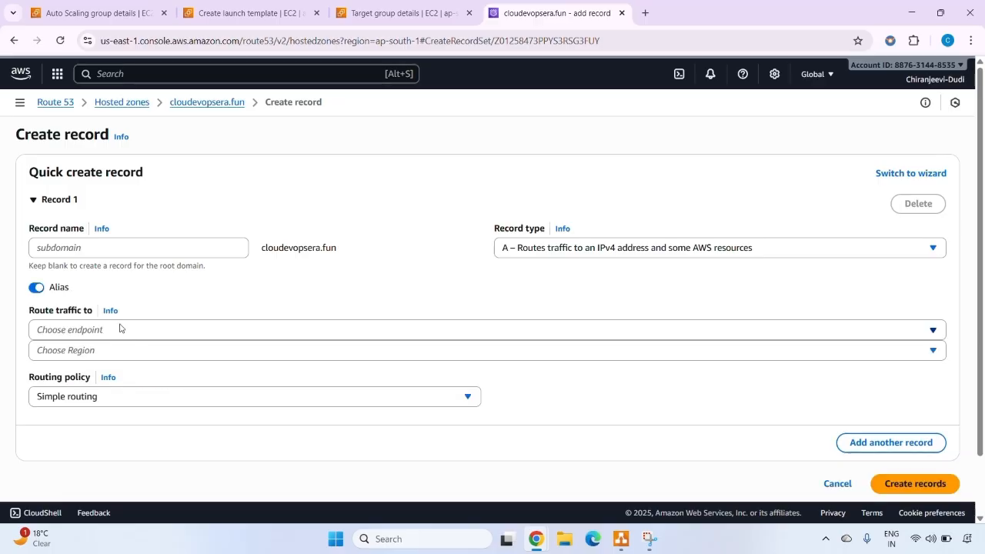
left_click(119, 329)
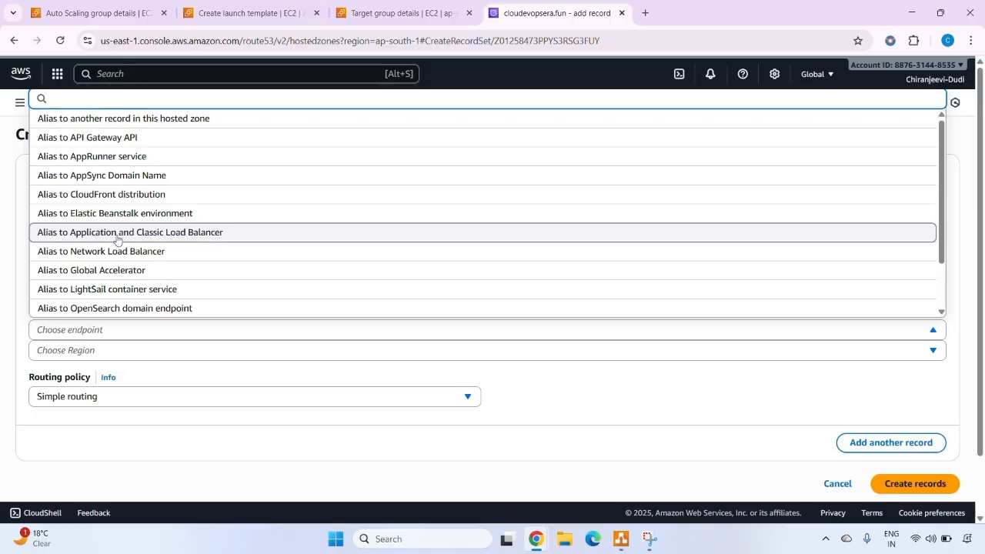
left_click(170, 234)
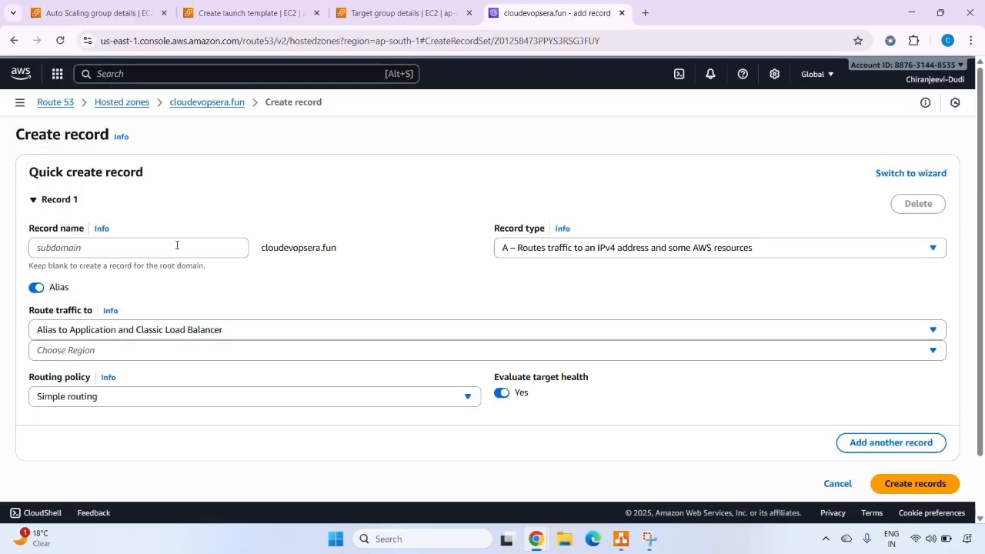
left_click(85, 351)
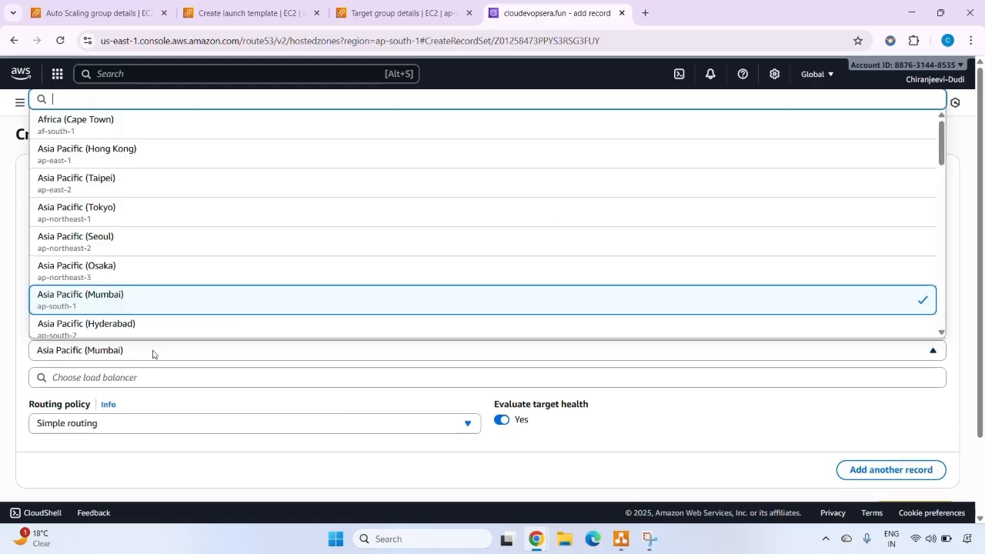
left_click(130, 306)
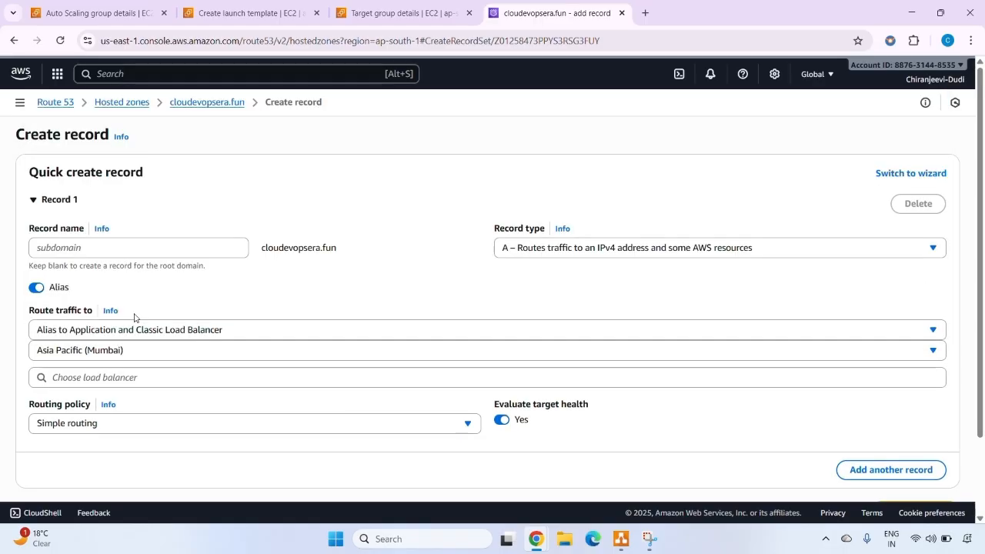
- Choose the demo-elb load balancer as the alias target and create the record with simple routing for the root domain
left_click(161, 375)
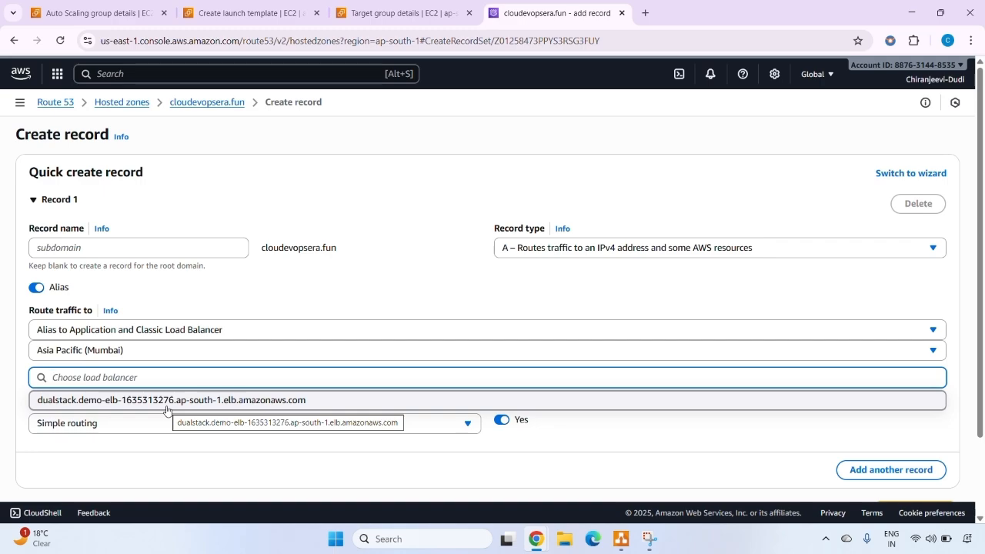
left_click(188, 400)
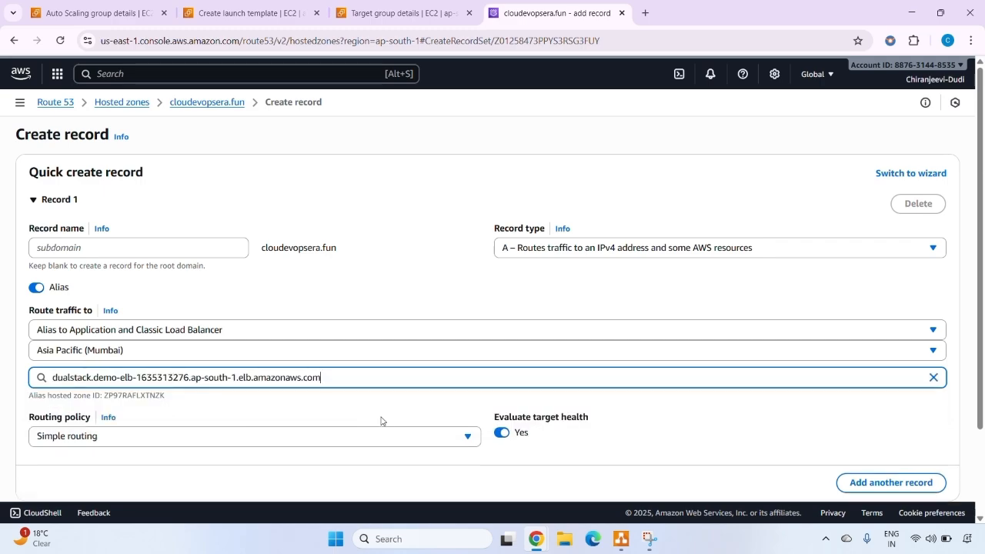
scroll(393, 416, "down", 2)
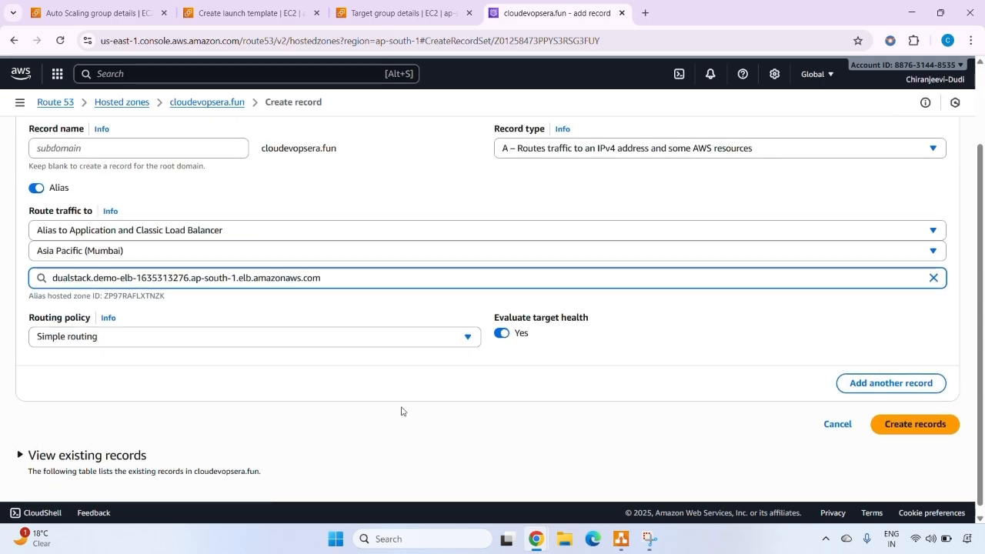
left_click(923, 424)
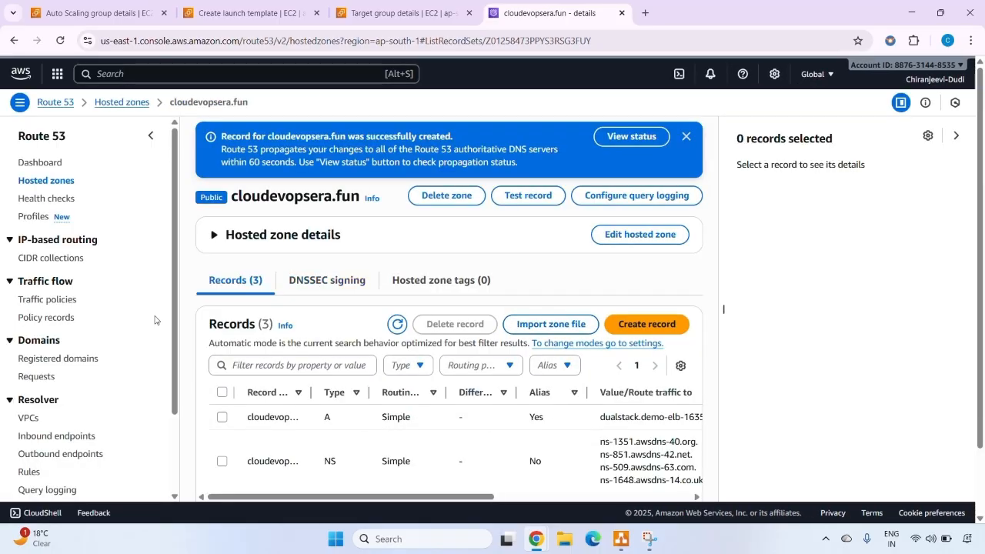
- Select the new A record, and open cloudevopsera.fun in an incognito window, continuing to the site without HTTPS and enlarging the page text
scroll(322, 352, "down", 1)
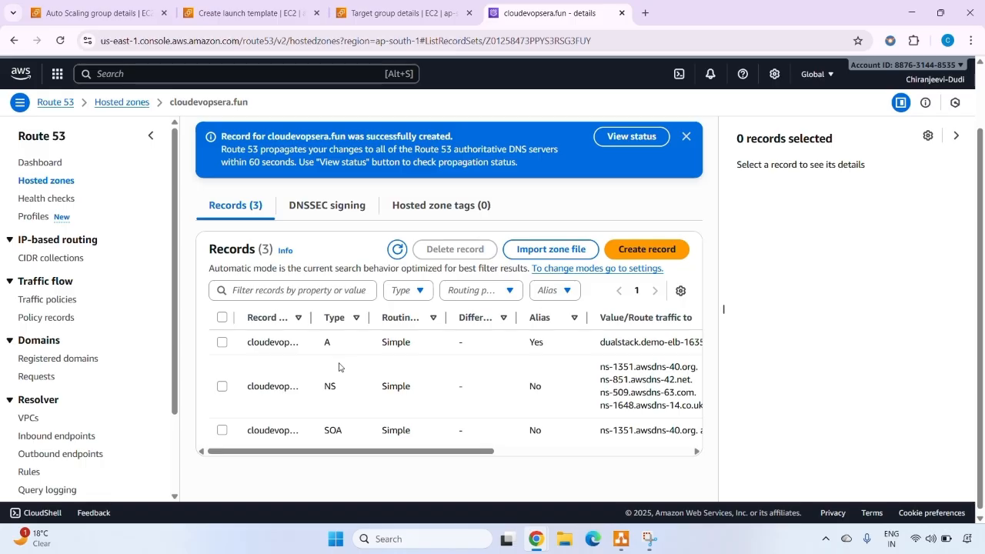
left_click(222, 343)
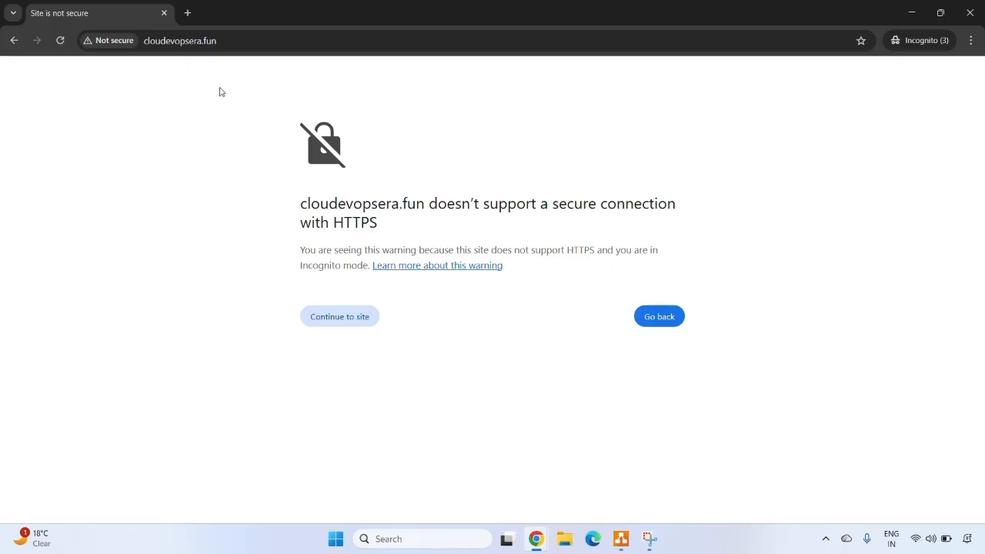
left_click(327, 327)
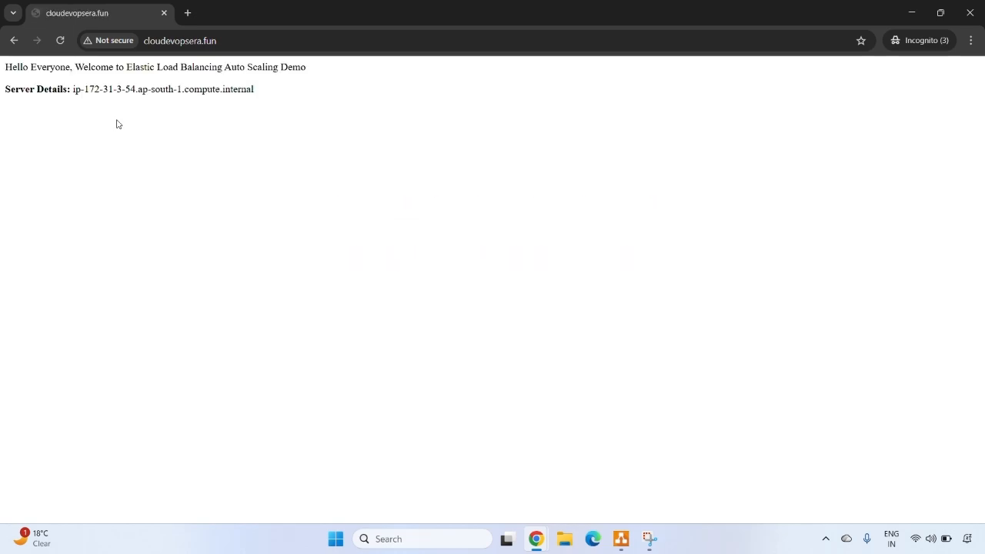
key("ctrl+plus")
key("ctrl+plus")
key("ctrl+plus")
key("ctrl+plus")
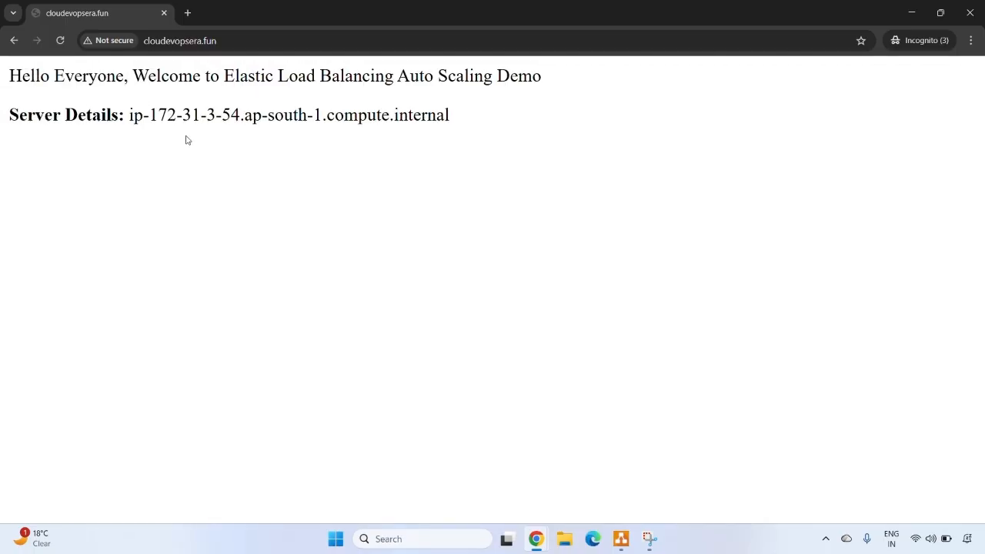
- Reload the cloudevopsera.fun page repeatedly to check which server answers each request
left_click(61, 41)
left_click(64, 37)
left_click(61, 40)
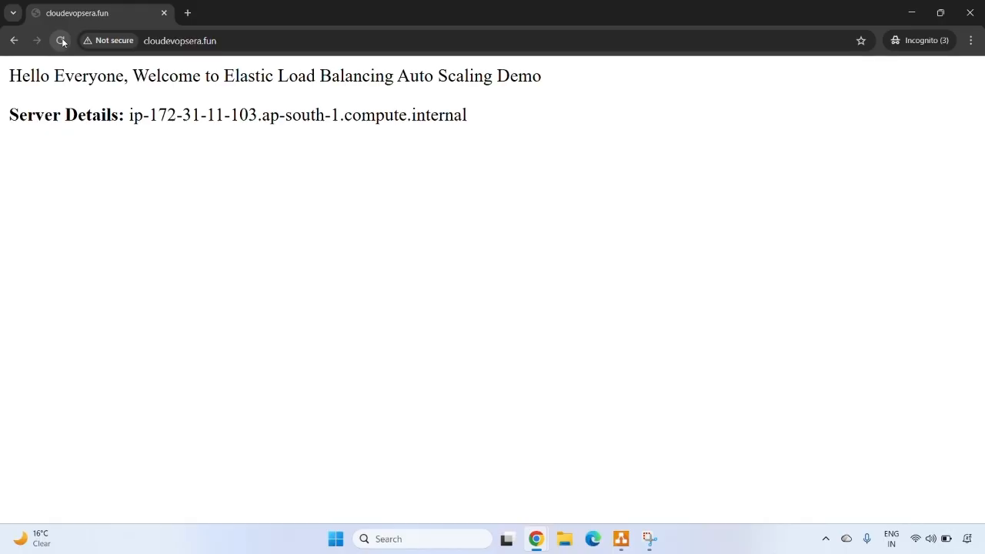
left_click(62, 40)
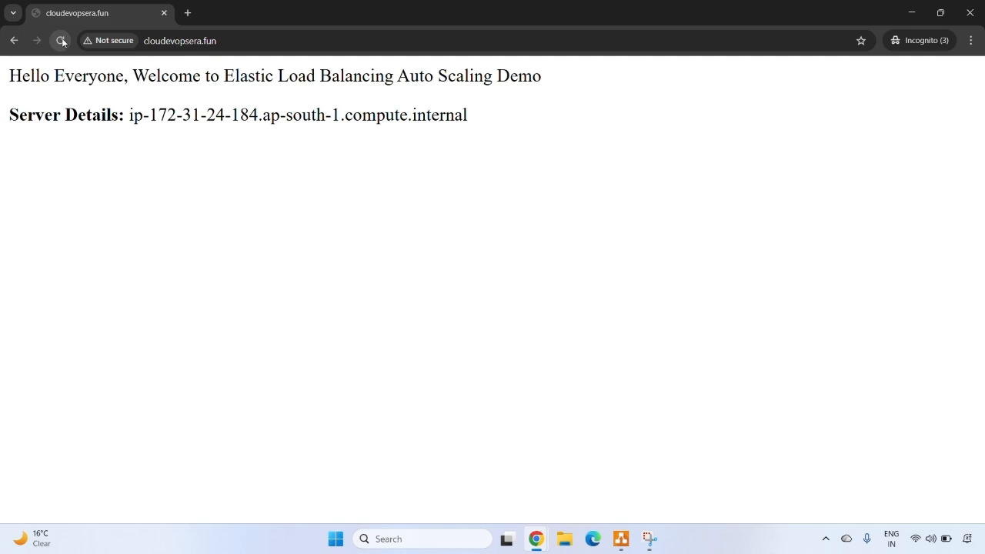
left_click(61, 40)
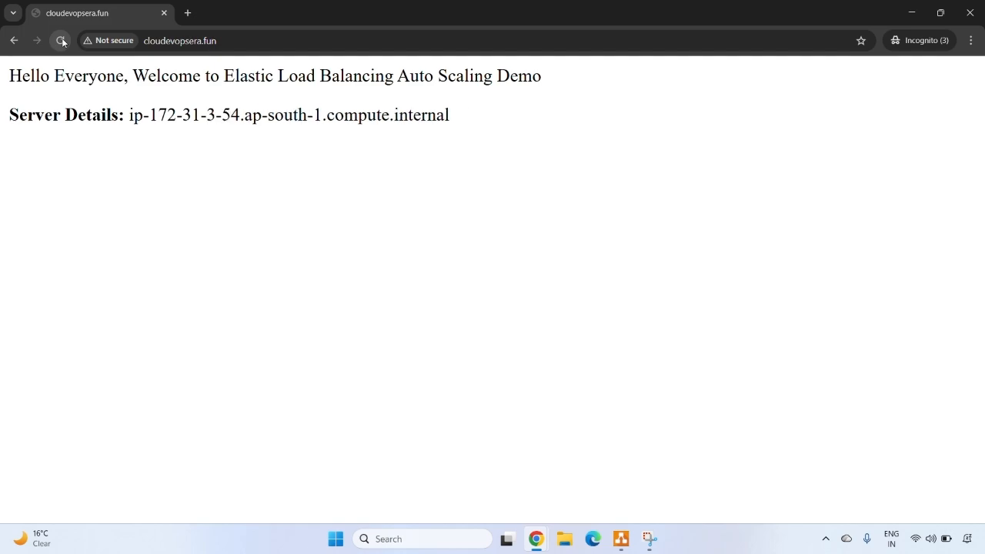
left_click(62, 40)
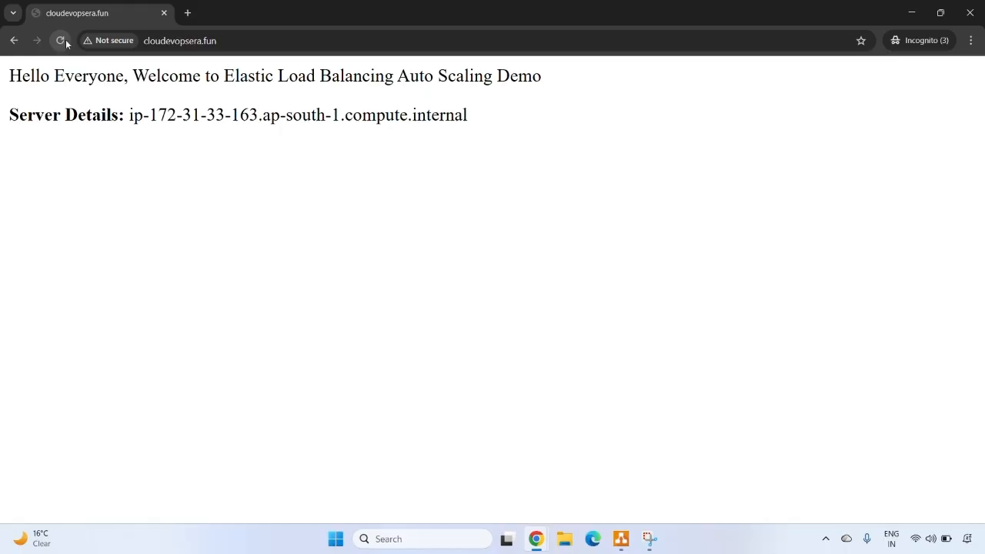
left_click(61, 40)
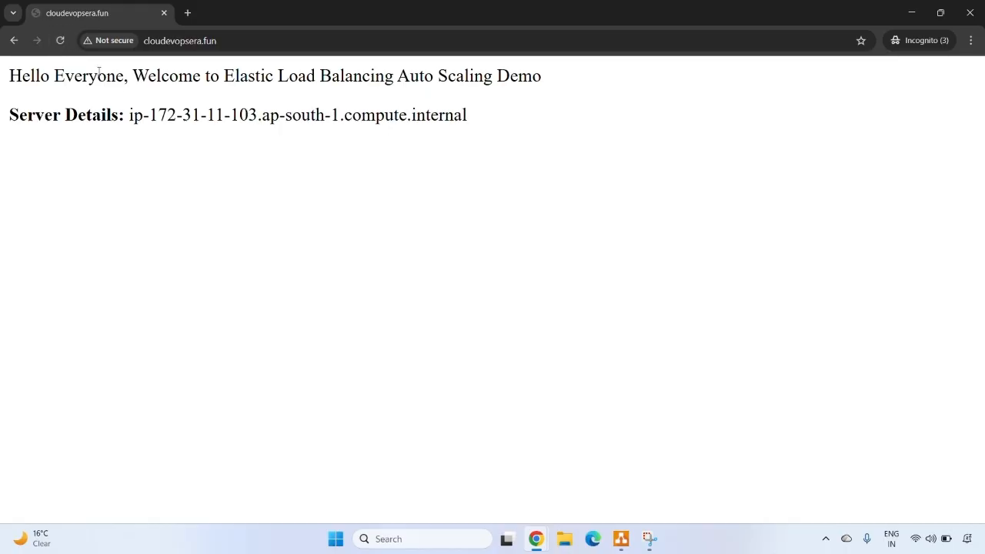
left_click(61, 40)
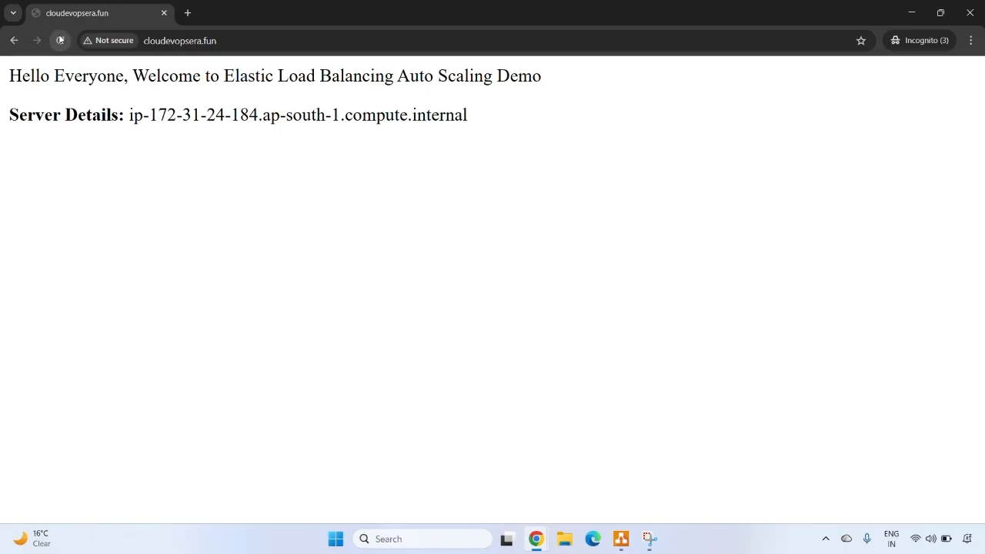
left_click(60, 40)
left_click(61, 40)
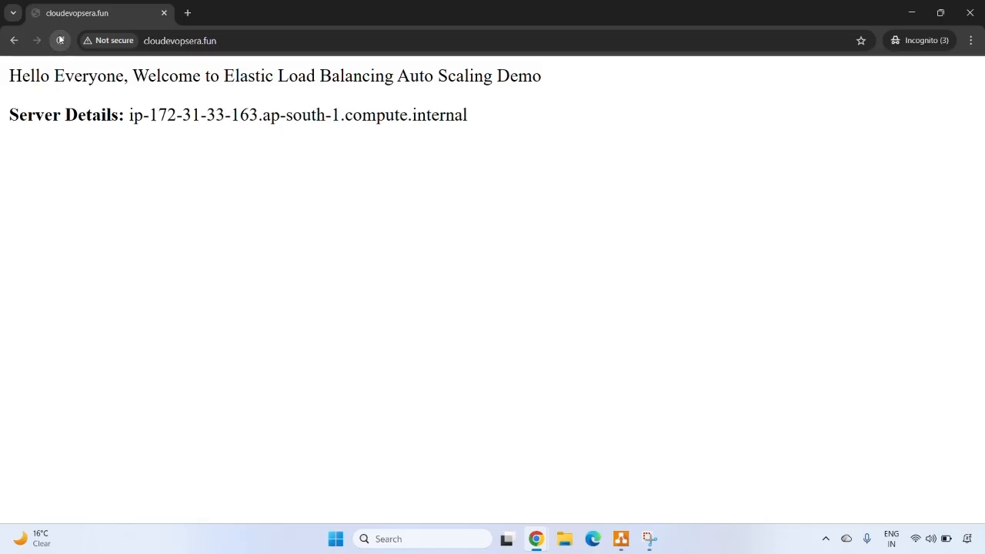
- Compare the private IPv4 address of instance i-0d4656a910329beab with the server details on the cloudevopsera.fun page
key("alt+Tab")
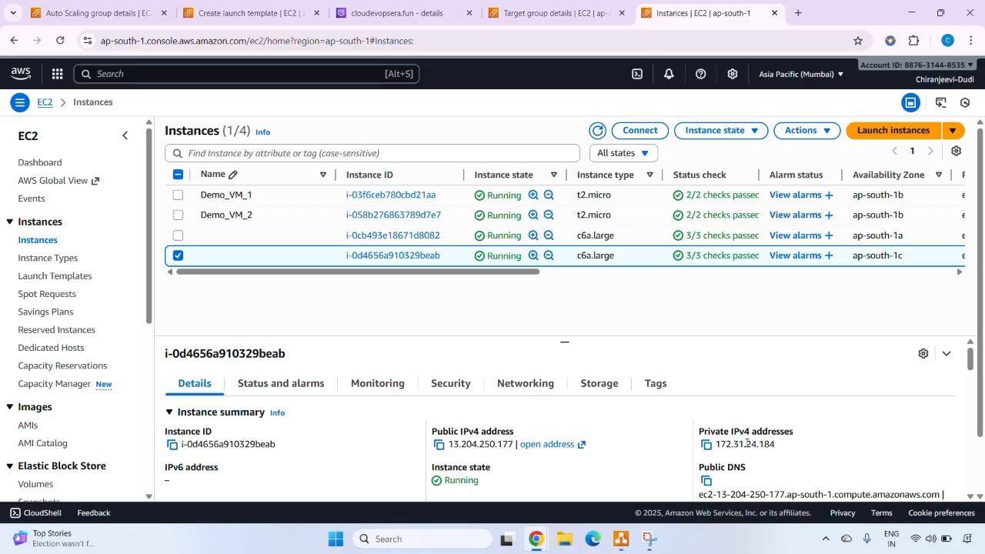
left_click_drag(747, 444, 785, 448)
key("alt+Tab")
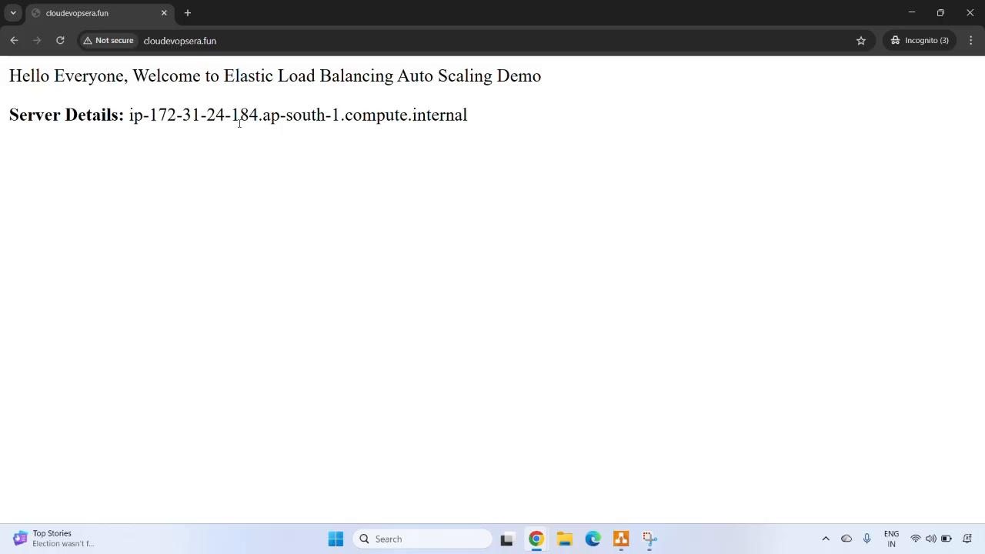
- Select only instance i-0cb493e18671d8082 and reload the cloudevopsera.fun page to compare its server details with the instance's private IPv4 address
key("alt+Tab")
left_click(180, 235)
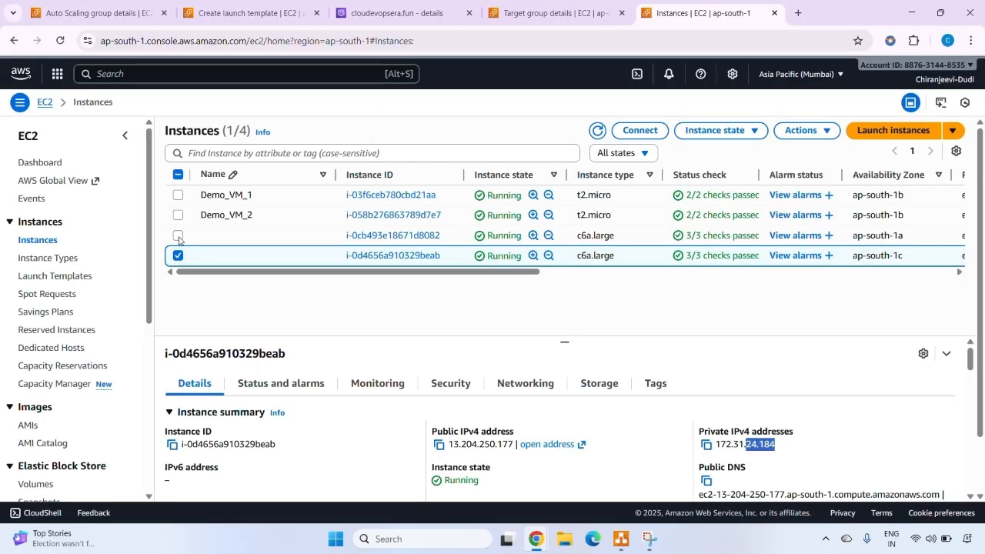
left_click(213, 255)
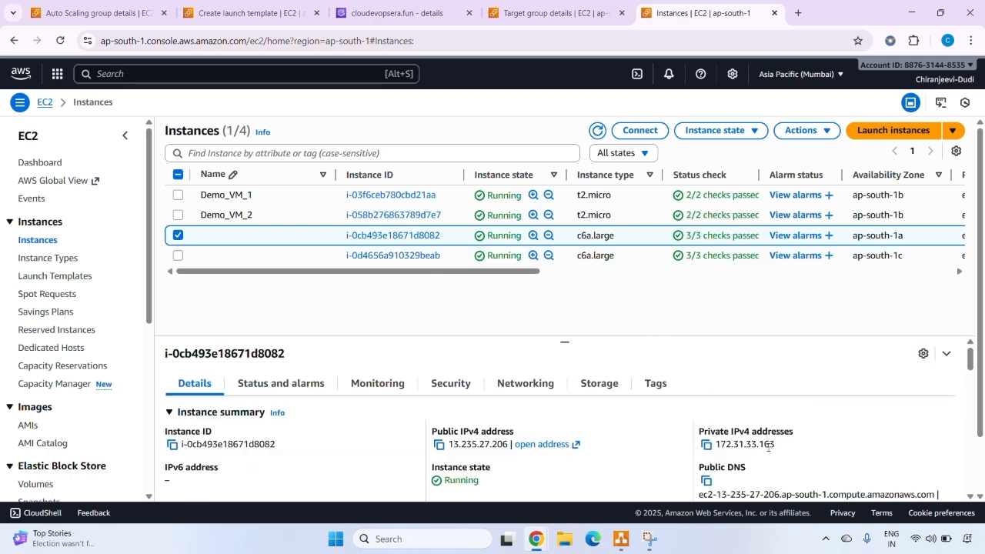
key("alt+Tab")
left_click(61, 41)
left_click(62, 41)
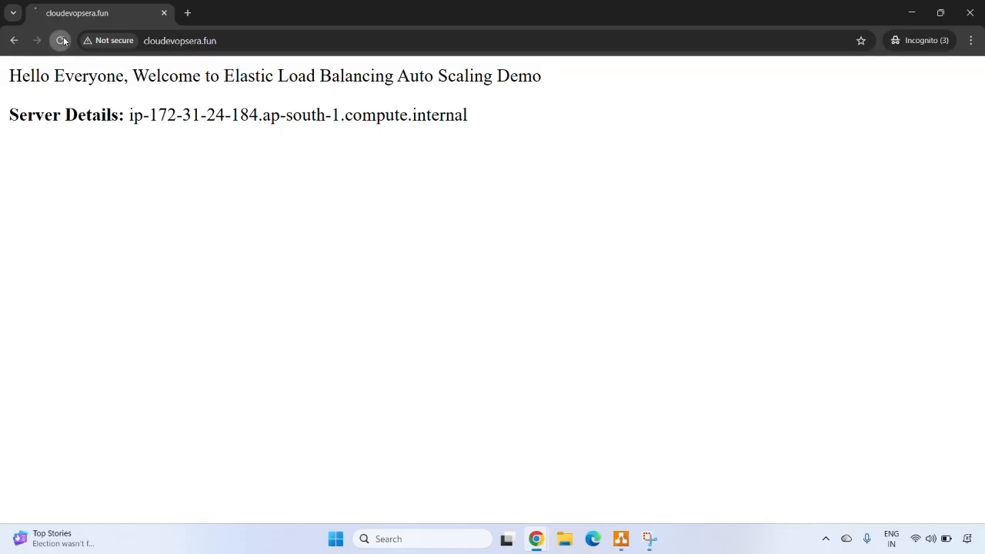
left_click(62, 40)
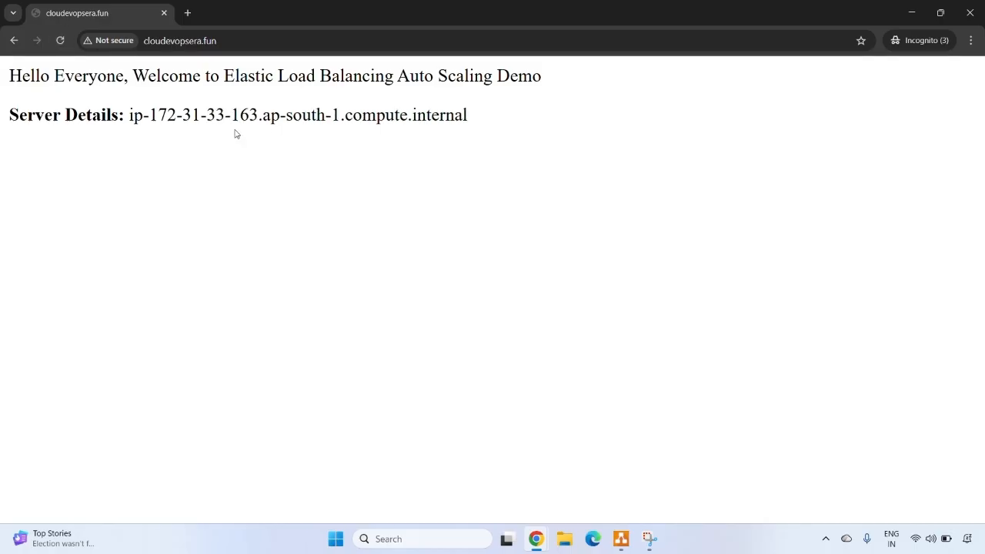
- Return to the EC2 instances list and select only Demo_VM_1 to check its private IPv4 address
key("alt+Tab")
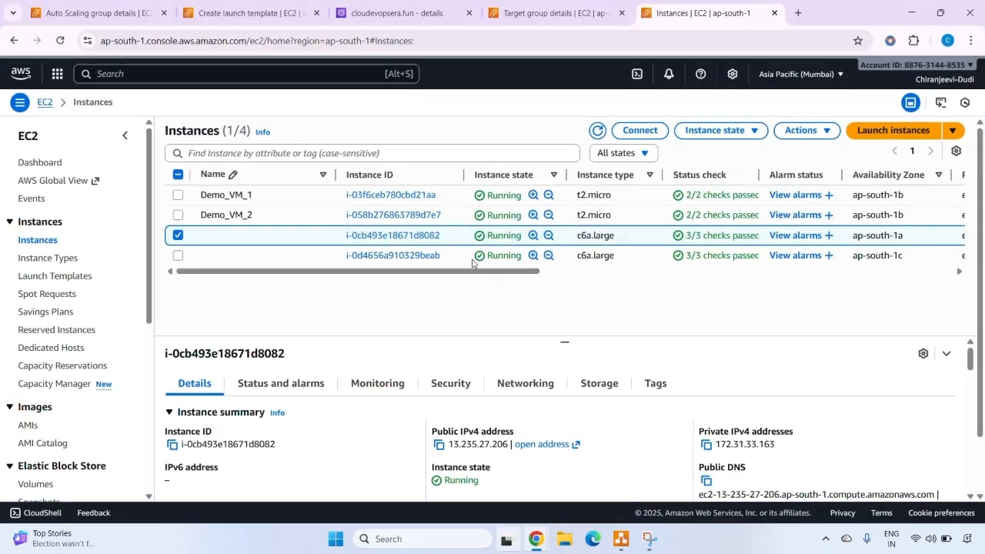
left_click(178, 234)
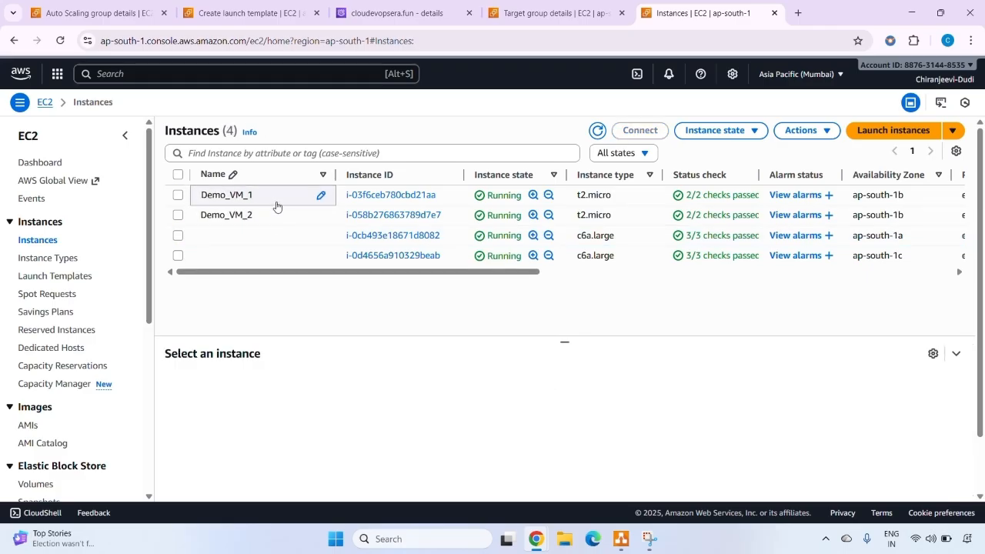
left_click(300, 197)
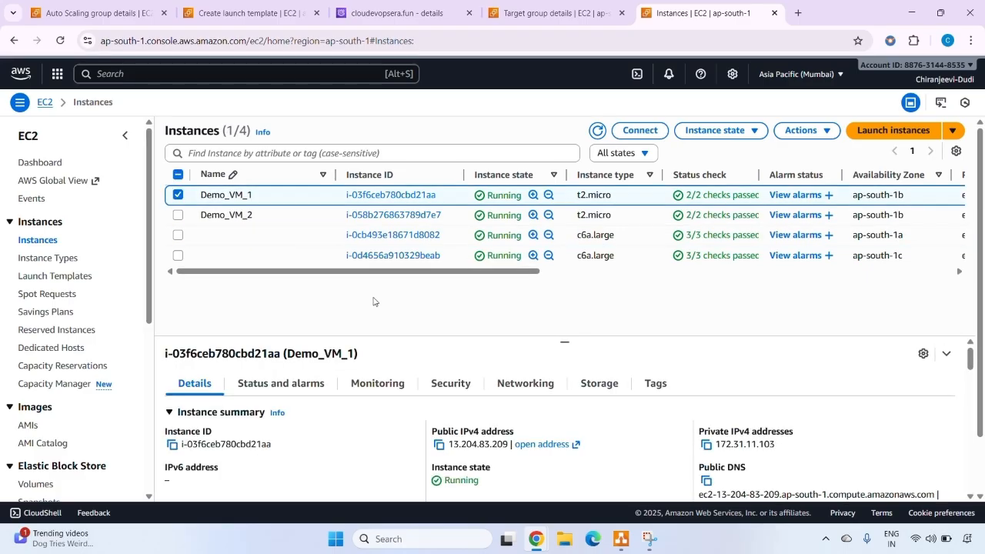